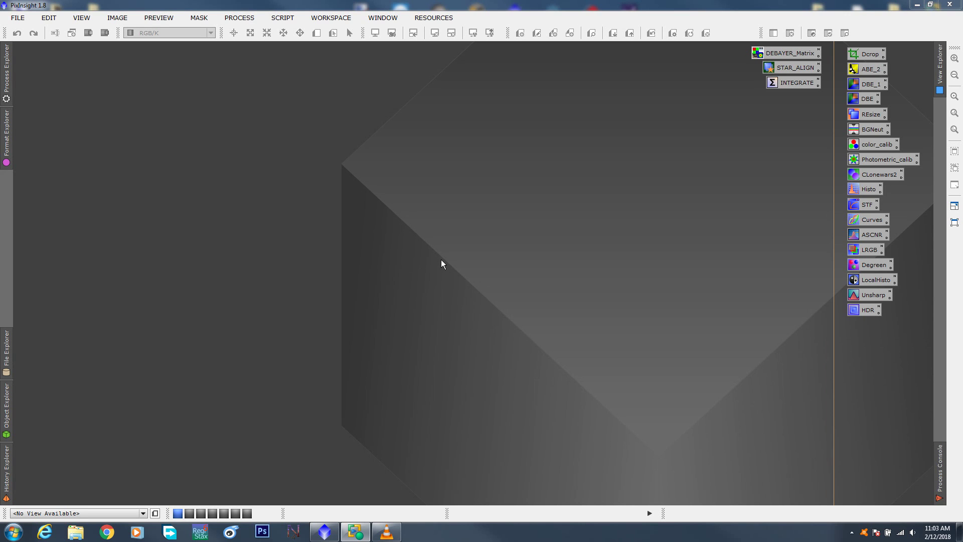
Open the image test_M31.xisf from the Tmp folder and reposition its window in the workspace.
double_click(415, 206)
drag(401, 62, 420, 57)
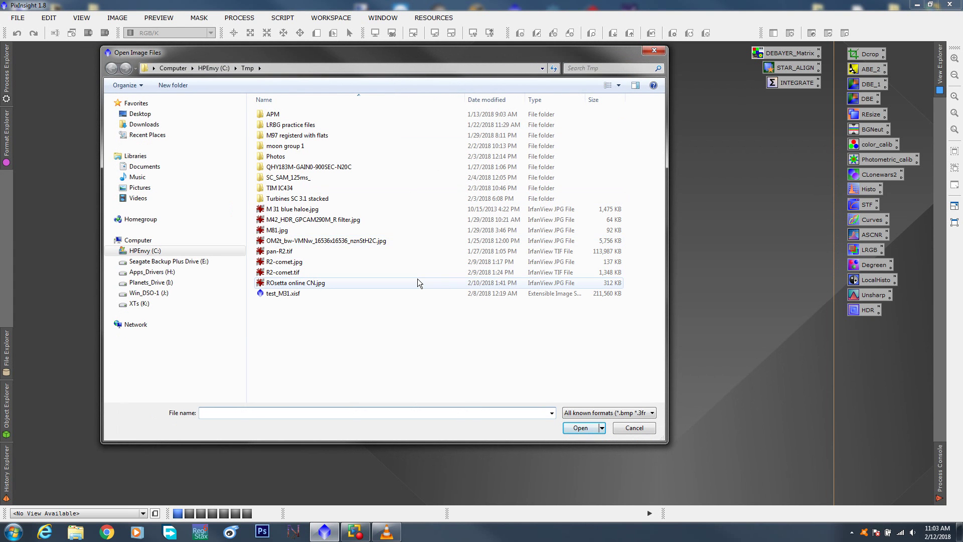
click(310, 294)
click(580, 428)
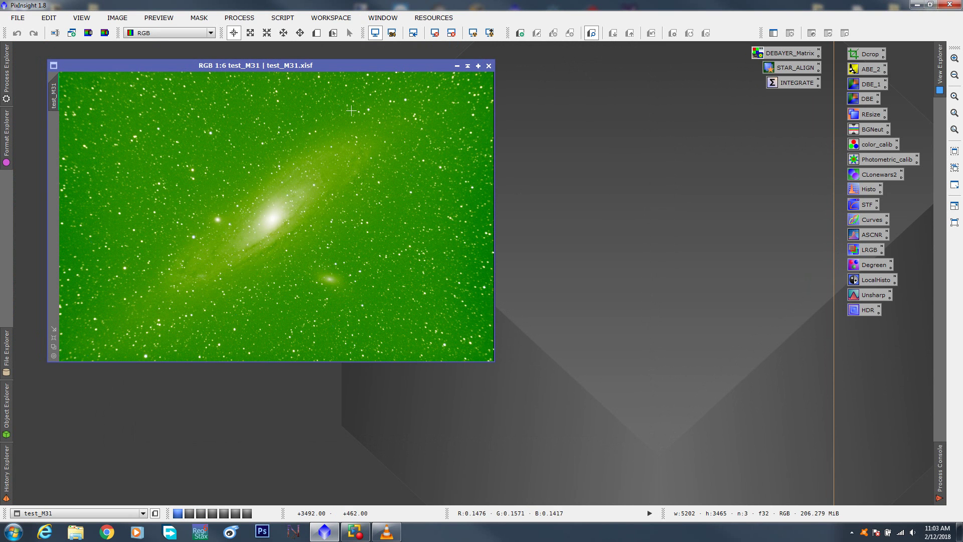
drag(324, 63, 365, 75)
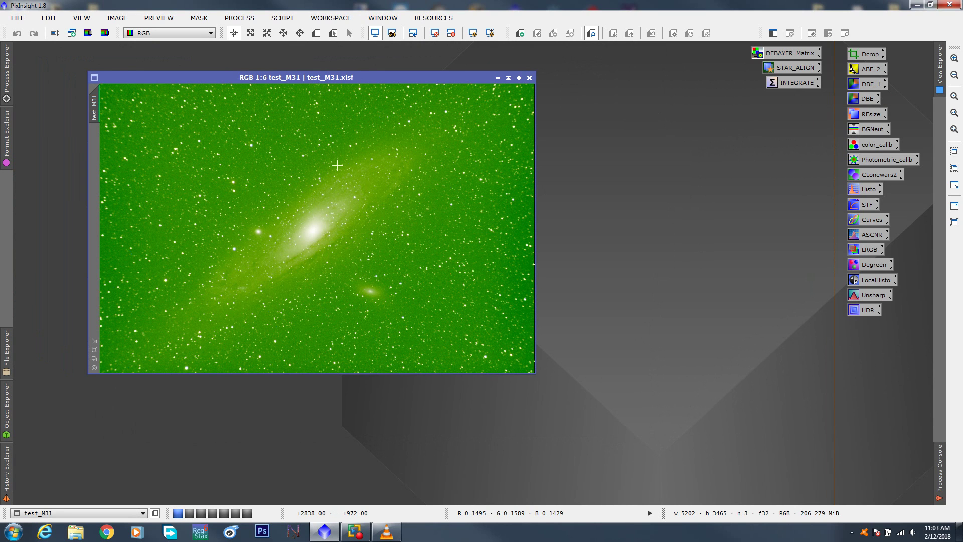
Look over the ImageIntegration settings stored in the INTEGRATE process shortcut and close them.
double_click(794, 82)
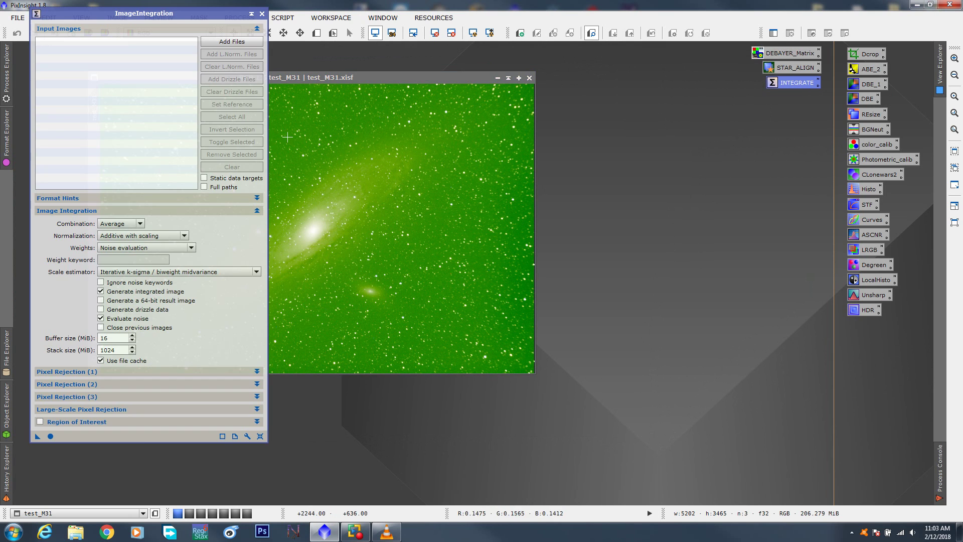
drag(203, 12, 317, 34)
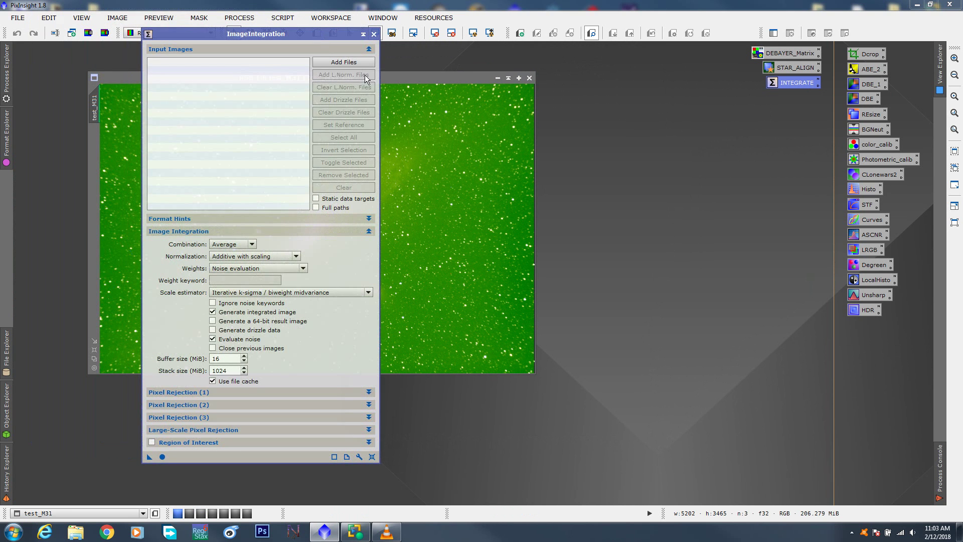
click(374, 34)
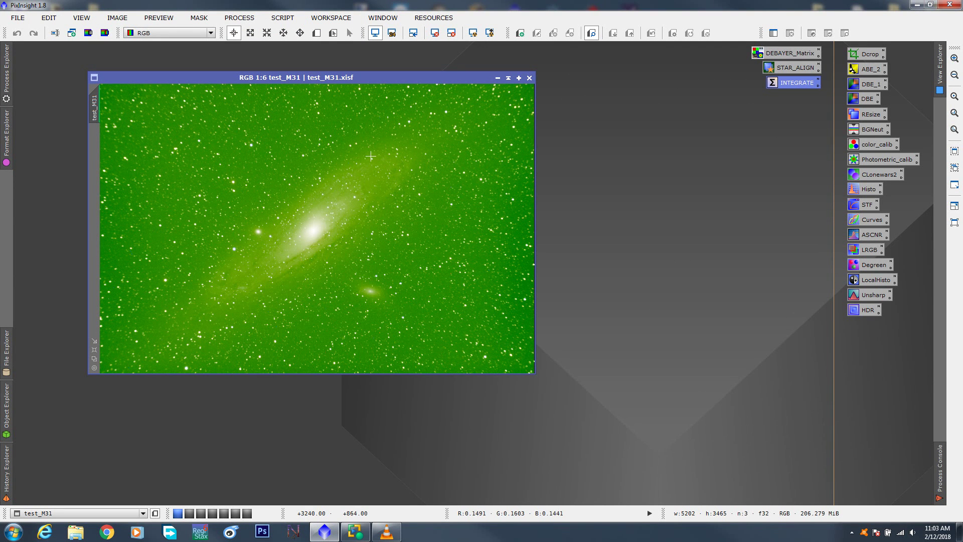
Check the Save As file name and XISF format for the test_M31 image without saving.
click(17, 19)
click(50, 114)
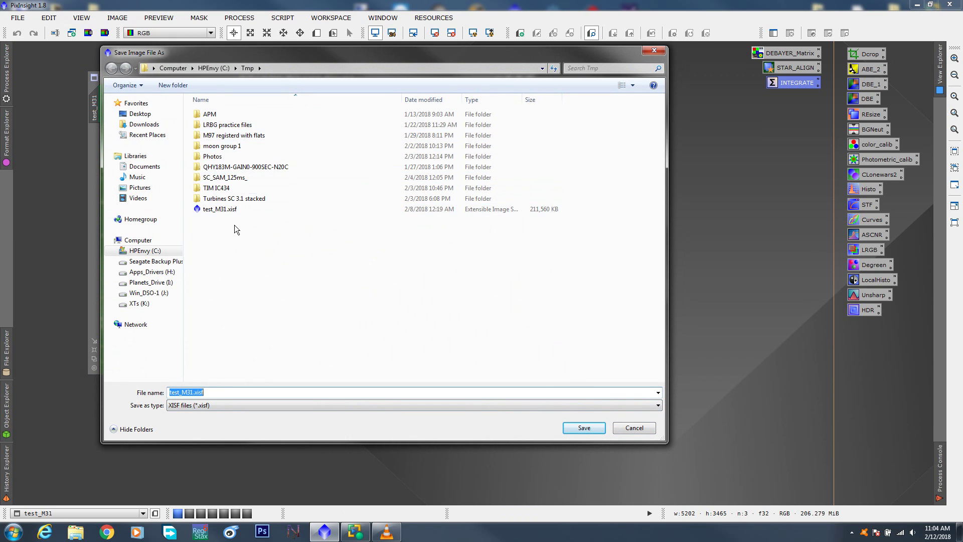
click(634, 427)
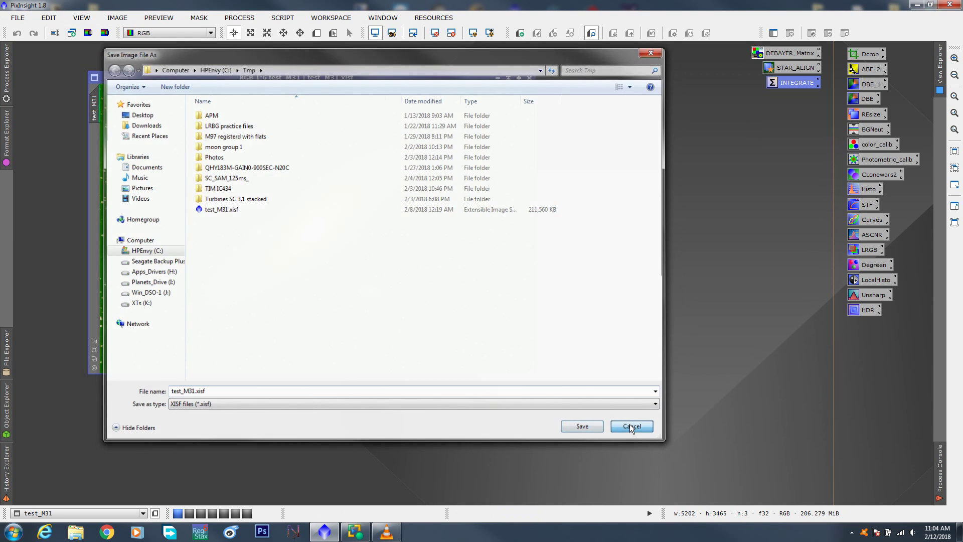
Reposition and enlarge the test_M31 window, and place the Dcrop process shortcut beside it.
drag(299, 75, 265, 66)
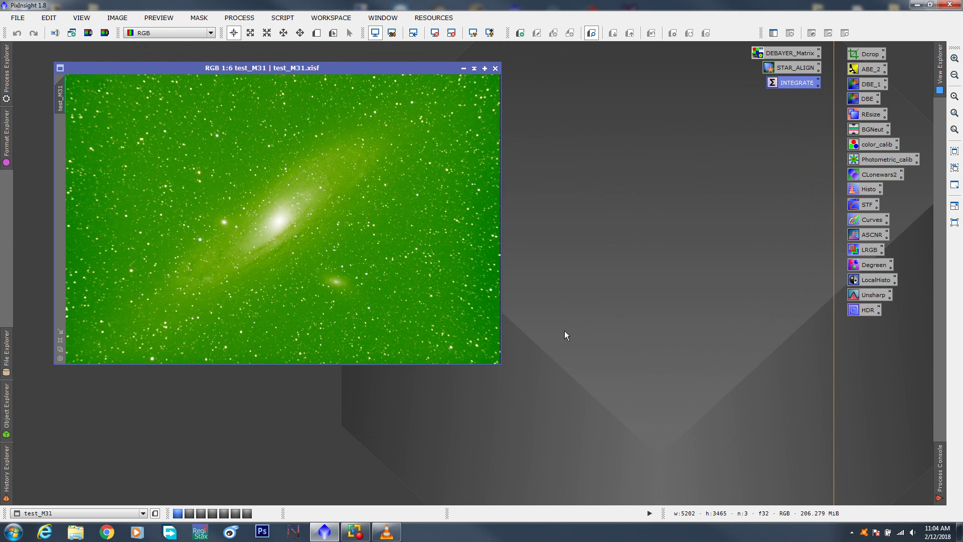
drag(503, 366, 550, 415)
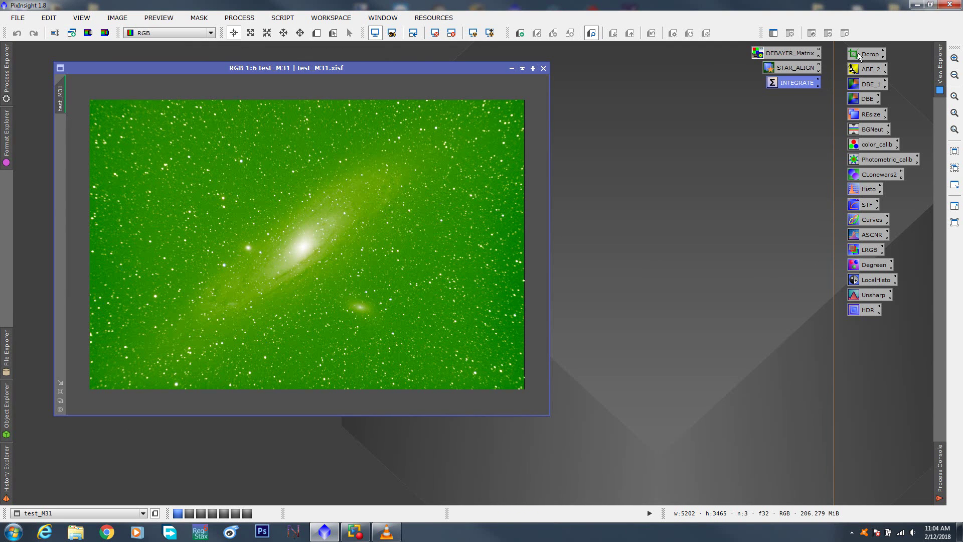
drag(862, 52, 596, 84)
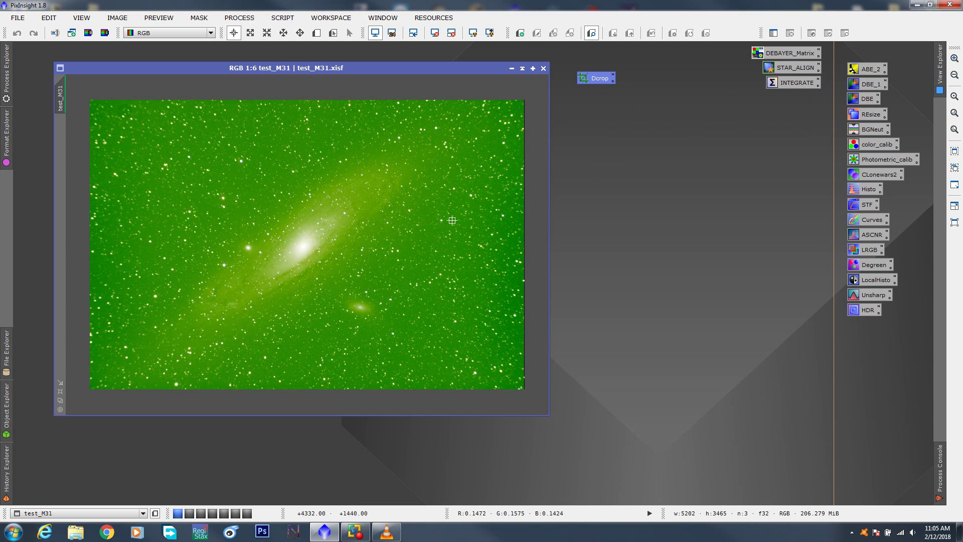
Examine the right-hand border of the test_M31 image for stacking edges at 4:1 magnification.
scroll(452, 220, up, 4)
drag(350, 411, 553, 412)
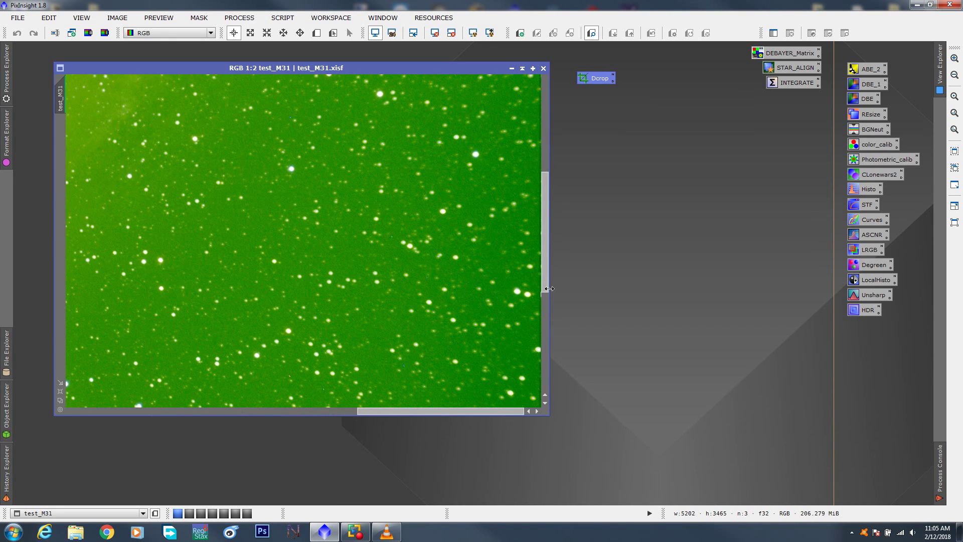
drag(550, 276, 573, 276)
scroll(484, 318, up, 4)
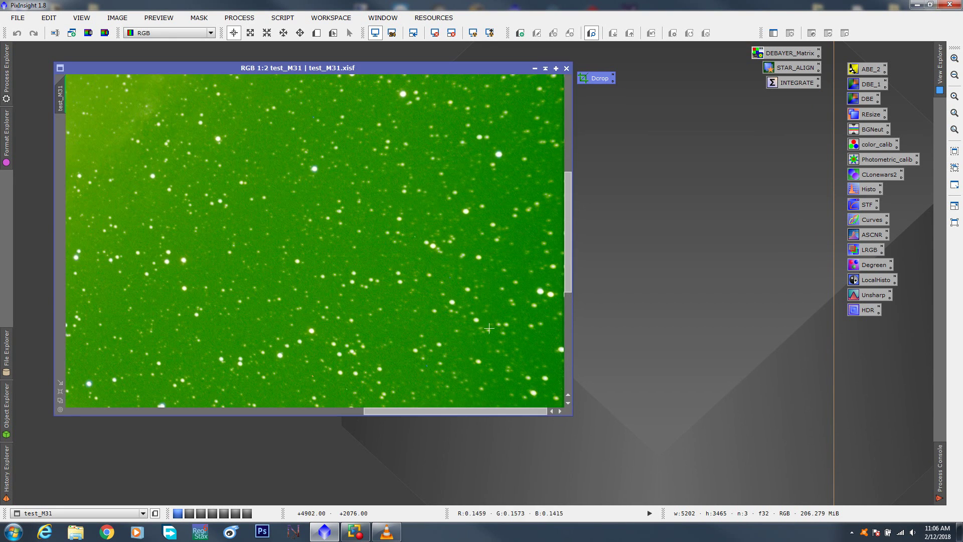
drag(450, 411, 542, 410)
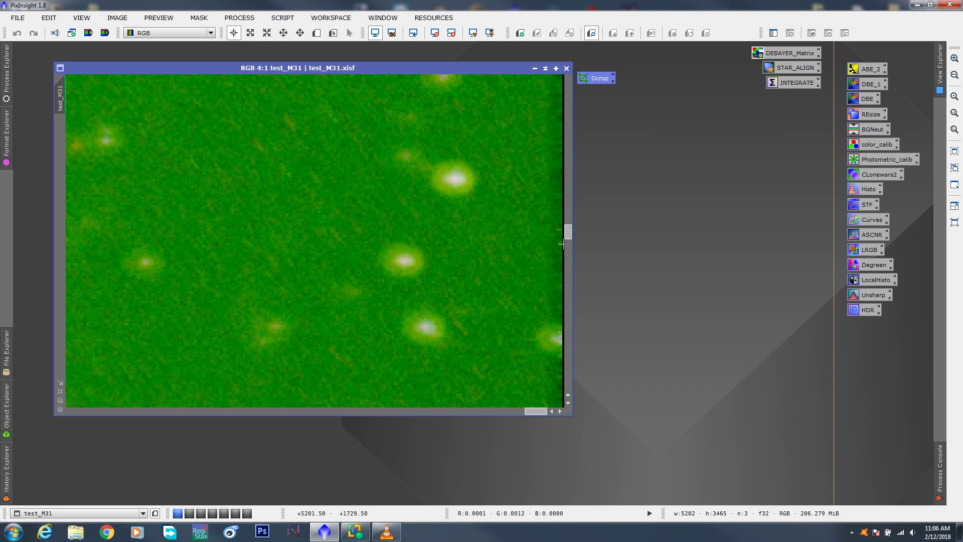
Return the test_M31 image to full view in an enlarged window and move the Dcrop shortcut clear of it.
click(60, 400)
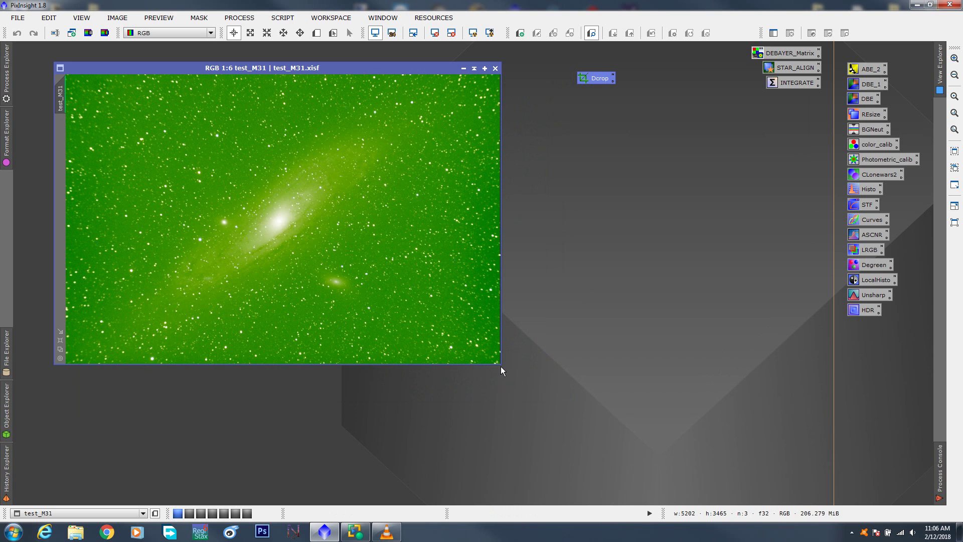
drag(501, 368, 570, 442)
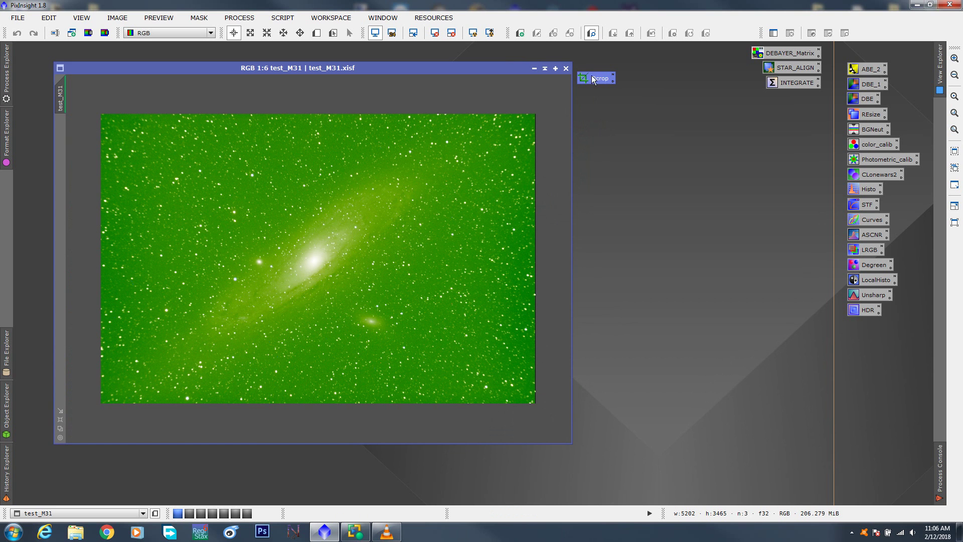
drag(592, 79, 659, 64)
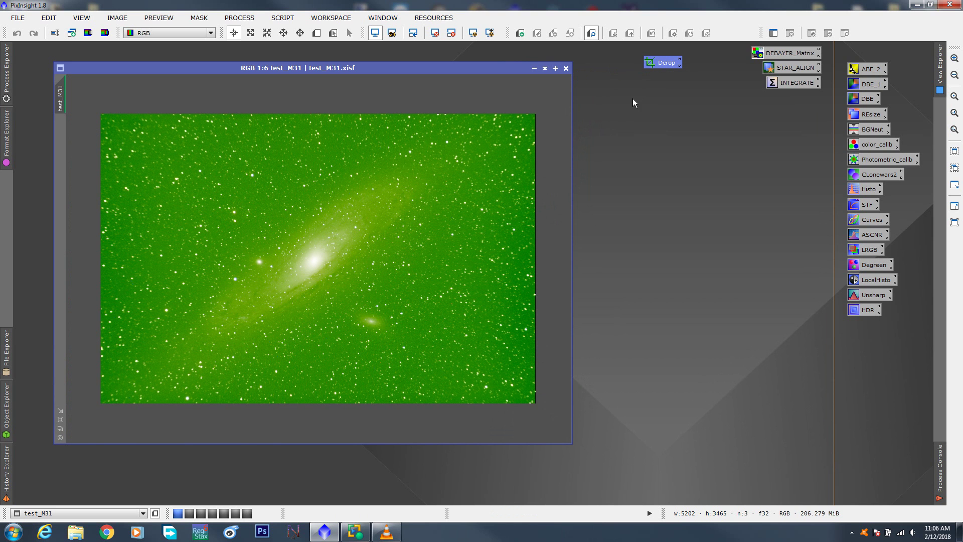
double_click(664, 63)
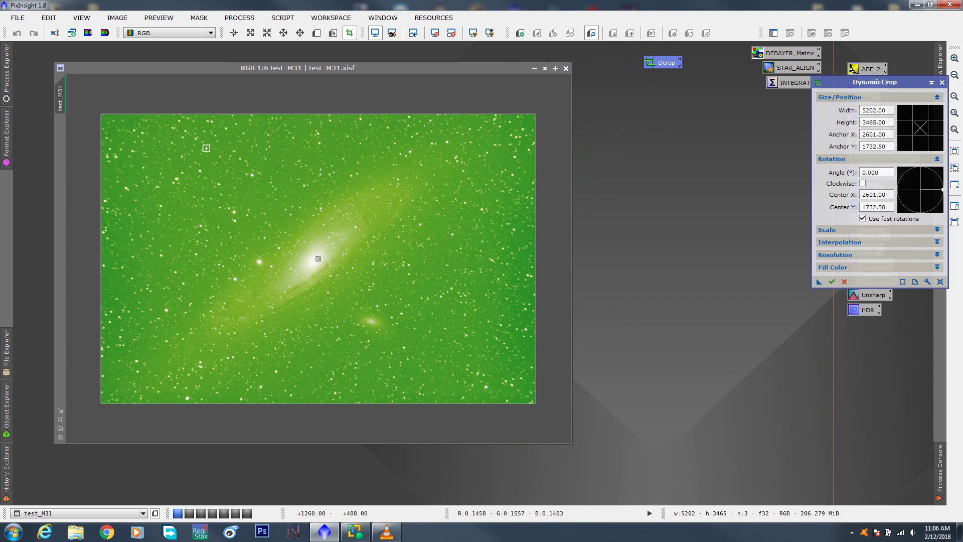
click(60, 428)
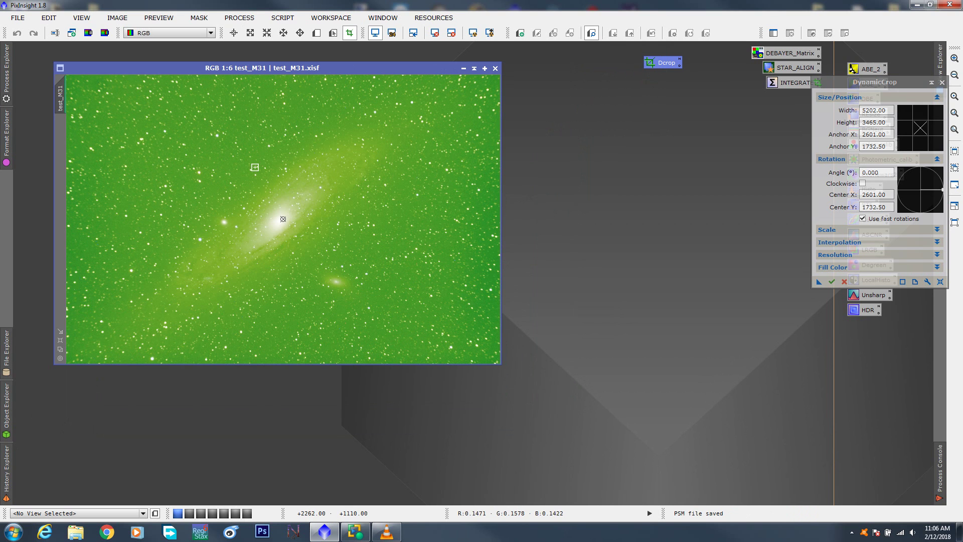
drag(255, 167, 323, 220)
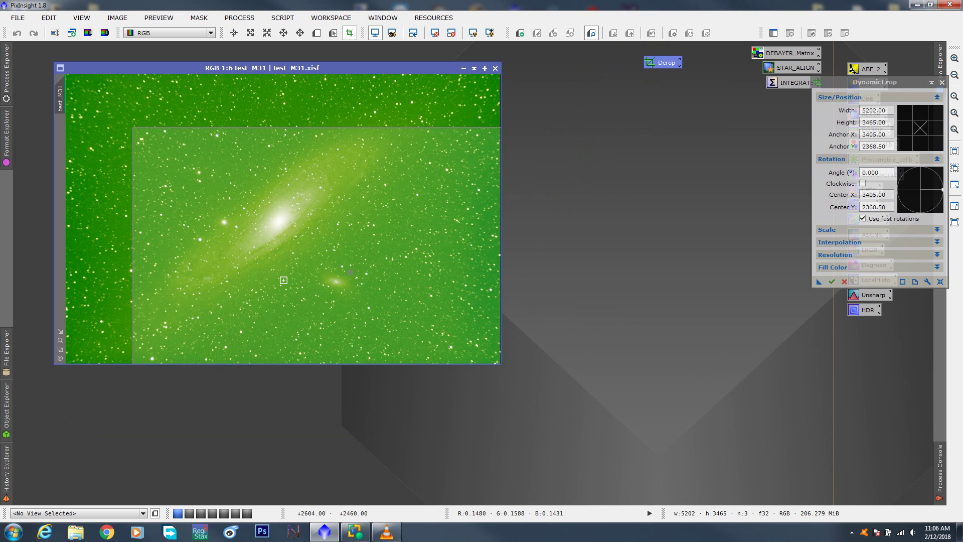
scroll(284, 280, down, 2)
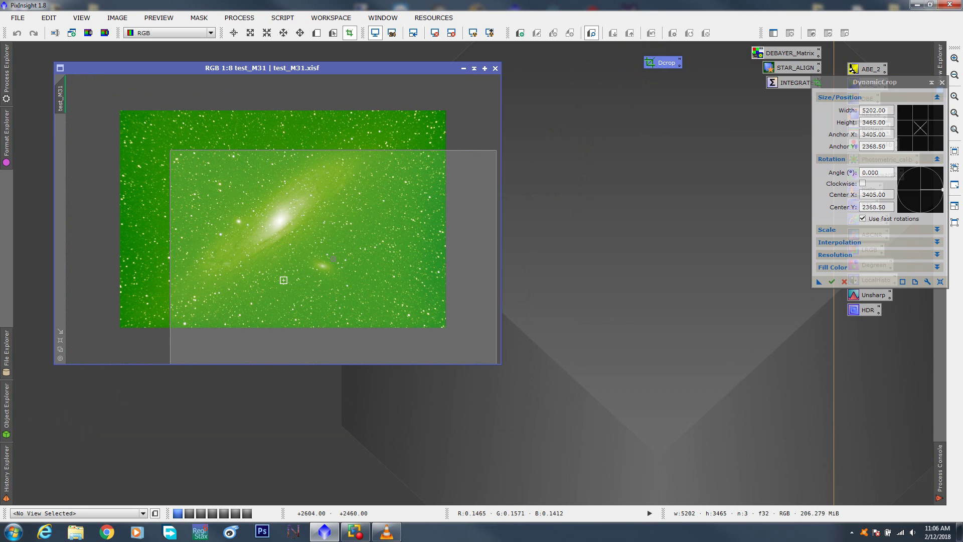
drag(284, 280, 261, 234)
drag(833, 83, 565, 111)
click(676, 110)
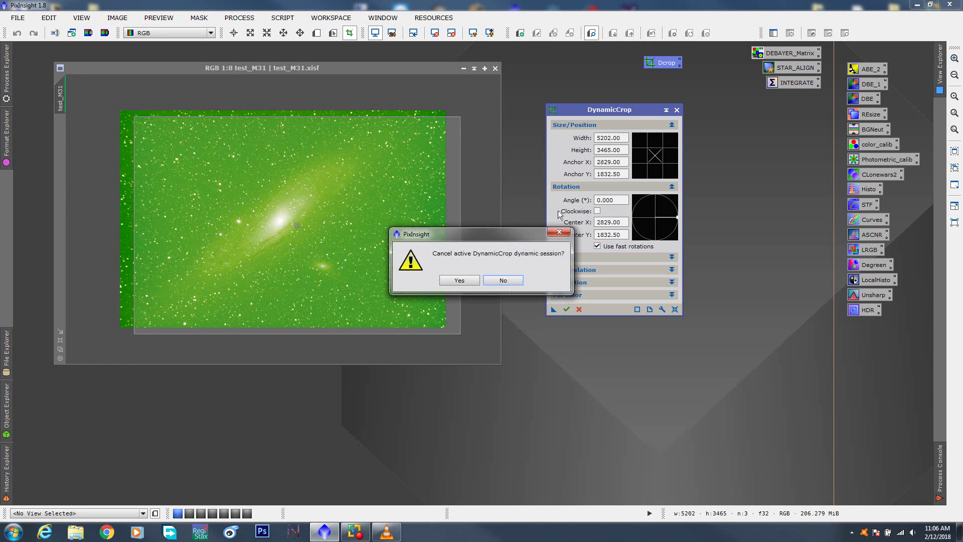
click(459, 280)
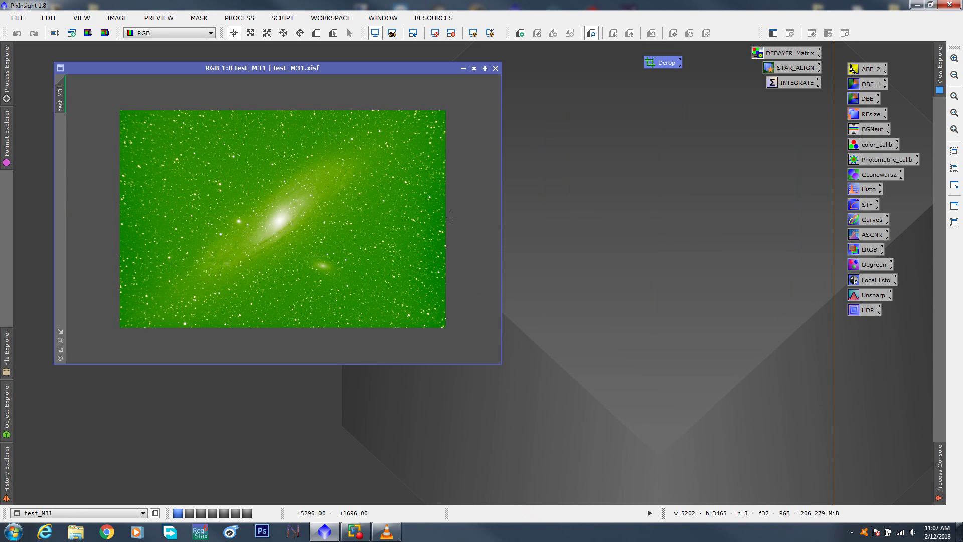
Start DynamicCrop on test_M31 and trim all four edges to a crop frame of about 5058 × 3345 pixels.
double_click(662, 63)
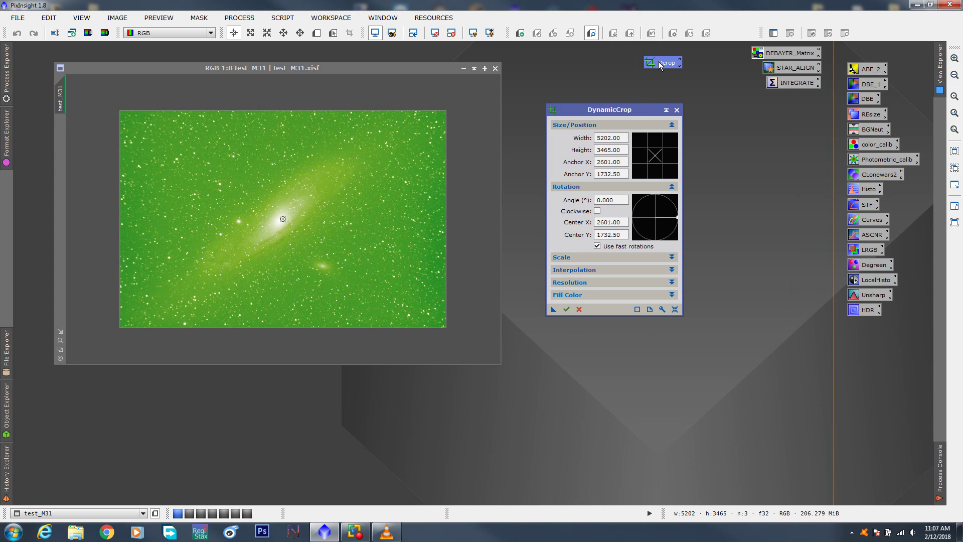
drag(625, 108, 646, 85)
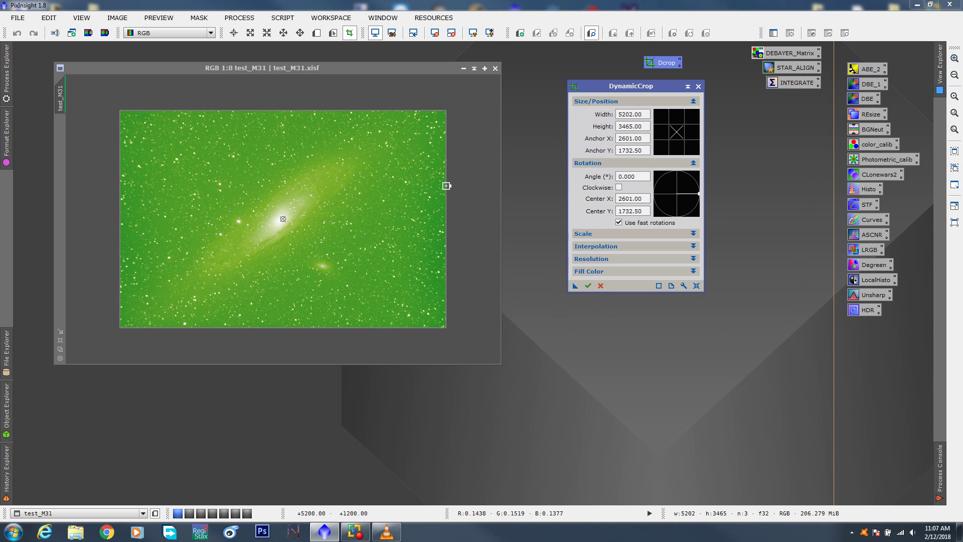
drag(447, 186, 437, 187)
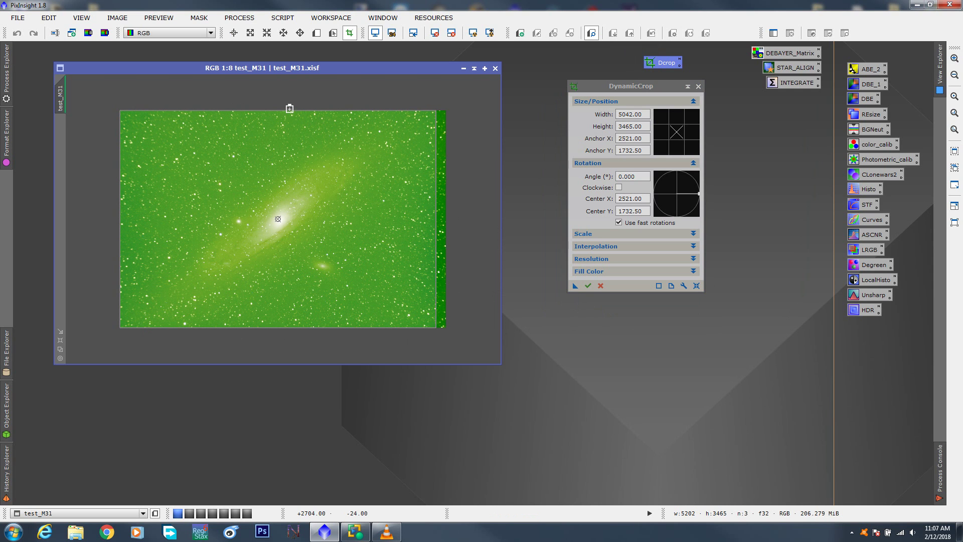
drag(289, 111, 289, 115)
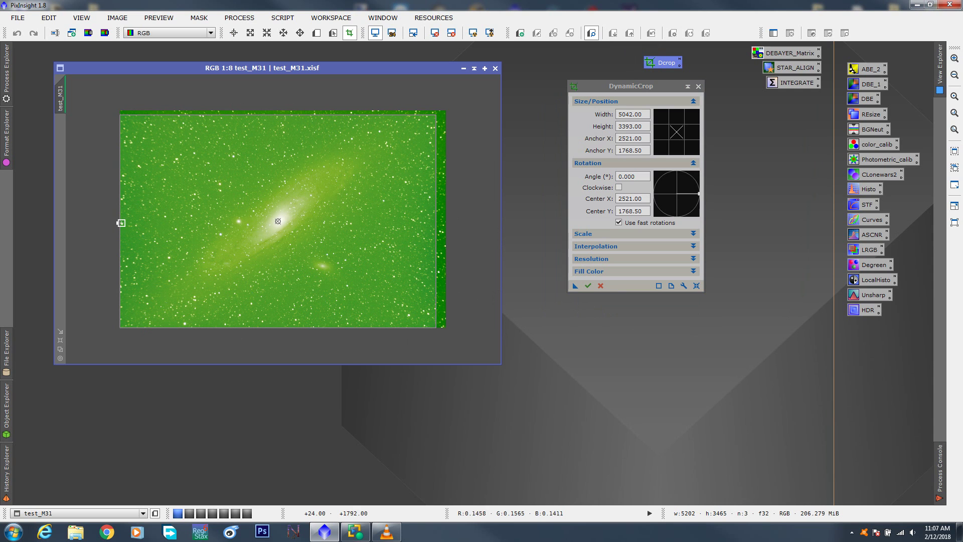
drag(121, 224, 124, 224)
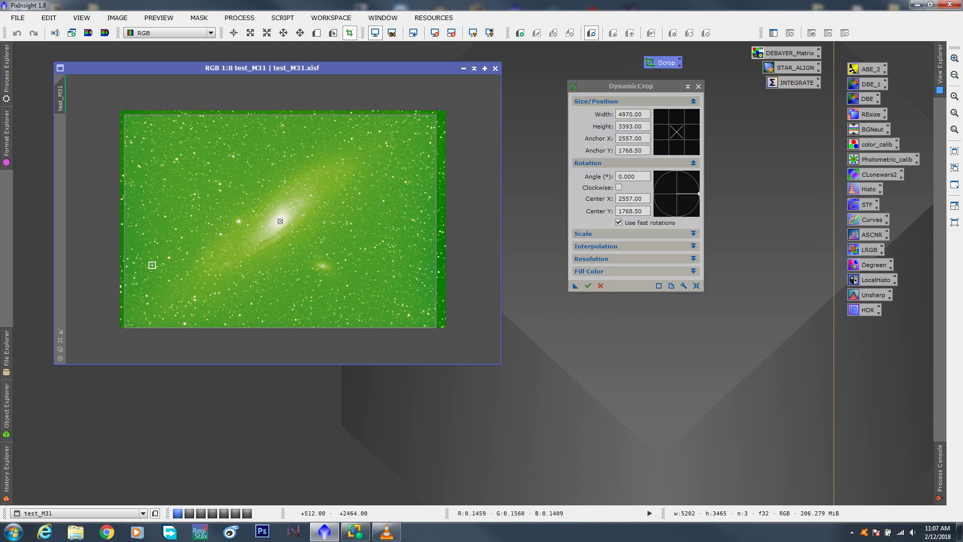
drag(277, 329, 277, 324)
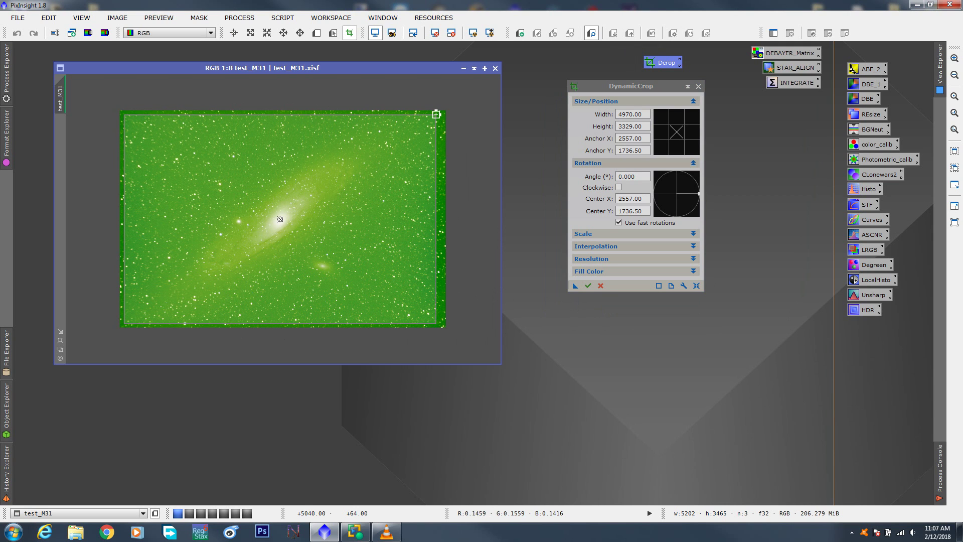
drag(436, 114, 435, 113)
mouse_move(436, 113)
mouse_down()
mouse_move(318, 176)
mouse_move(247, 240)
mouse_move(392, 156)
mouse_move(442, 114)
mouse_up()
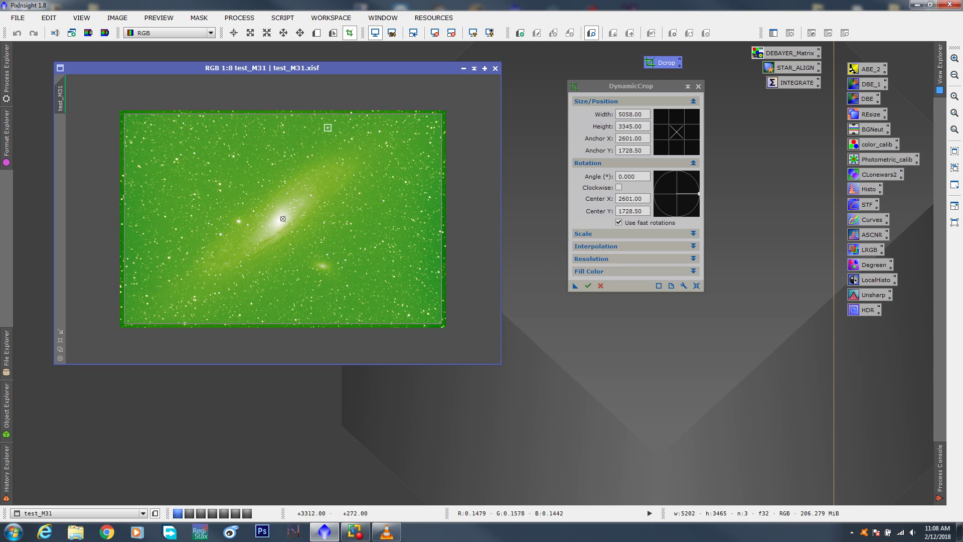
Apply the dynamic crop to the test_M31 image.
click(575, 286)
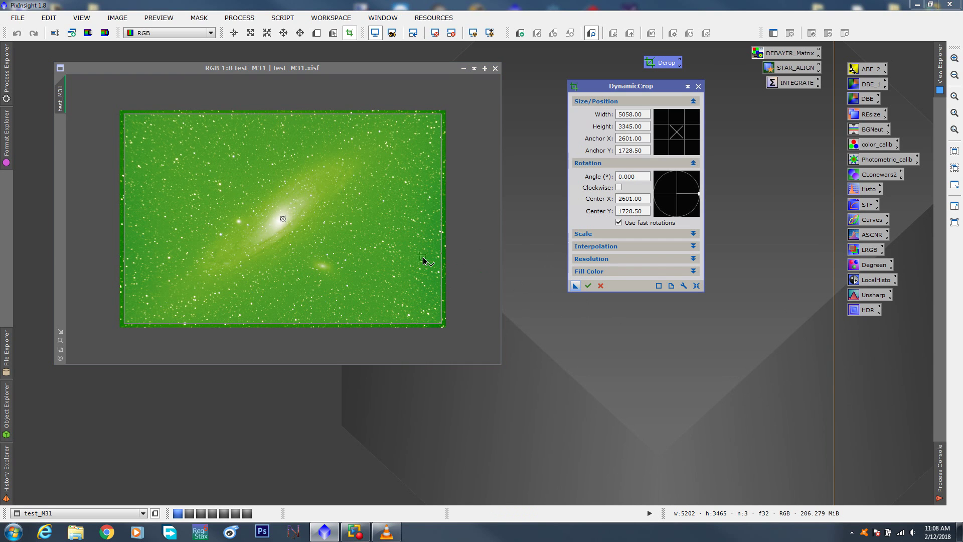
click(301, 220)
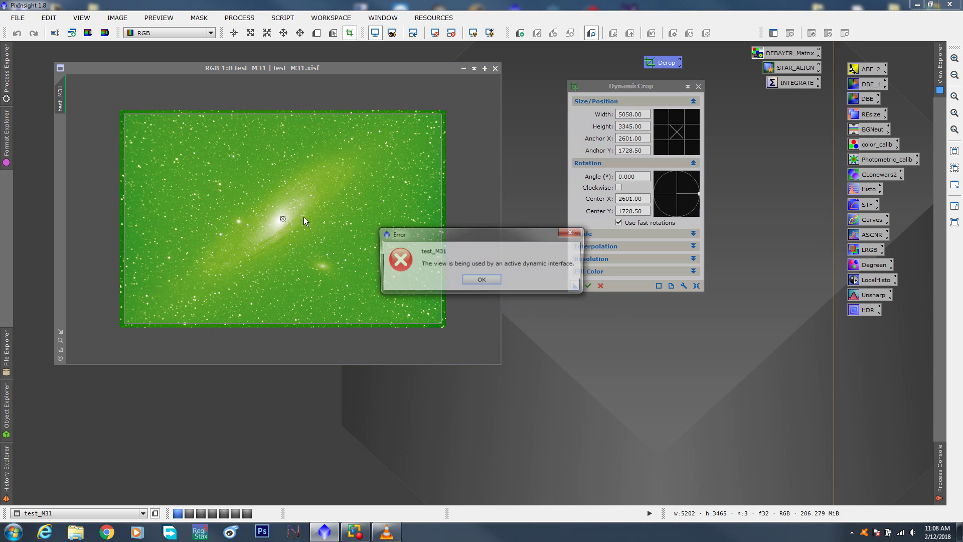
click(481, 280)
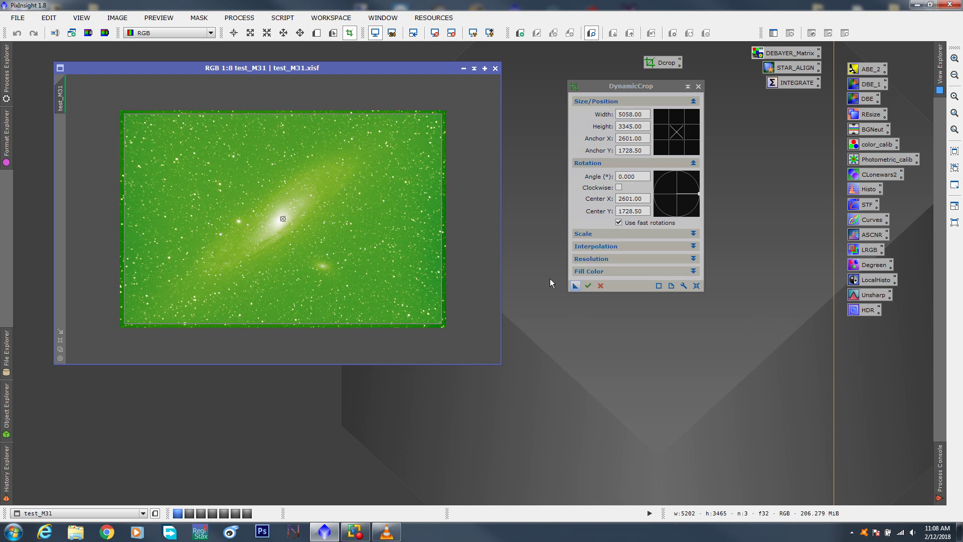
click(590, 285)
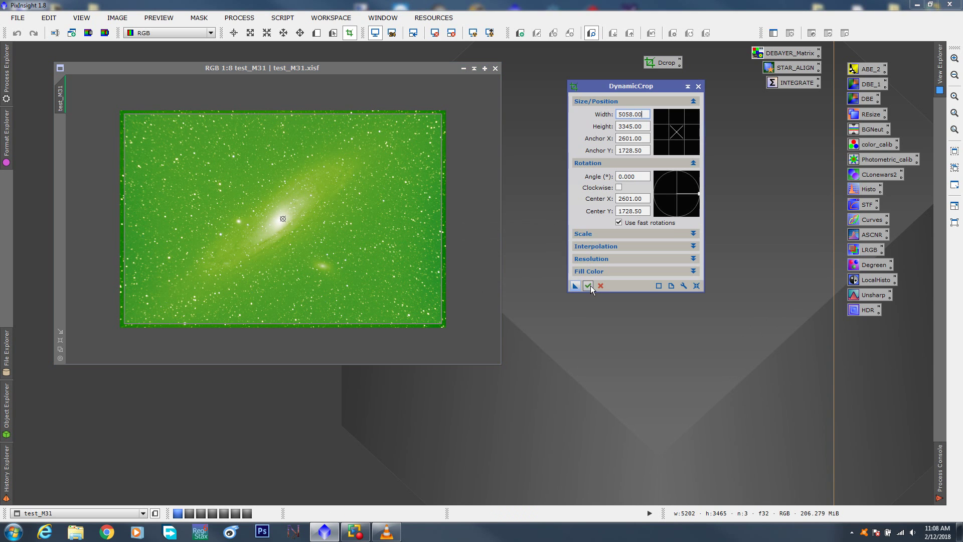
click(590, 285)
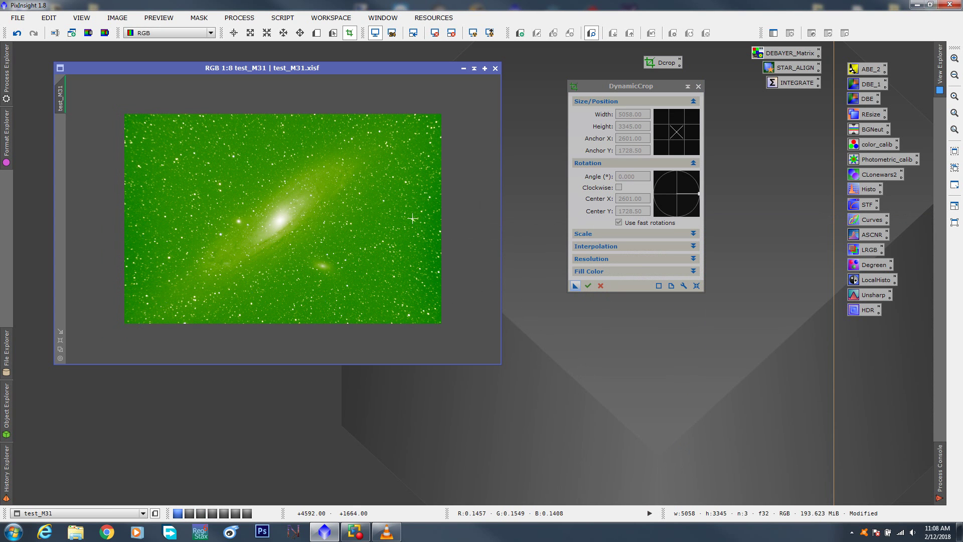
Examine the right-hand area of the cropped test_M31 image at 1:2 magnification for leftover stacking edges.
scroll(416, 218, up, 1)
drag(383, 360, 481, 359)
scroll(393, 351, up, 1)
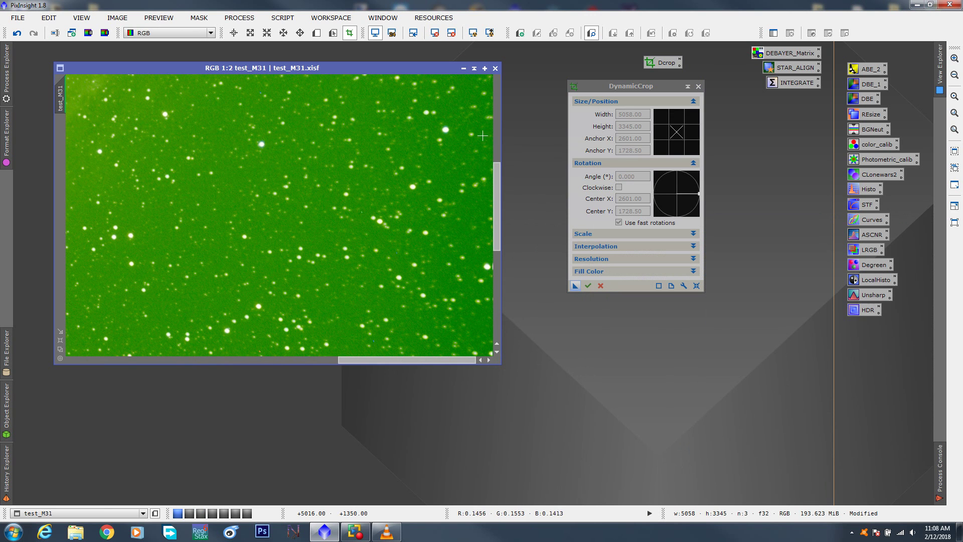
drag(417, 362, 299, 362)
scroll(282, 307, down, 1)
scroll(283, 307, down, 5)
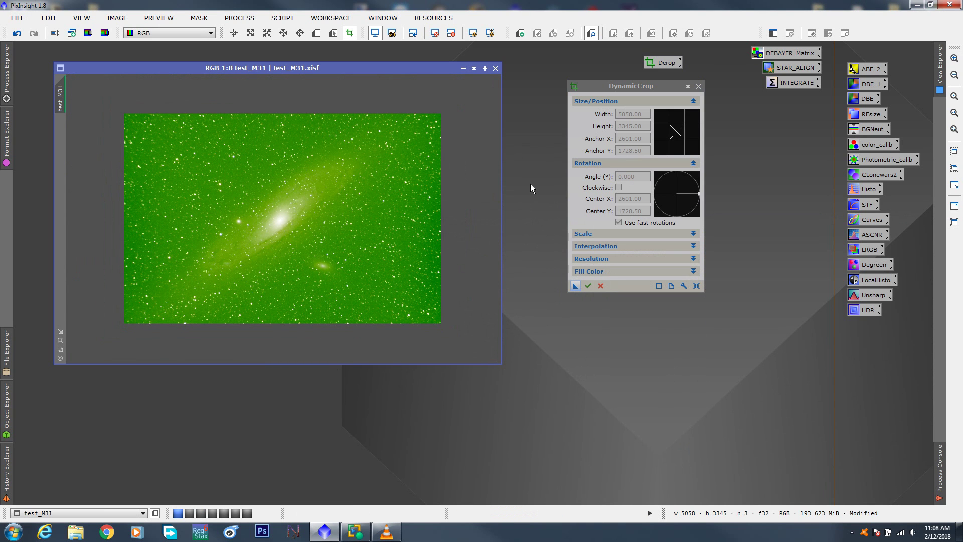
Close DynamicCrop, undo the crop on test_M31 and put the Dcrop shortcut back directly above ABE_2.
click(698, 87)
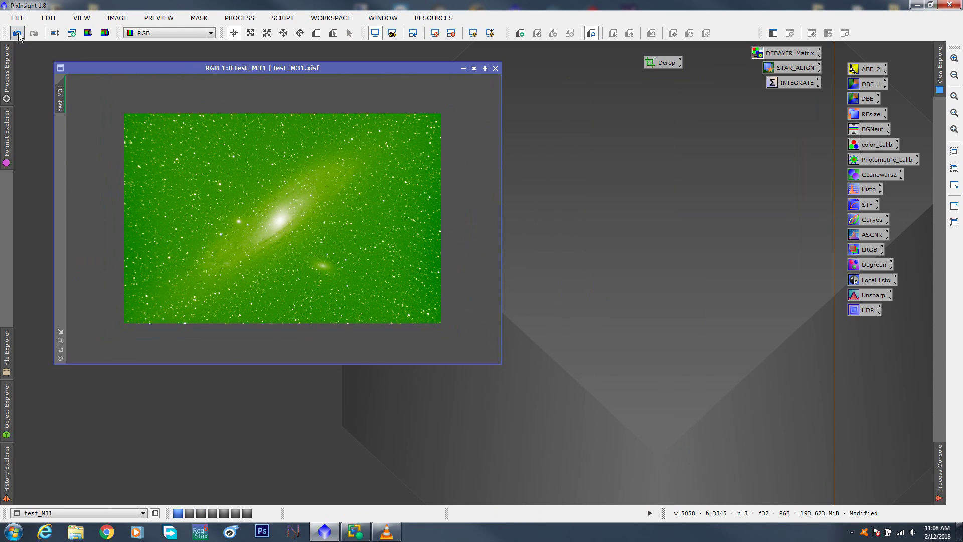
click(17, 34)
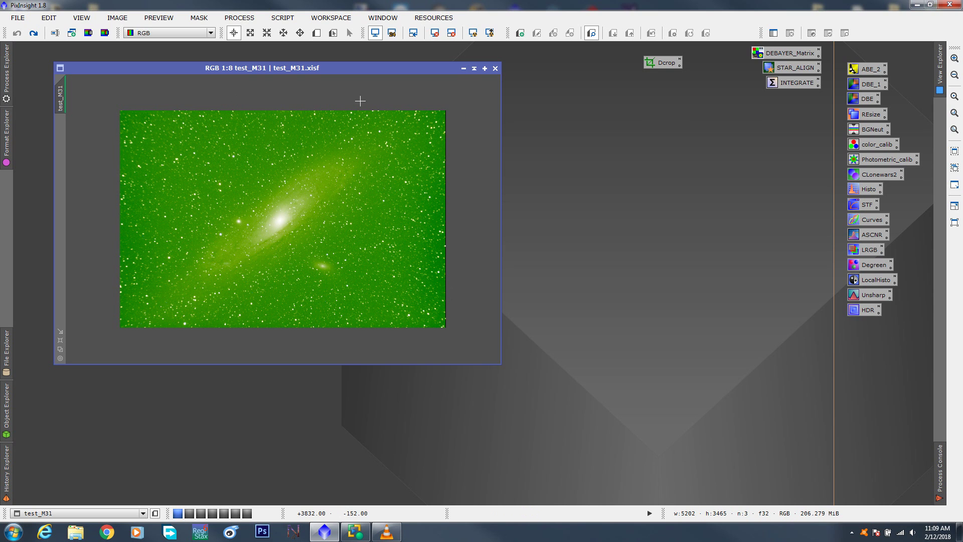
drag(653, 66, 858, 57)
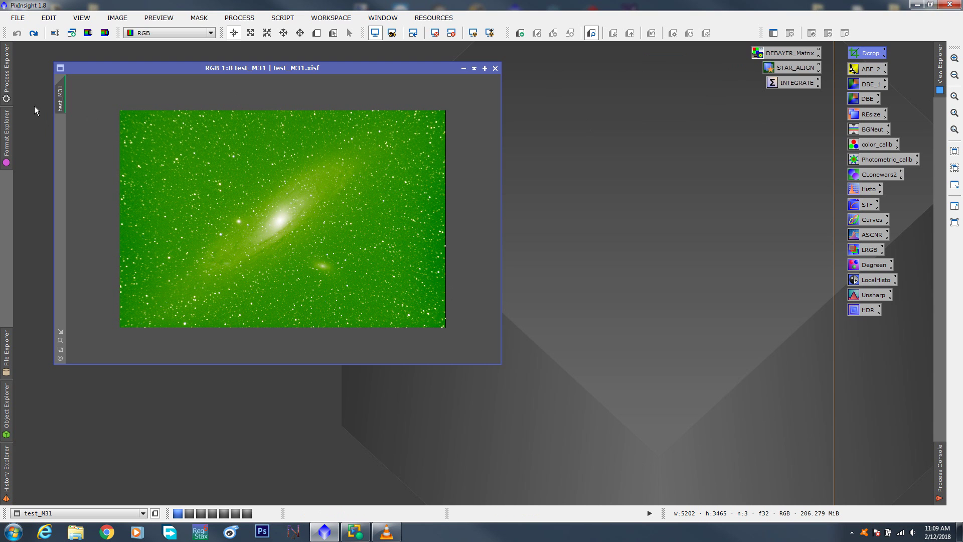
Look through the available processes and open DynamicCrop from the recently used ones.
click(7, 84)
click(237, 18)
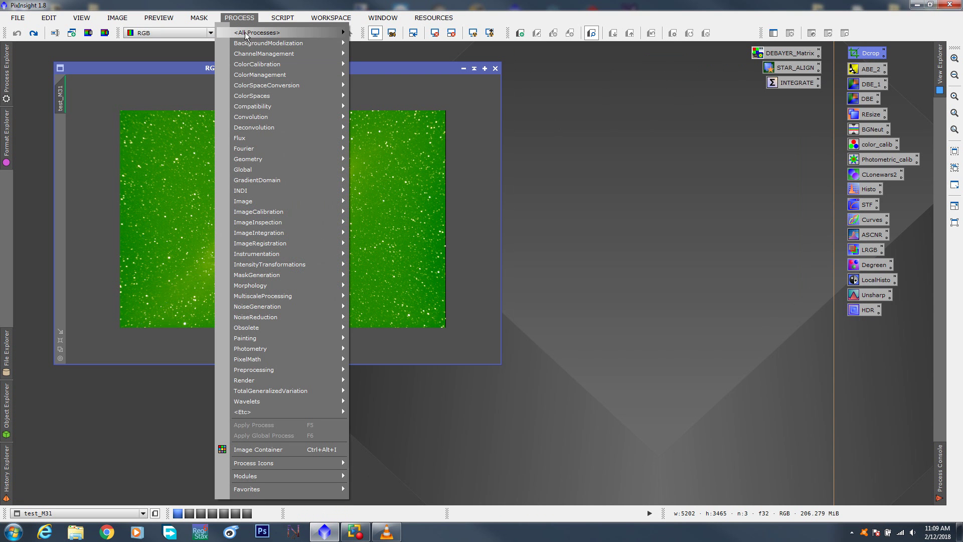
mouse_move(246, 34)
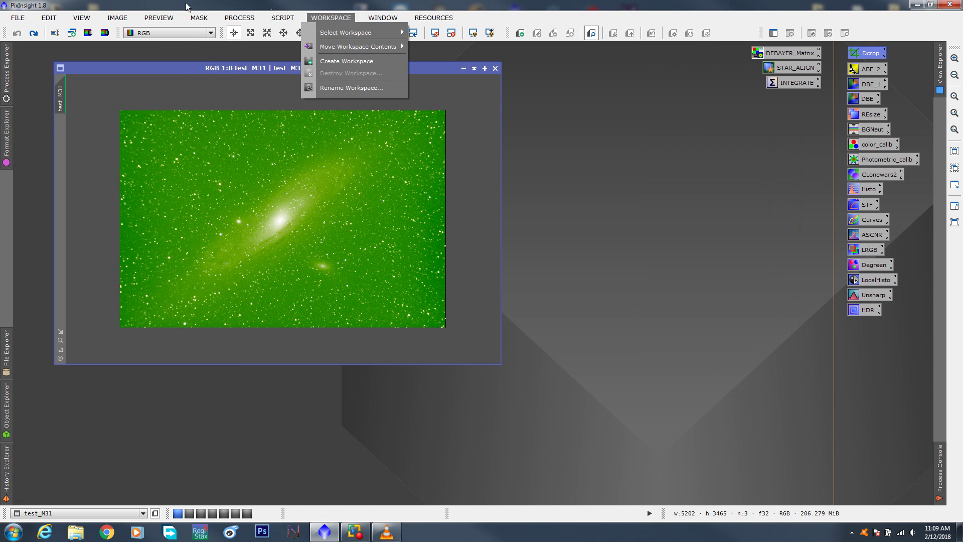
mouse_move(49, 17)
click(6, 80)
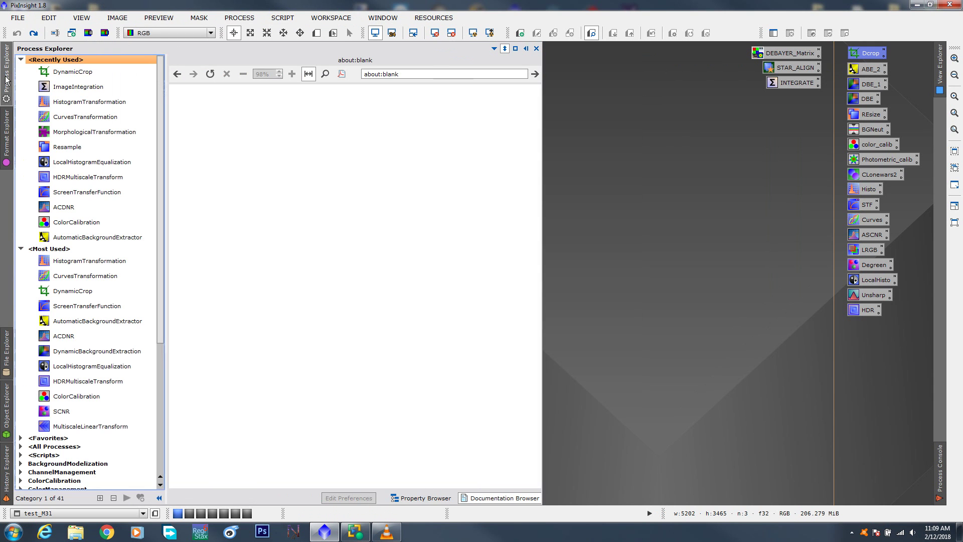
double_click(74, 72)
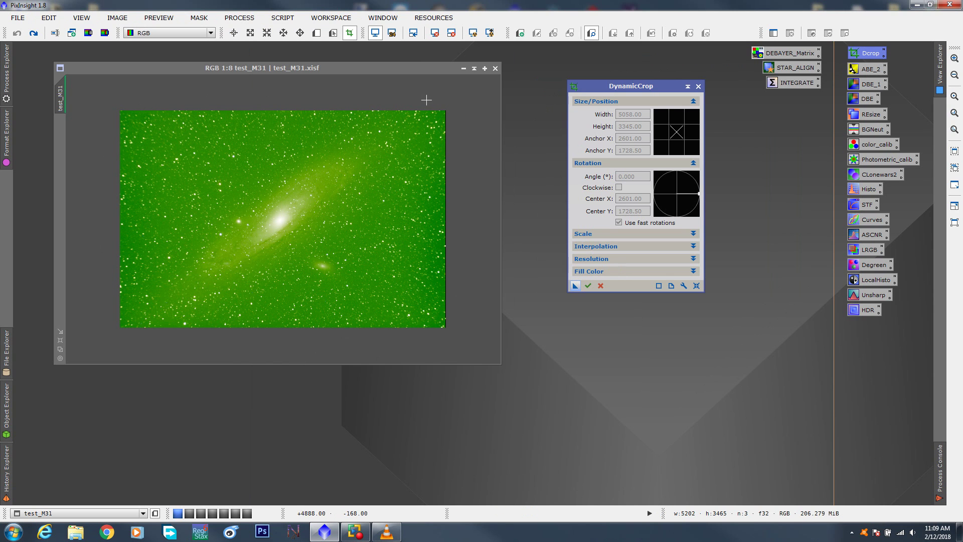
Draw a crop frame of about 5088 × 3360 pixels inside the edges of test_M31 and apply the crop.
click(350, 34)
mouse_move(124, 114)
mouse_down()
mouse_move(210, 245)
mouse_move(418, 303)
mouse_move(443, 324)
mouse_up()
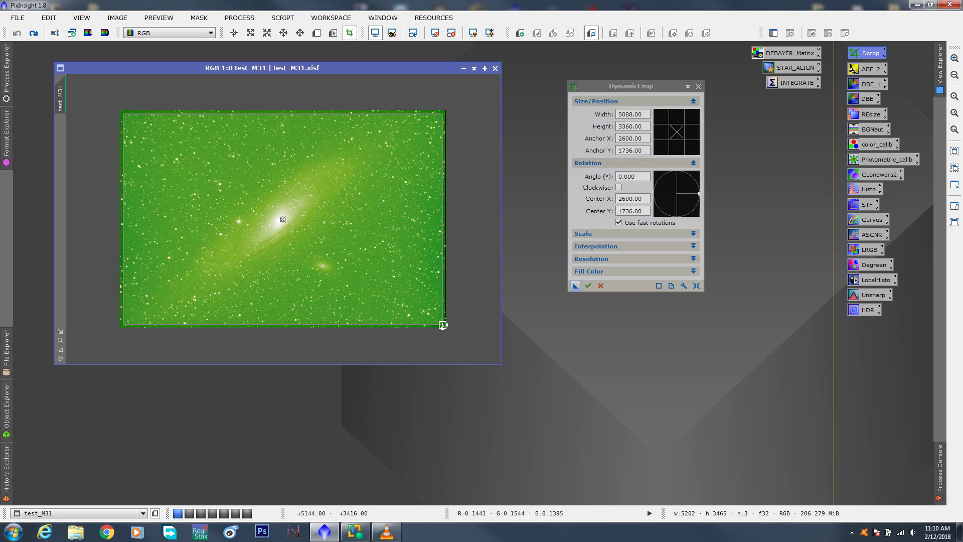
click(588, 285)
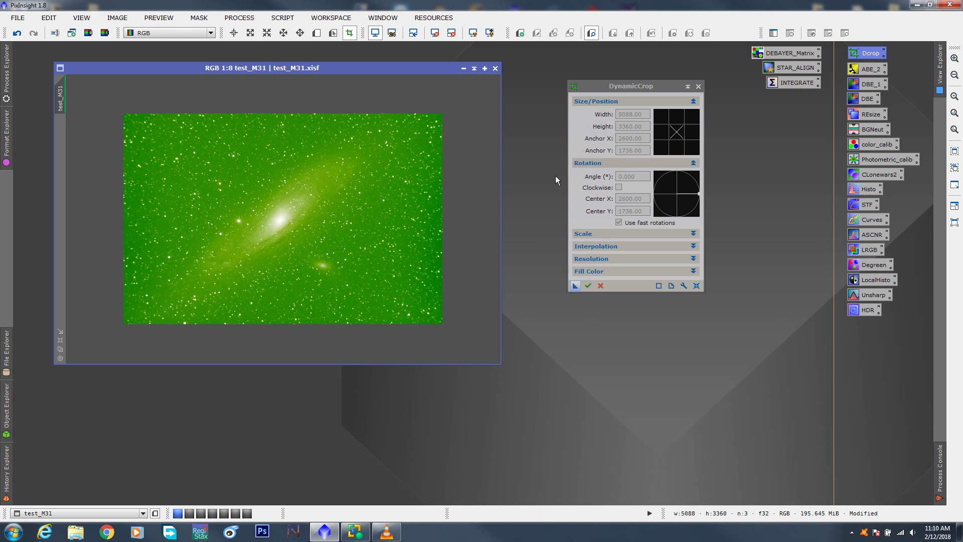
click(698, 86)
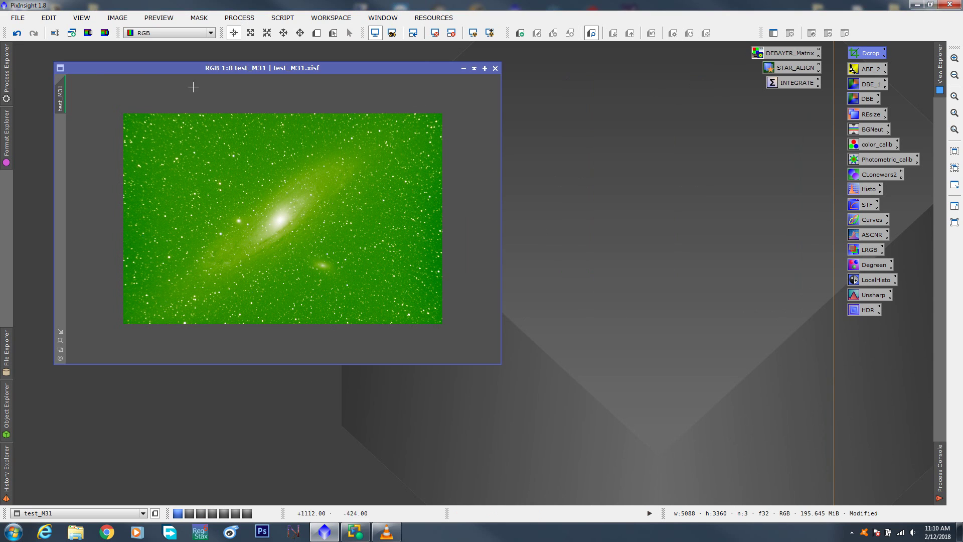
Undo the last crop of test_M31 and shift its image window slightly.
click(18, 33)
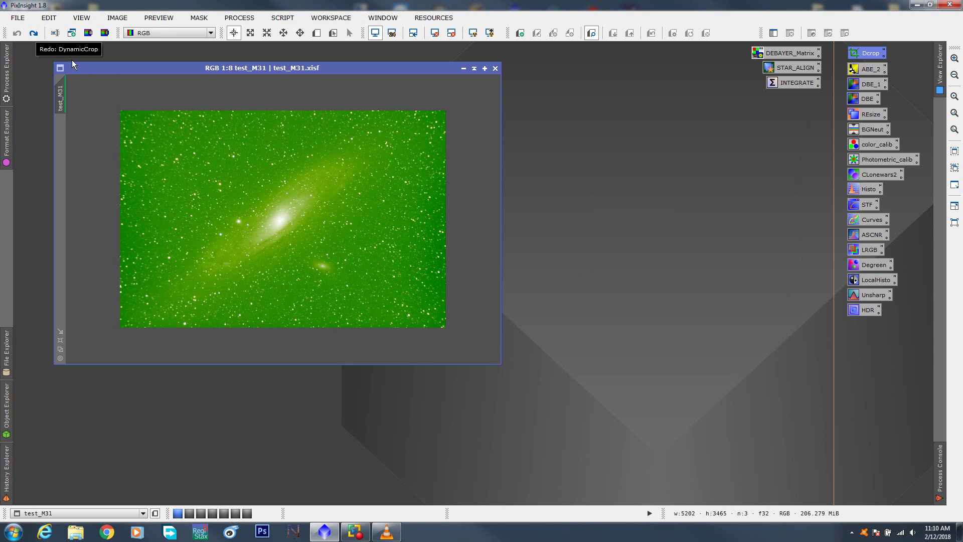
click(581, 111)
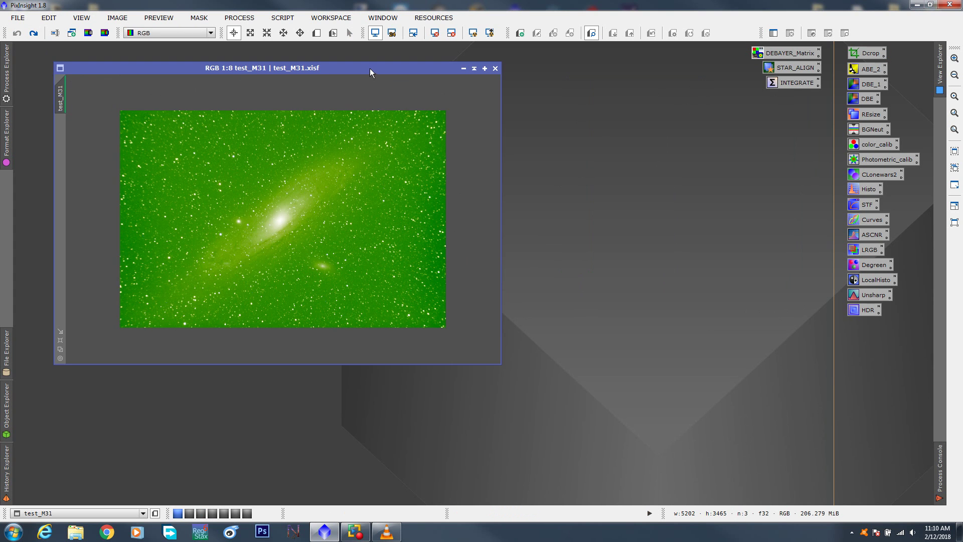
drag(369, 69, 379, 80)
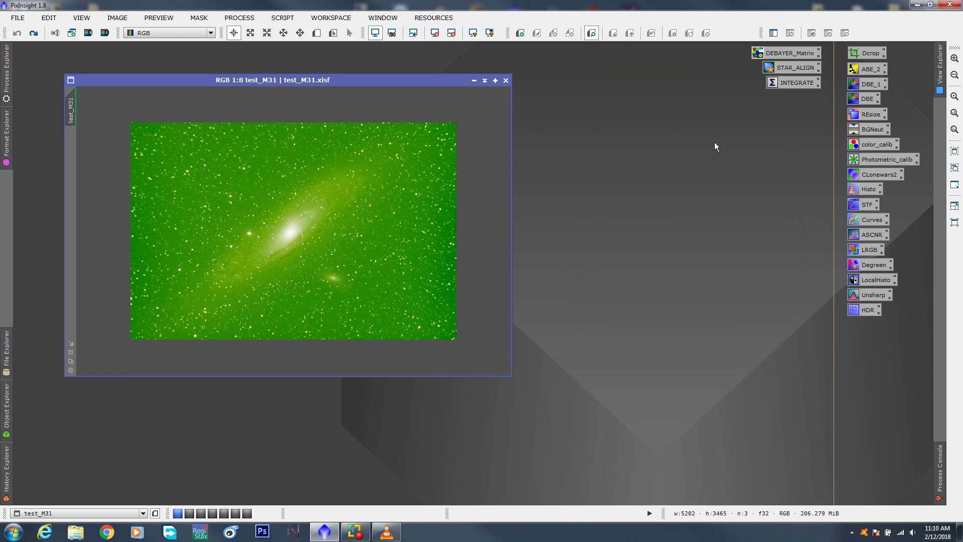
Start DynamicCrop on test_M31 from the Dcrop shortcut and set the crop frame to 1600 × 1200 pixels.
double_click(866, 53)
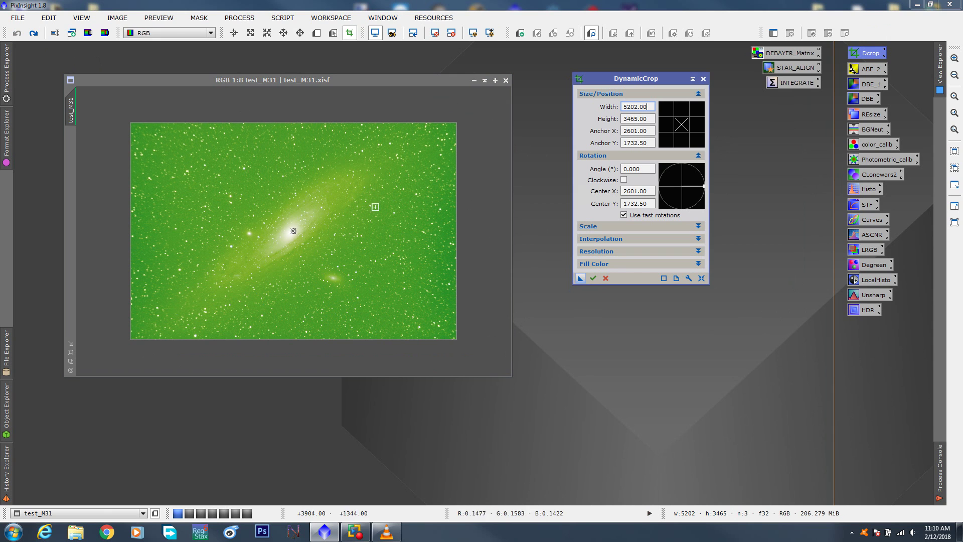
double_click(649, 107)
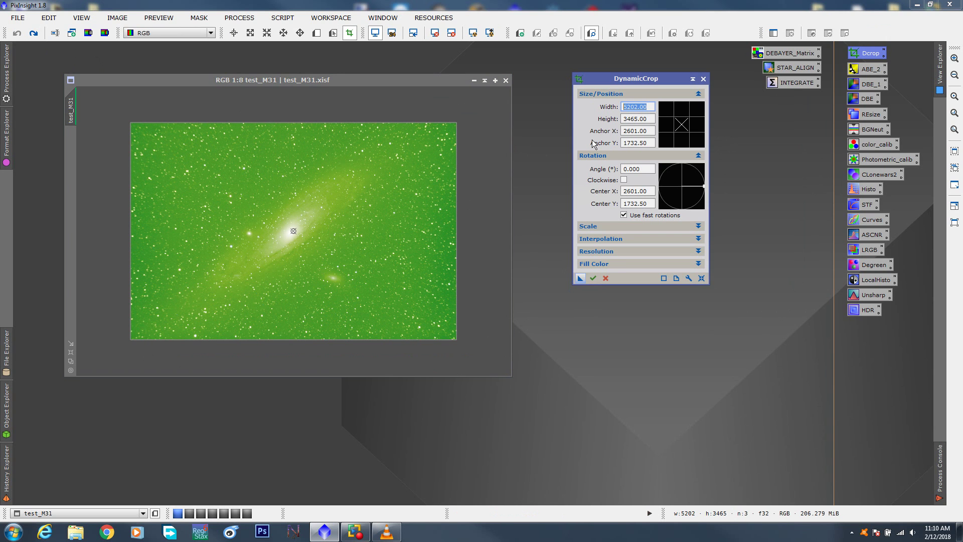
text(16)
key(Return)
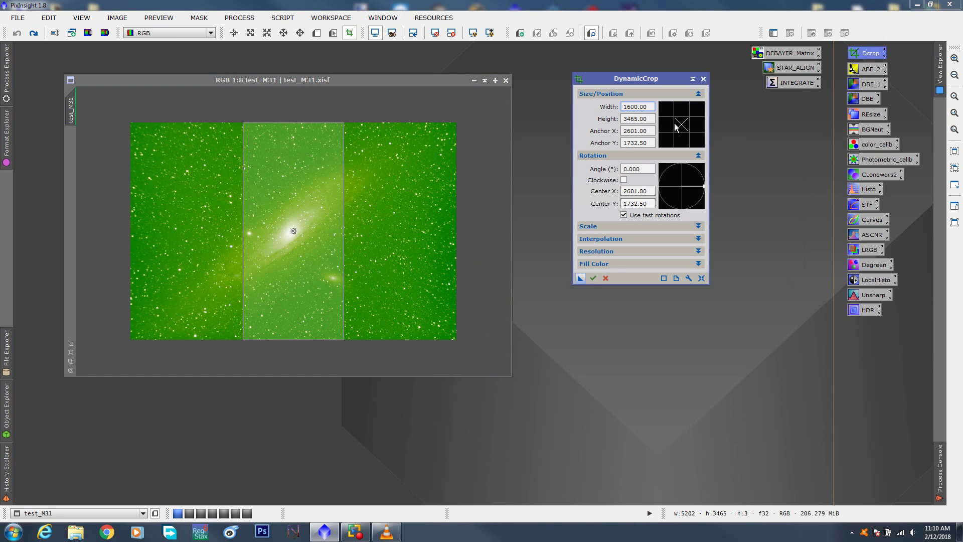
double_click(651, 119)
text(1200)
key(Return)
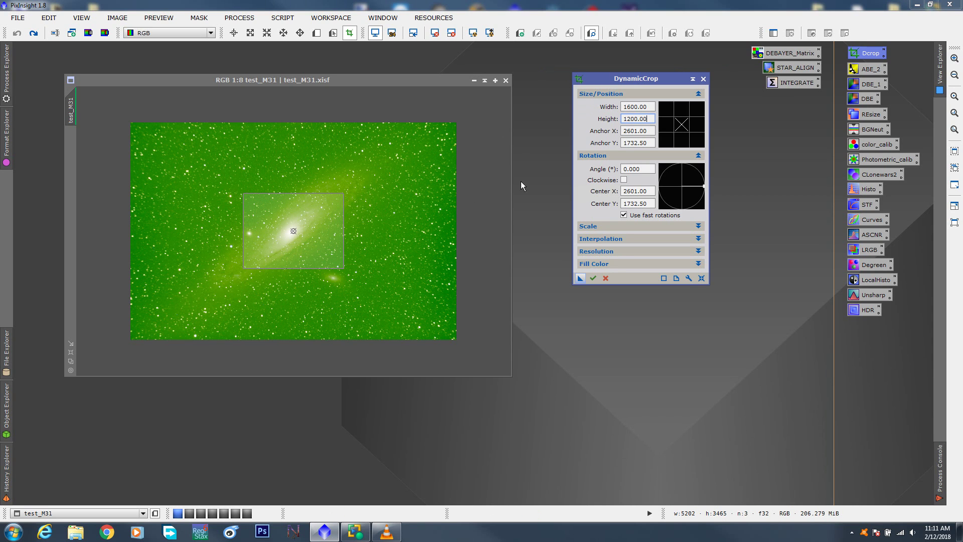
Set the crop frame's width to 2300 and its height to 2400 pixels.
click(650, 106)
text(2300)
key(Tab)
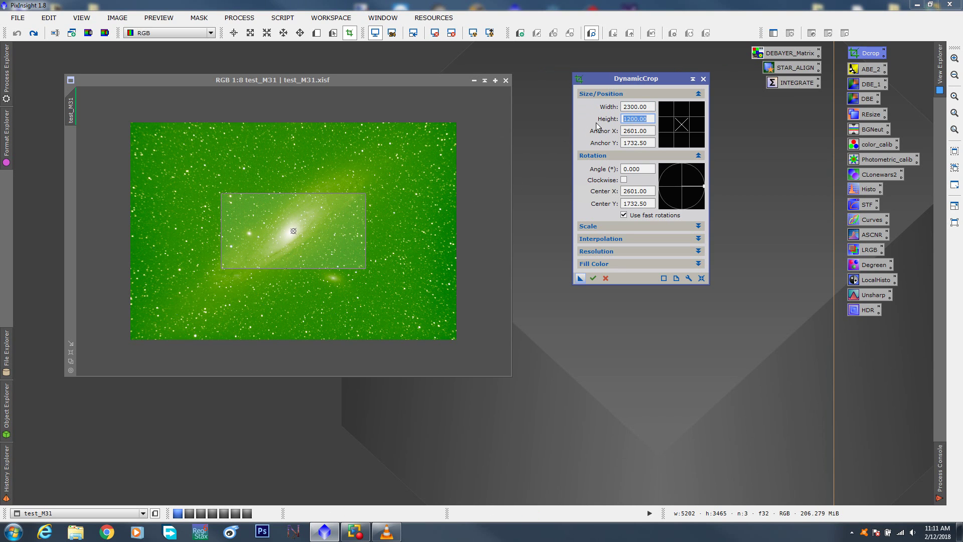
text(2400)
key(Return)
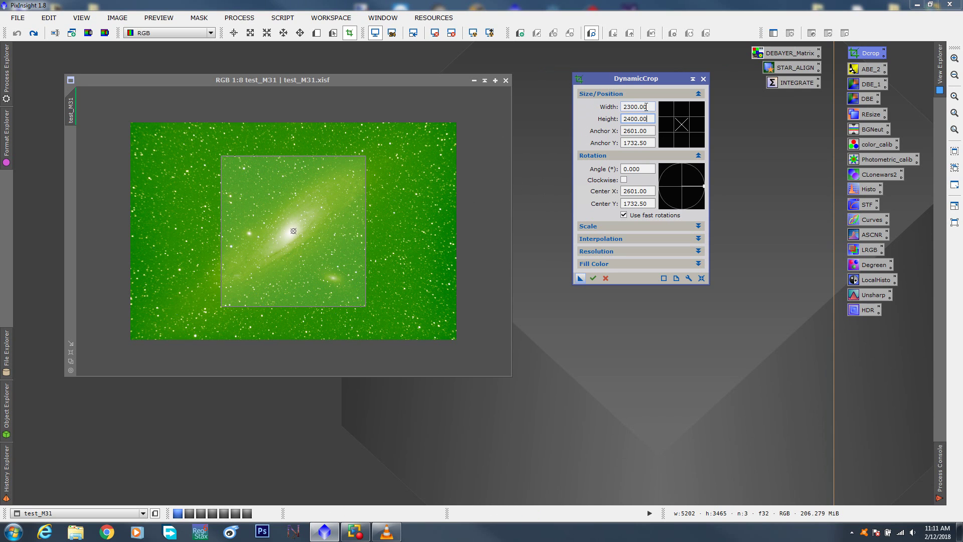
Widen the crop frame to 3200 pixels and move it to an anchor of about X 2585, Y 1844.
drag(646, 106, 619, 110)
text(3200)
key(Return)
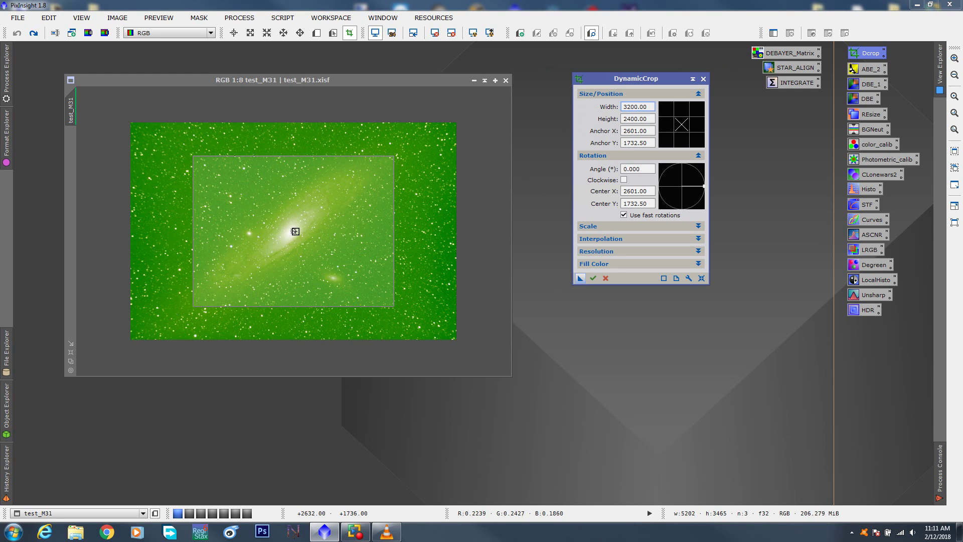
mouse_move(294, 231)
mouse_down()
mouse_move(249, 216)
mouse_move(319, 251)
mouse_move(293, 237)
mouse_up()
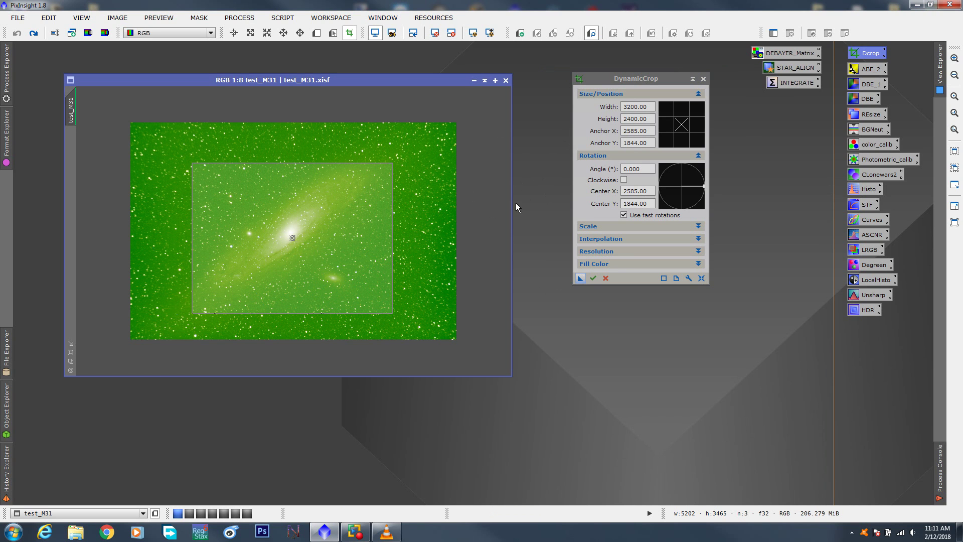
Set the crop frame's width to 4000 and its height to 3000 pixels.
click(650, 107)
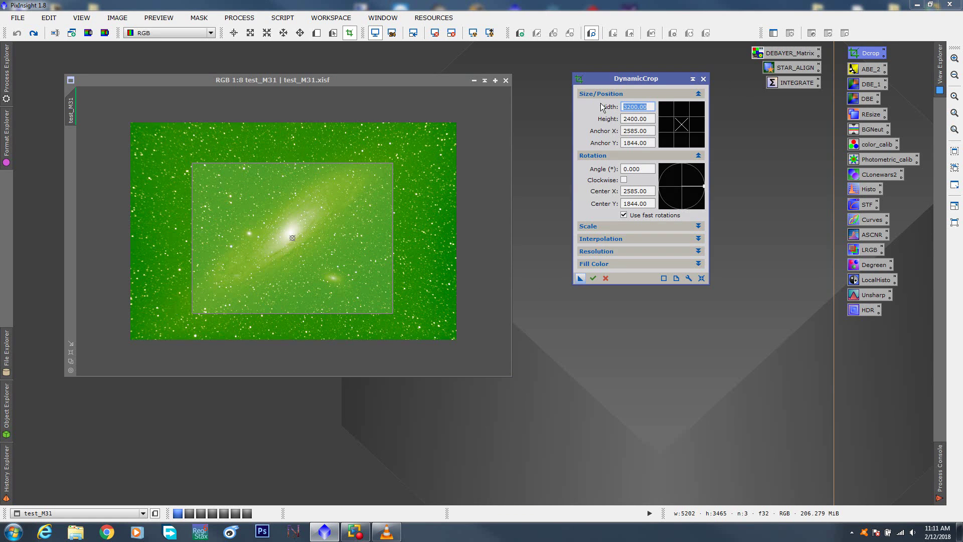
text(4000)
key(Return)
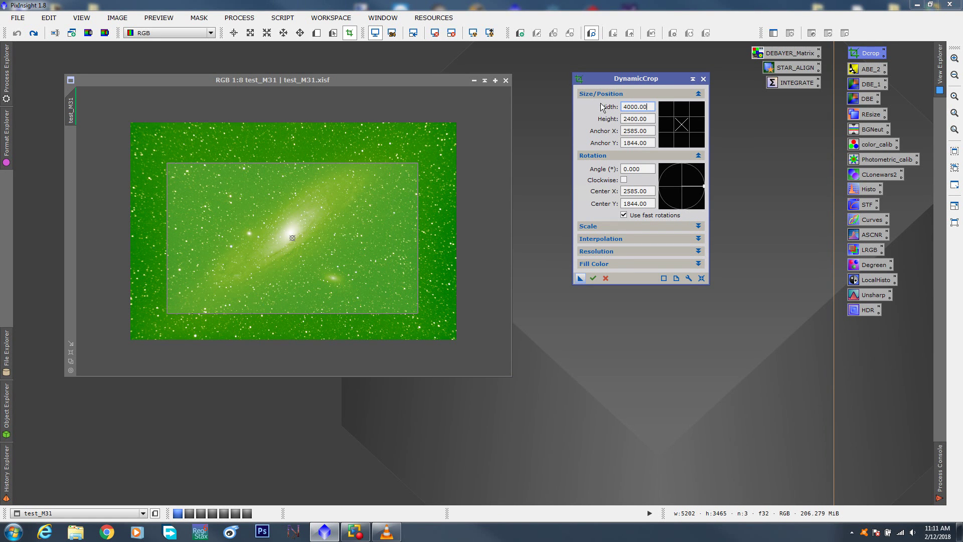
key(Tab)
text(30)
key(Return)
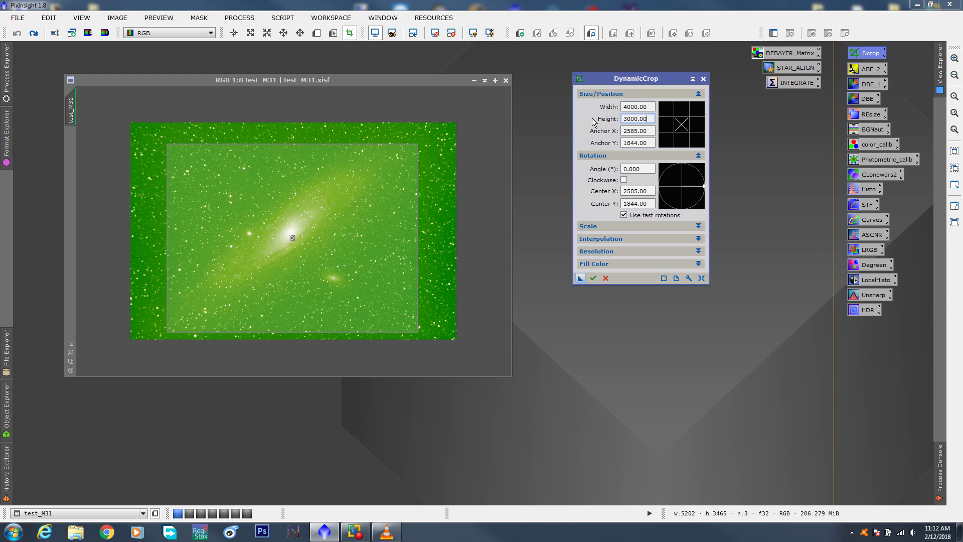
Check the margins around the crop frame and reposition it over the galaxy with its anchor at about X 2556, Y 1749.
drag(339, 237, 339, 231)
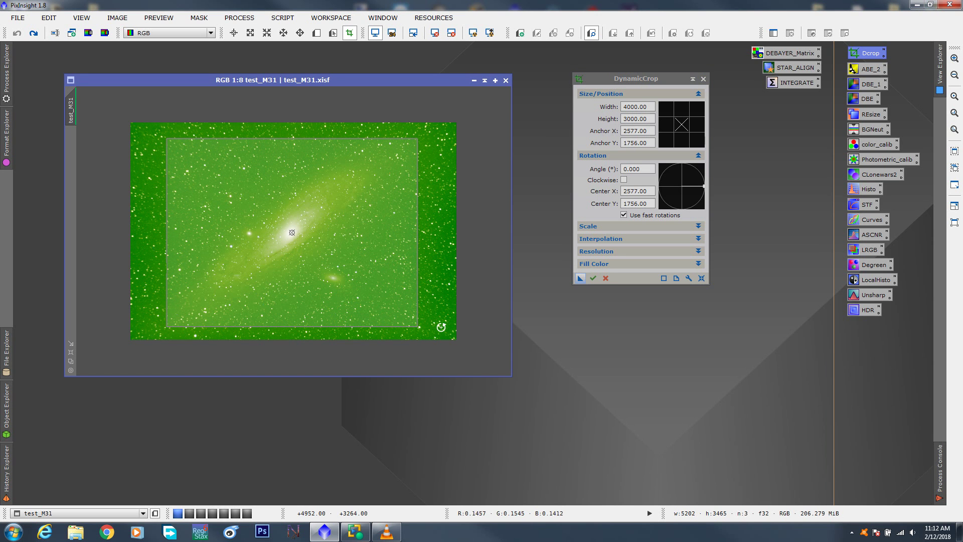
scroll(441, 327, up, 3)
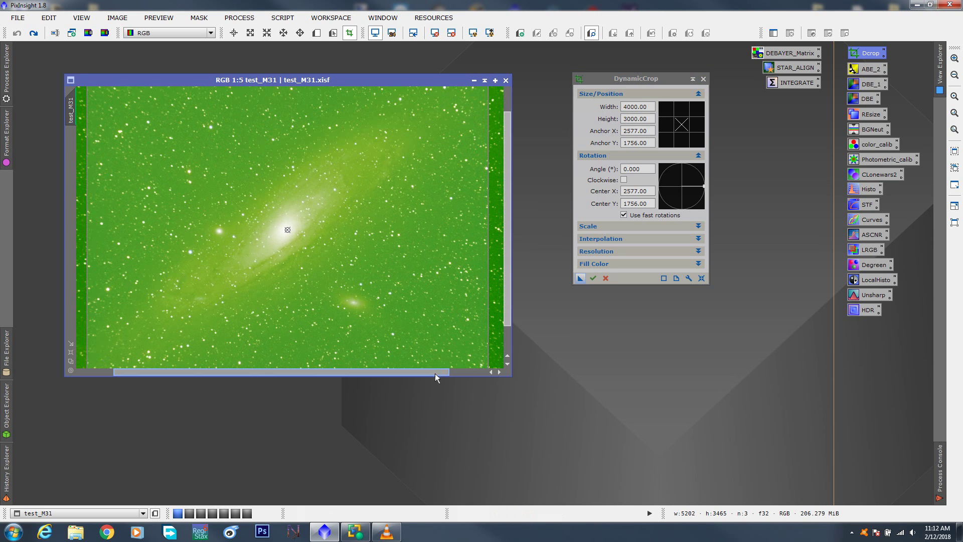
drag(435, 372, 486, 372)
drag(507, 316, 511, 359)
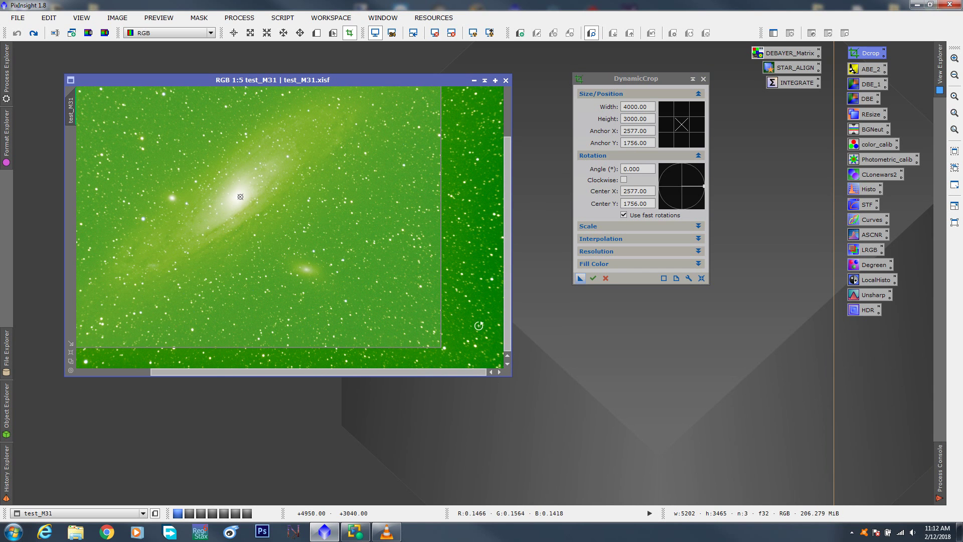
drag(504, 189, 506, 137)
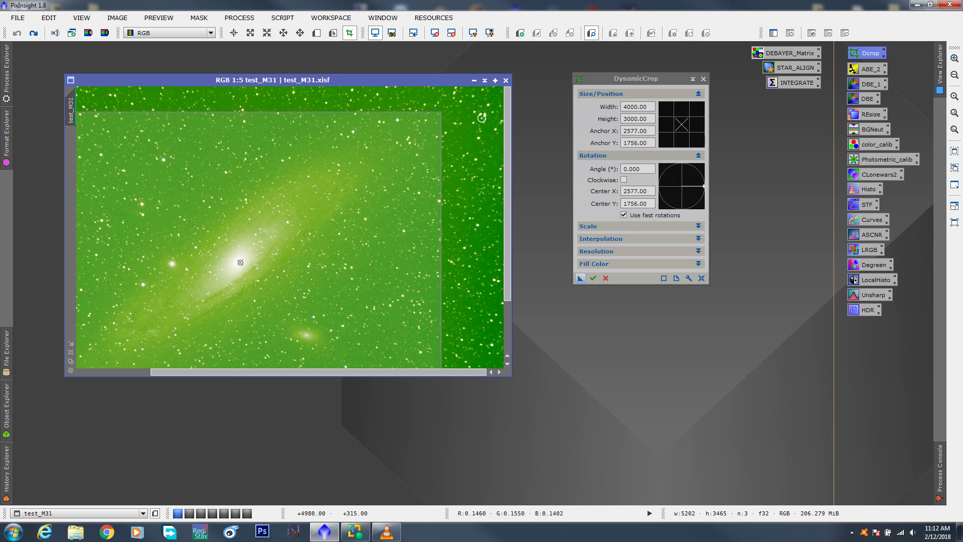
scroll(401, 369, left, 1)
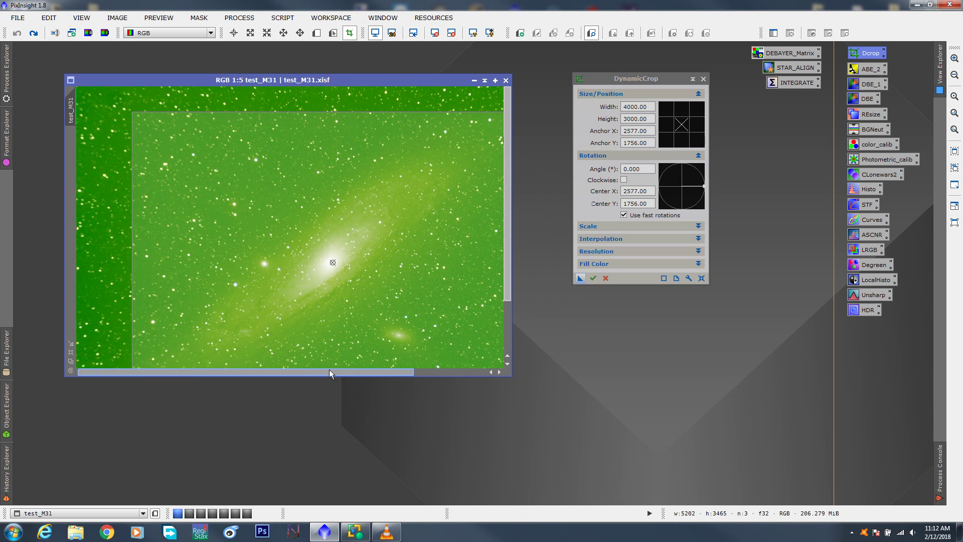
scroll(361, 315, down, 3)
scroll(361, 315, up, 1)
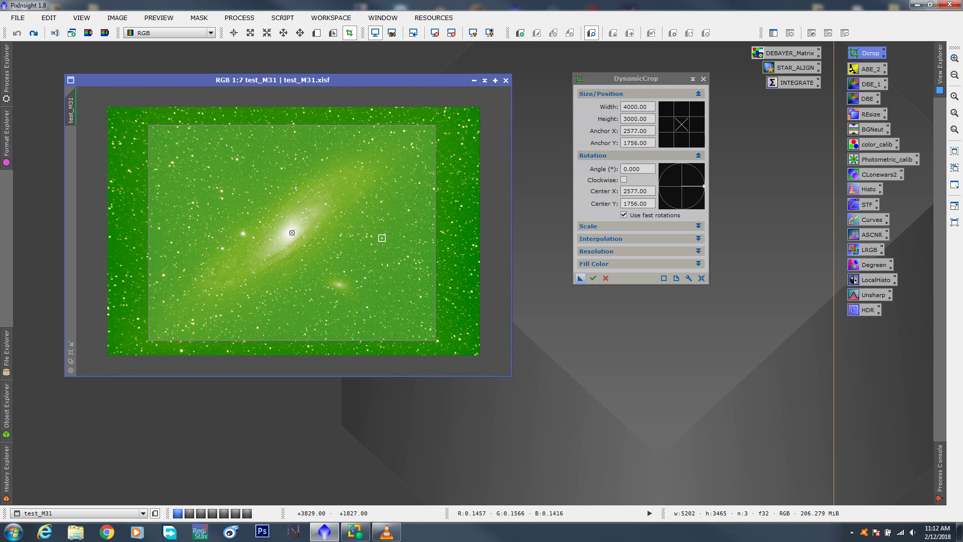
drag(339, 235, 339, 234)
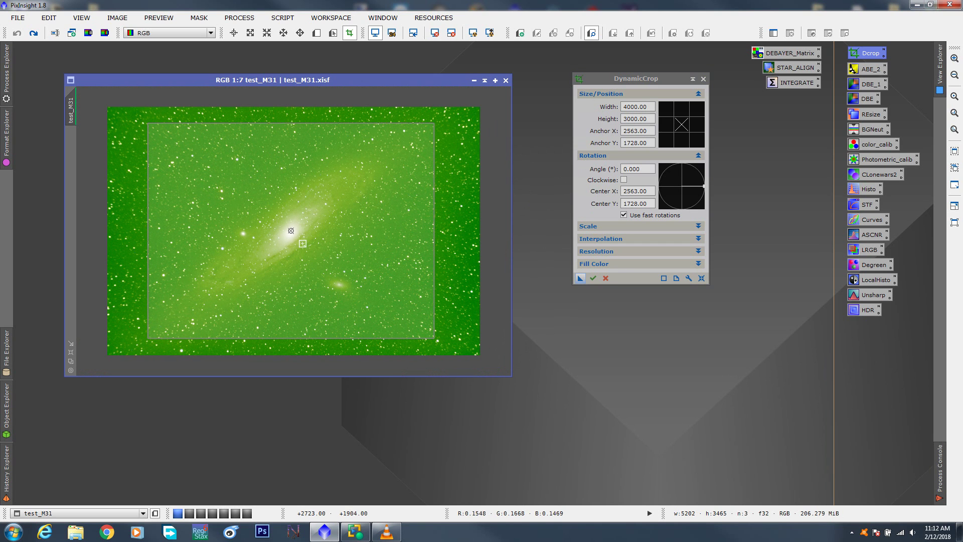
mouse_move(332, 211)
mouse_down()
mouse_move(378, 267)
mouse_move(285, 197)
mouse_move(331, 212)
mouse_up()
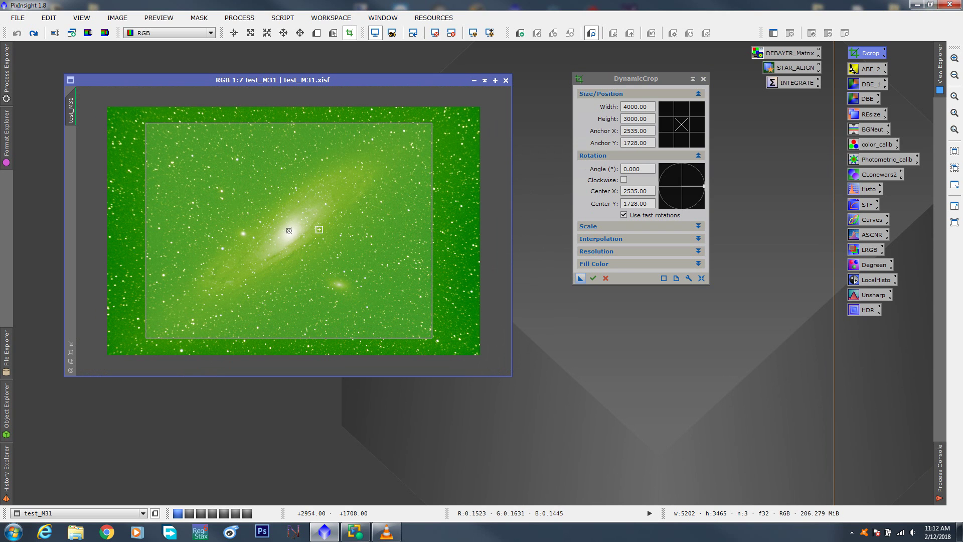
mouse_move(319, 230)
mouse_down()
mouse_move(315, 246)
mouse_move(325, 252)
mouse_move(321, 231)
mouse_up()
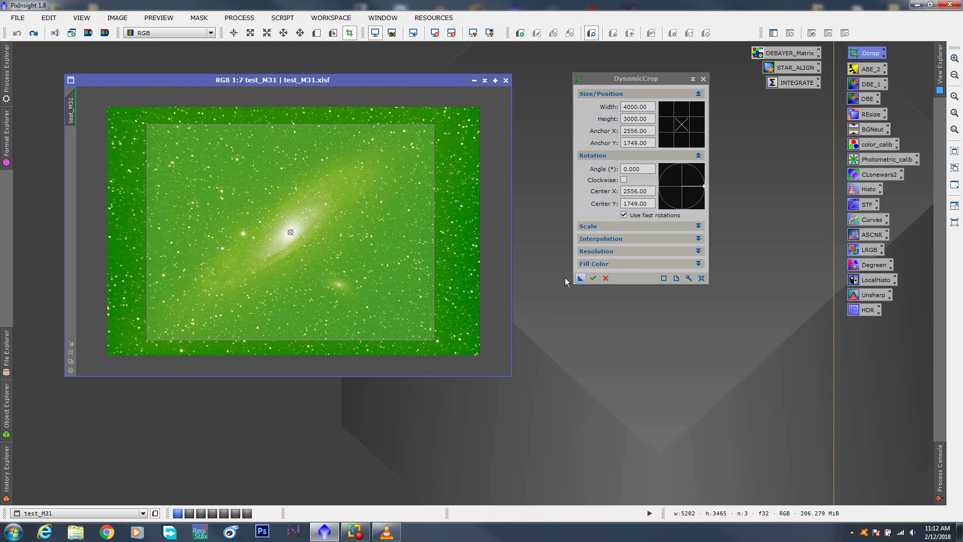
Apply the crop to the M31 image, close DynamicCrop and fit the enlarged image window to the cropped frame.
click(593, 279)
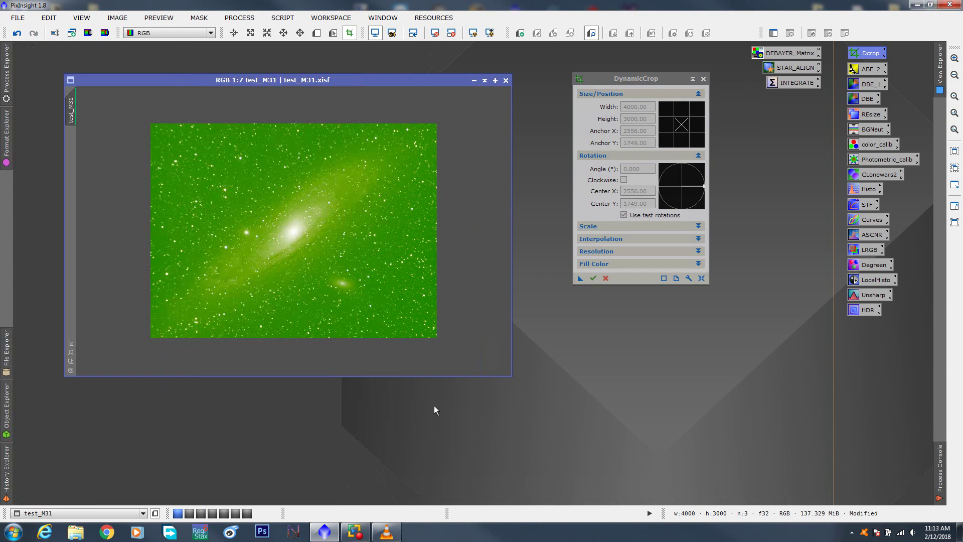
click(72, 362)
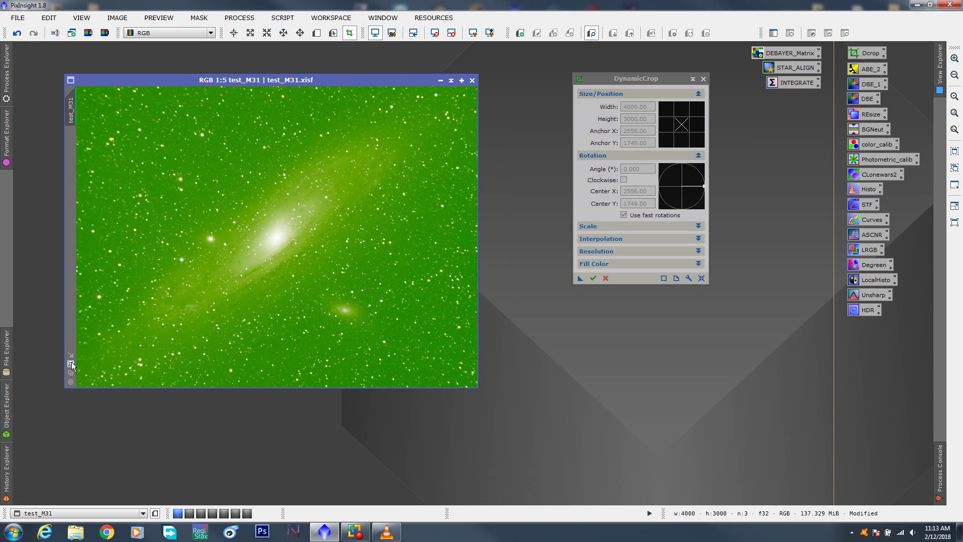
drag(660, 81, 667, 79)
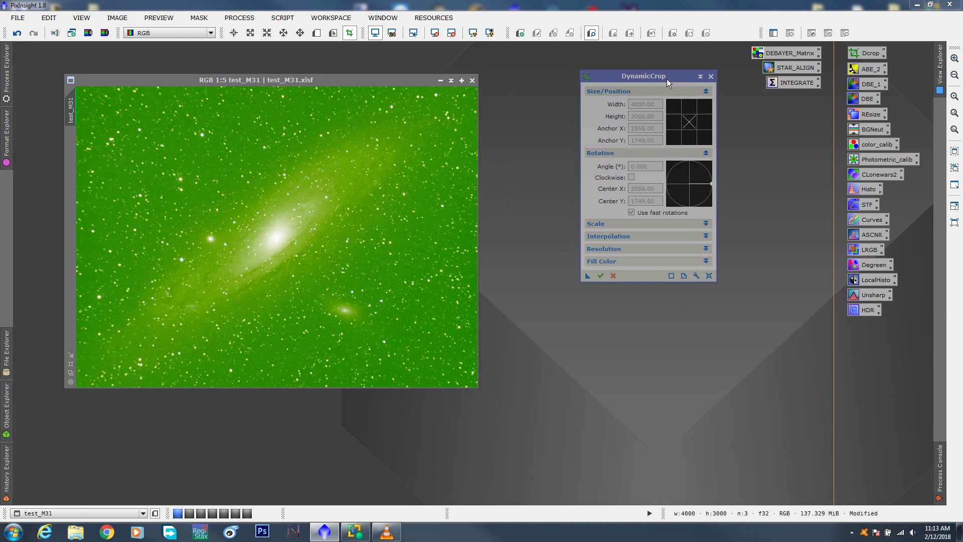
click(711, 77)
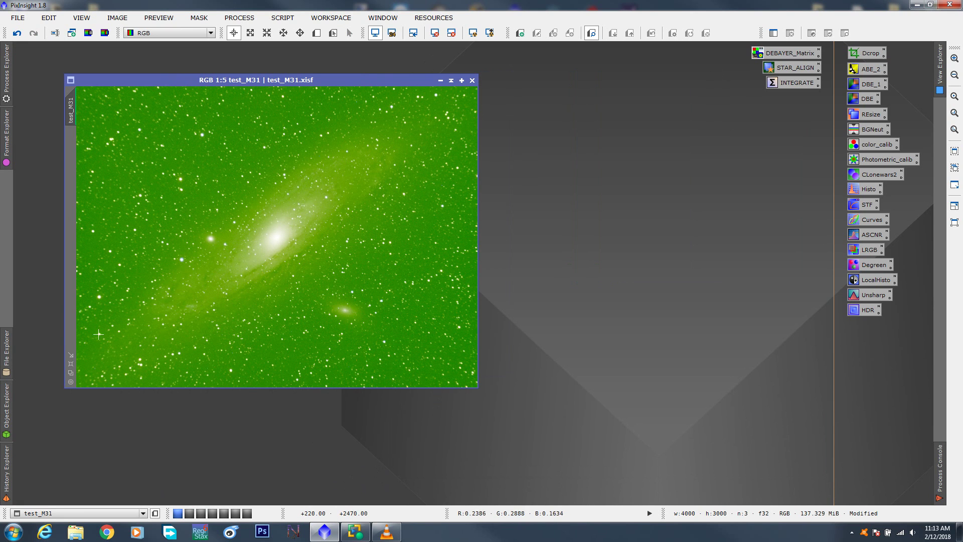
click(71, 364)
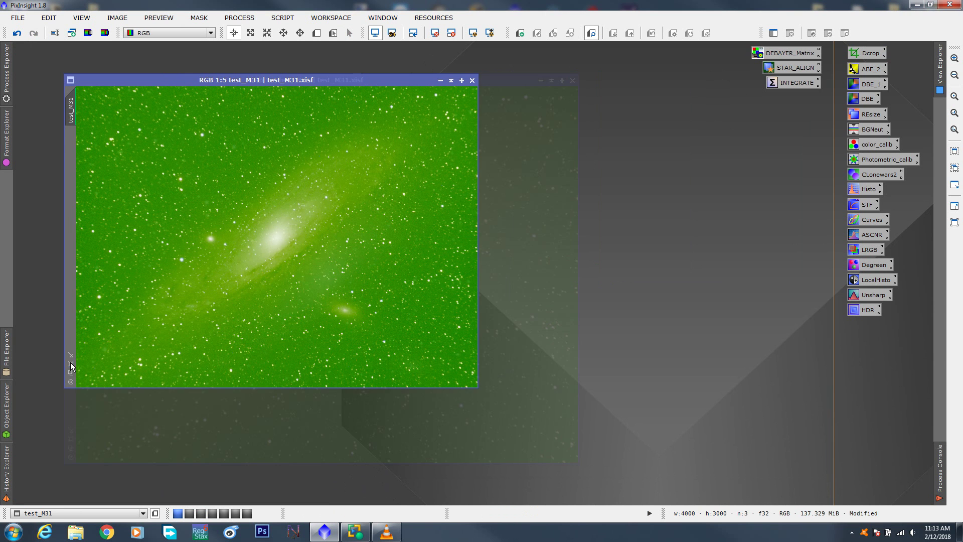
drag(293, 82, 265, 64)
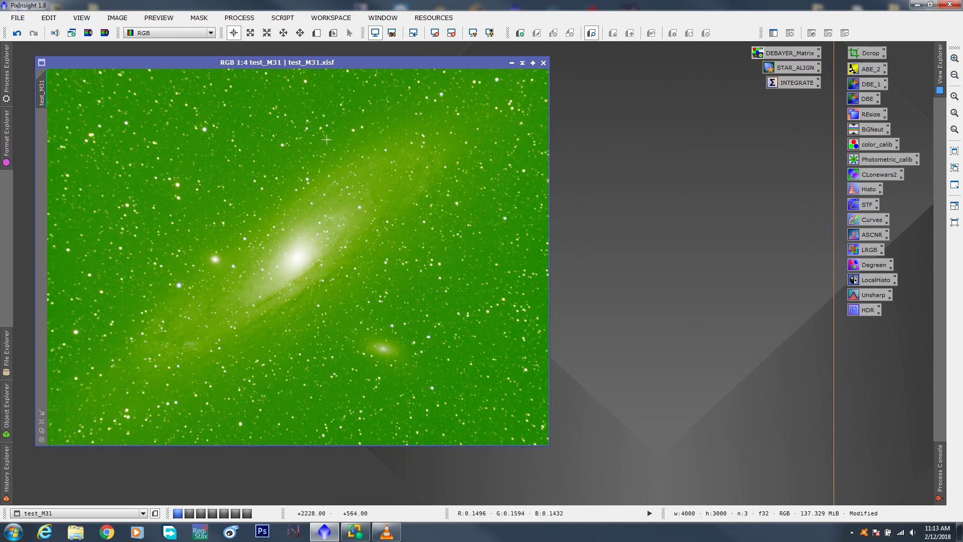
click(7, 97)
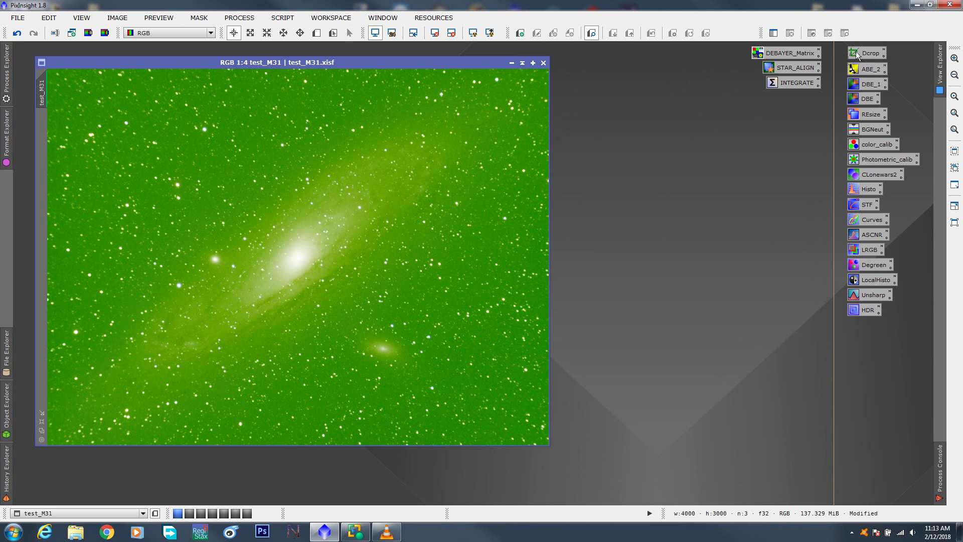
double_click(857, 54)
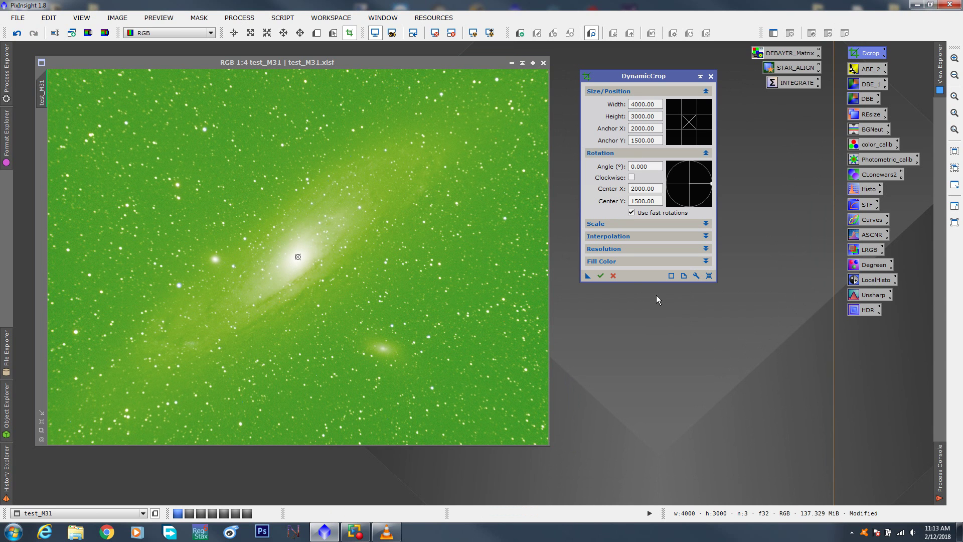
click(711, 76)
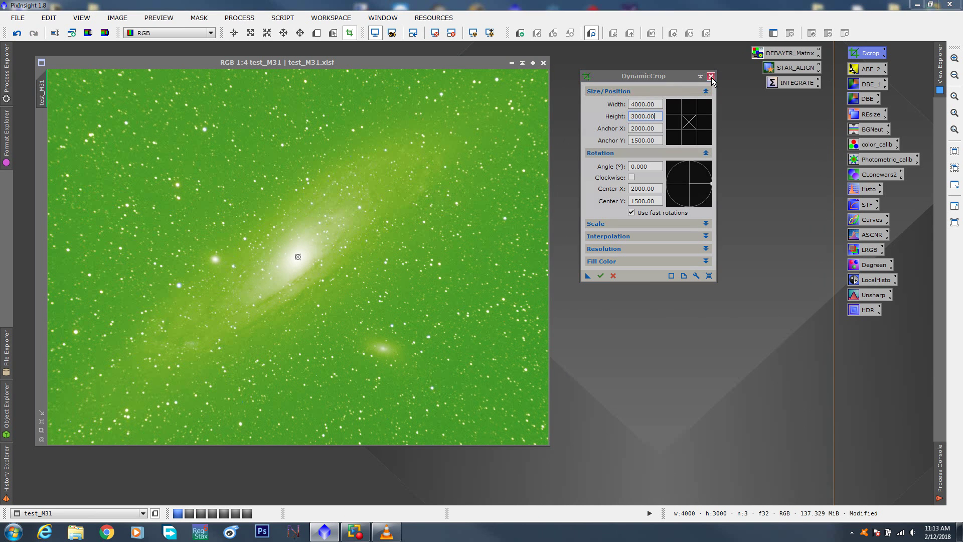
click(461, 280)
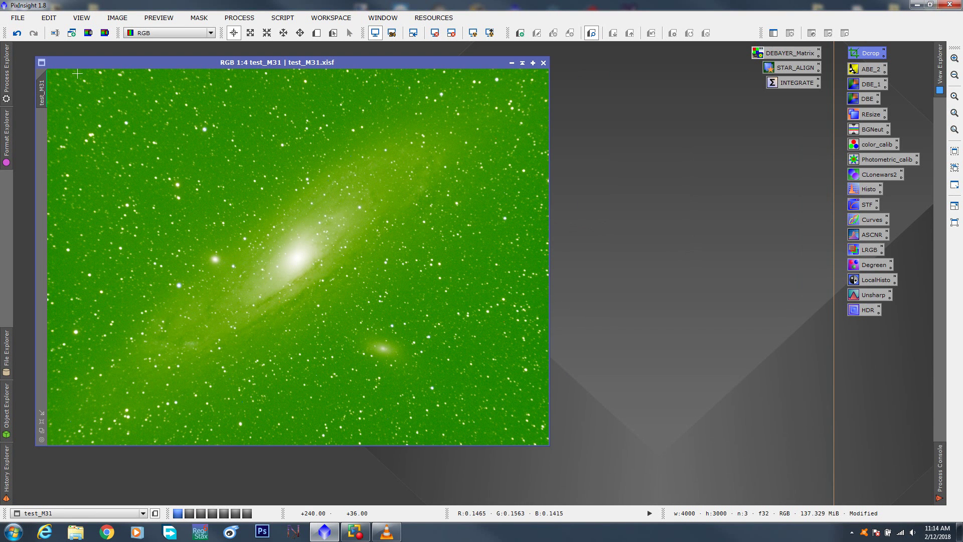
Save the cropped image over test_M31.xisf in the Tmp folder, accepting the 32-bit IEEE 754 floating point XISF options.
click(17, 18)
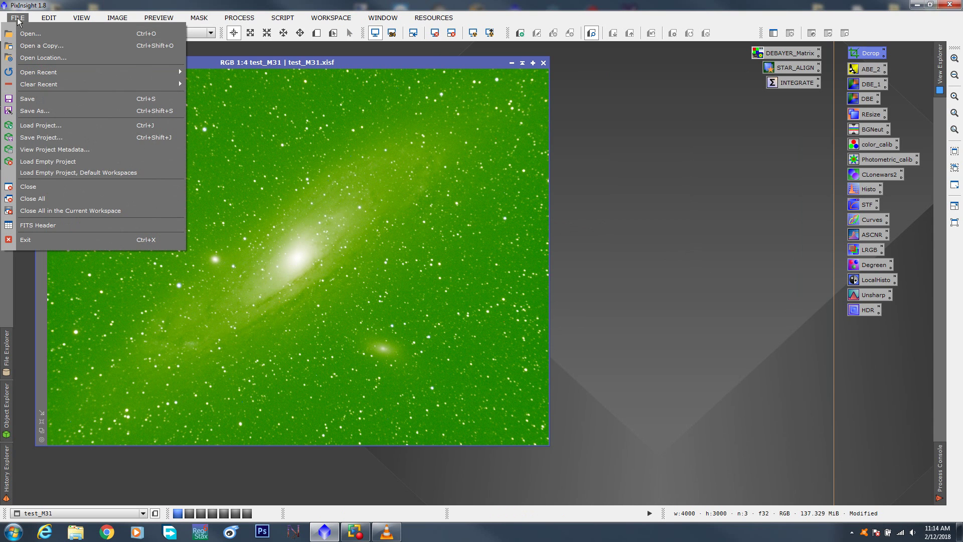
click(40, 110)
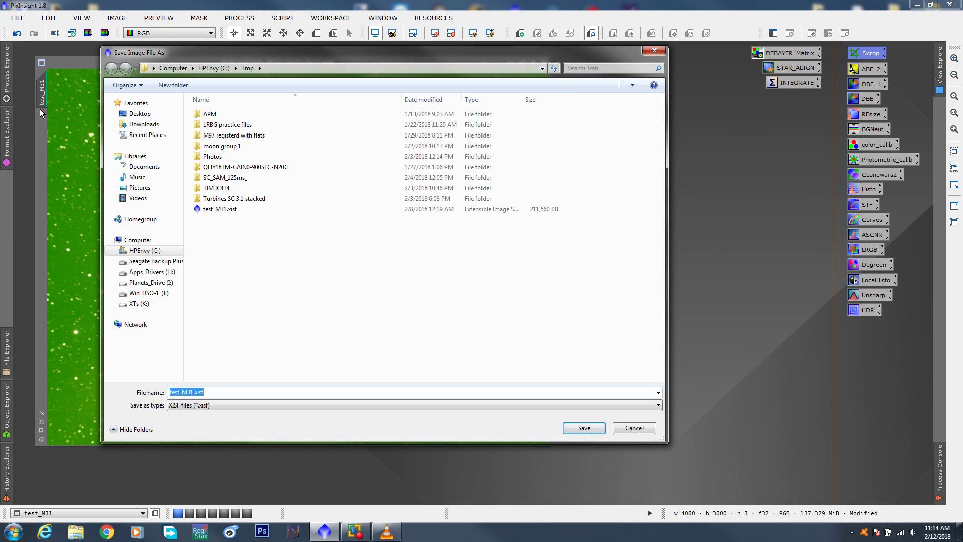
click(214, 210)
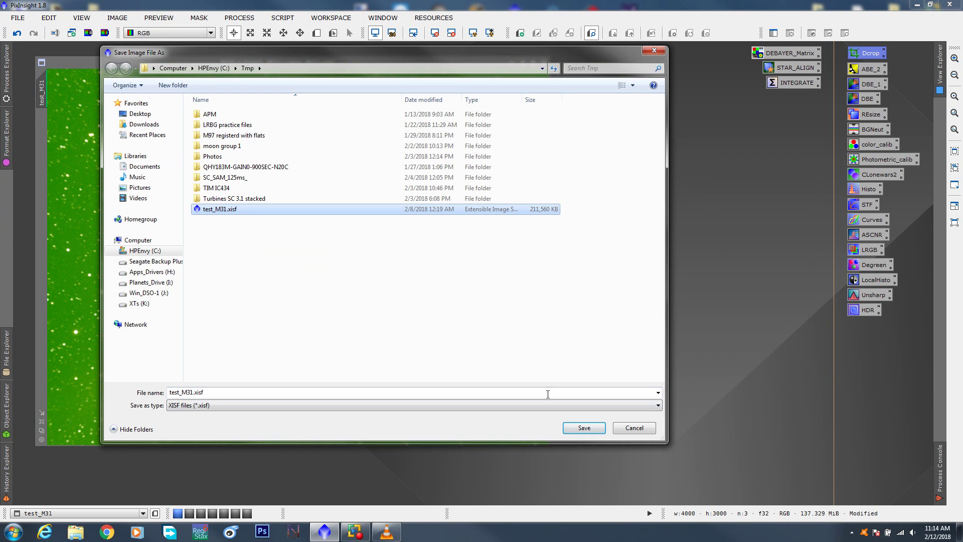
click(585, 429)
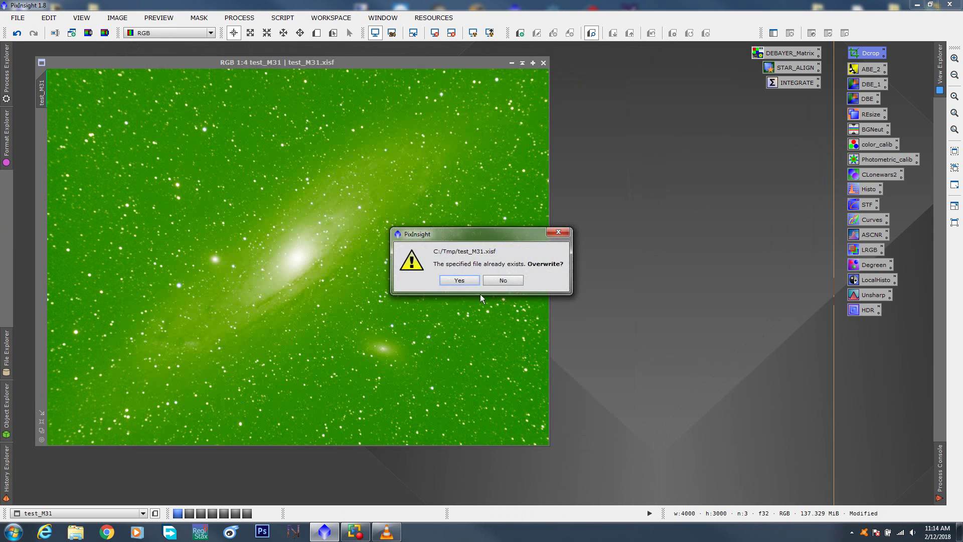
click(459, 280)
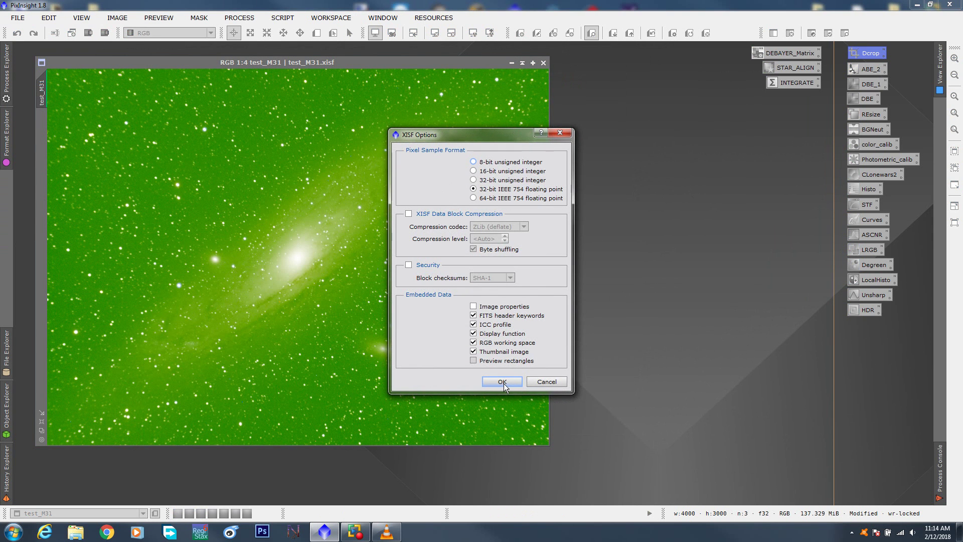
click(503, 382)
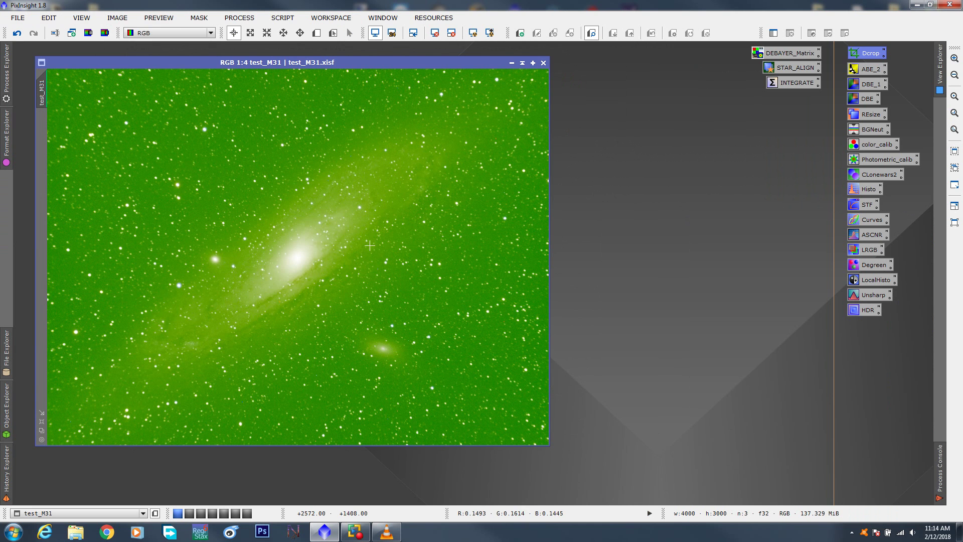
scroll(373, 243, down, 1)
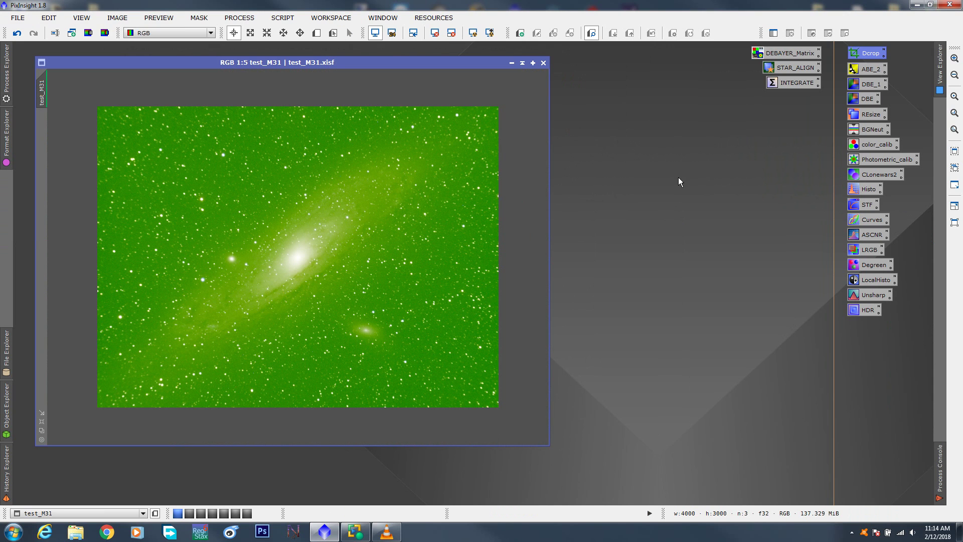
click(663, 159)
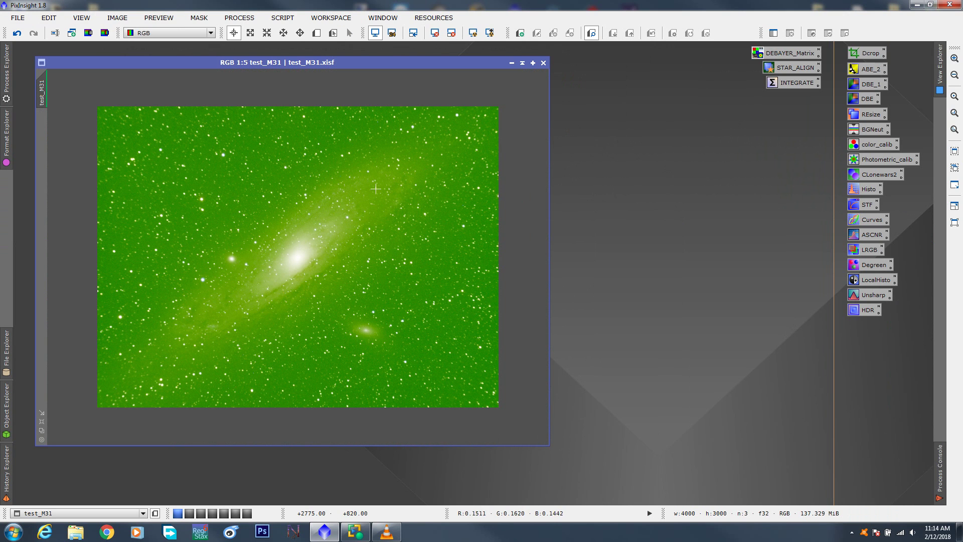
double_click(794, 54)
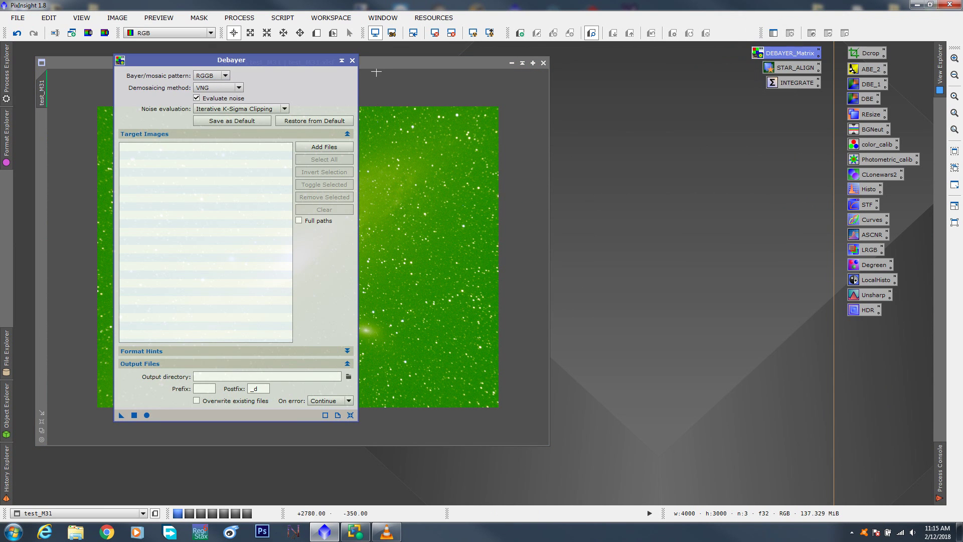
click(353, 62)
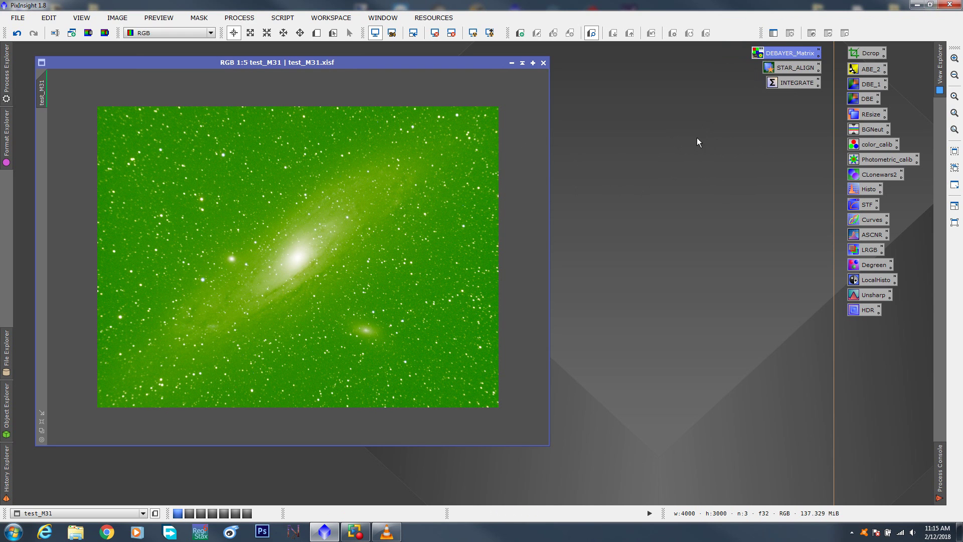
Move the ABE_2 process icon out beside the image and open its AutomaticBackgroundExtractor settings clear of the image.
drag(864, 70, 622, 63)
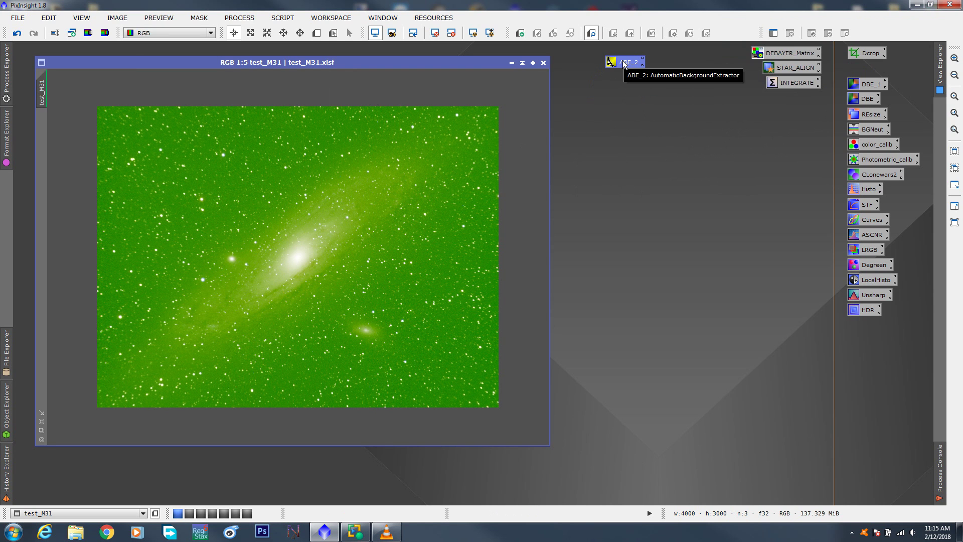
double_click(625, 62)
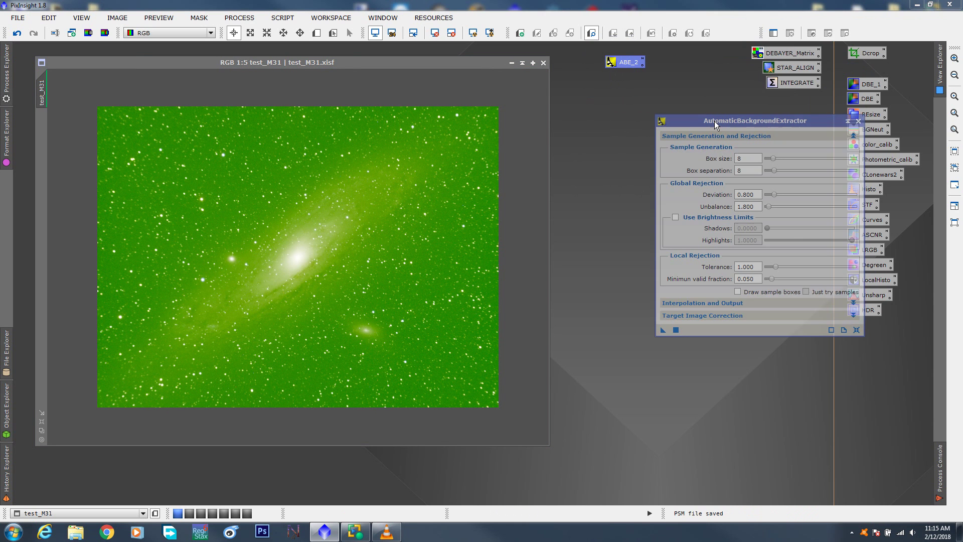
drag(714, 123, 621, 84)
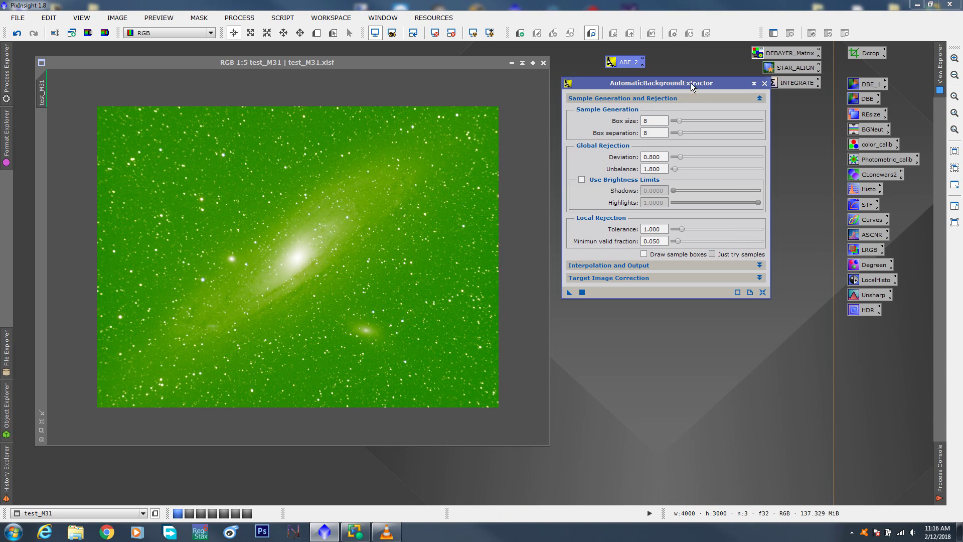
drag(690, 83, 713, 107)
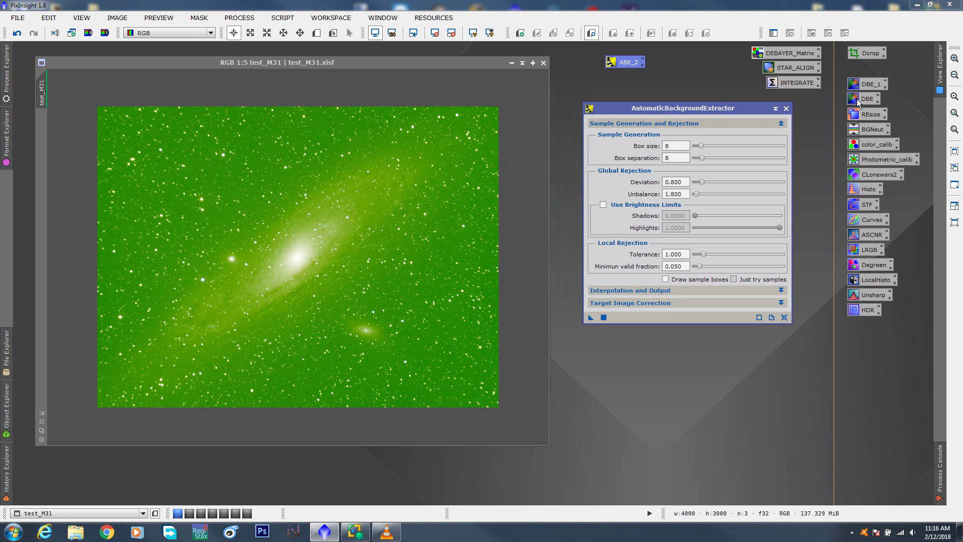
drag(714, 107, 704, 104)
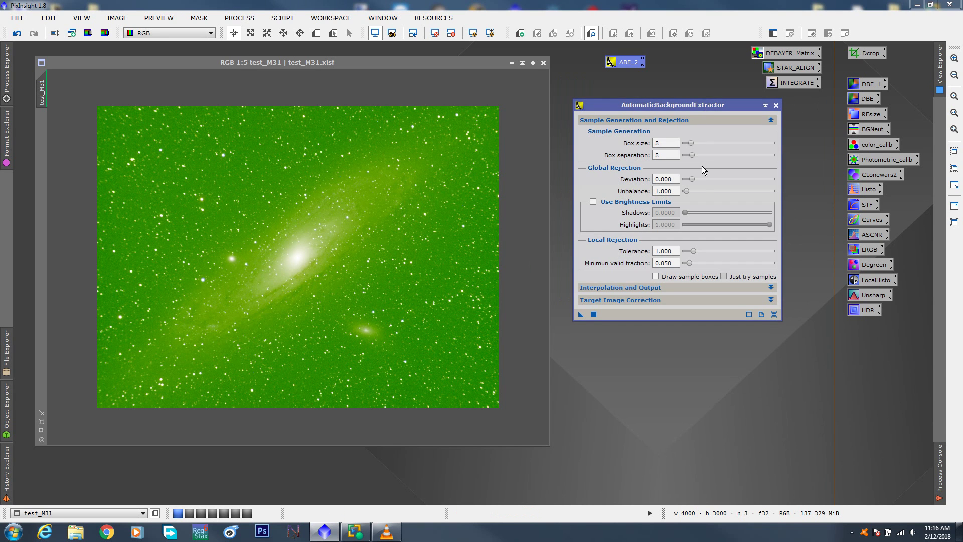
Set the AutomaticBackgroundExtractor's target image correction to Division and run it on the test_M31 image.
mouse_move(692, 185)
click(771, 300)
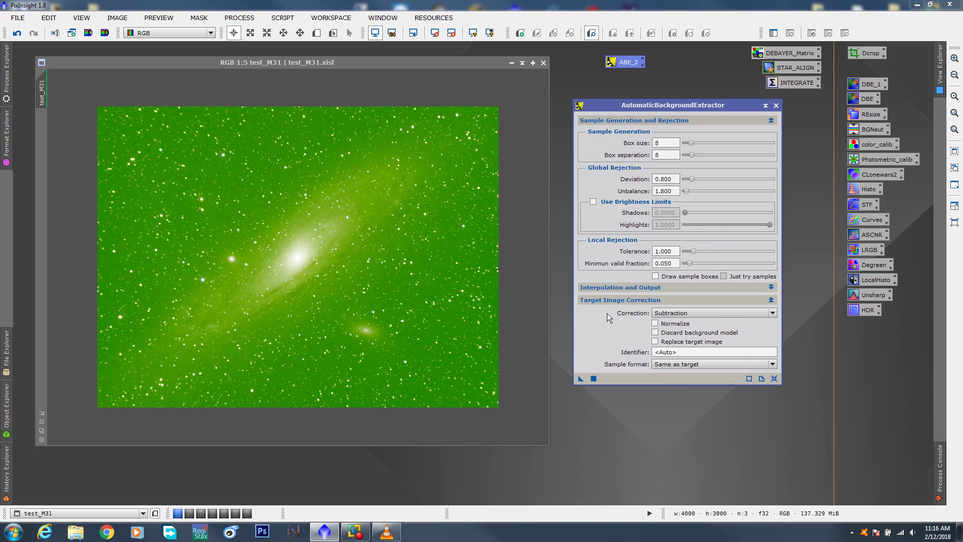
mouse_move(607, 313)
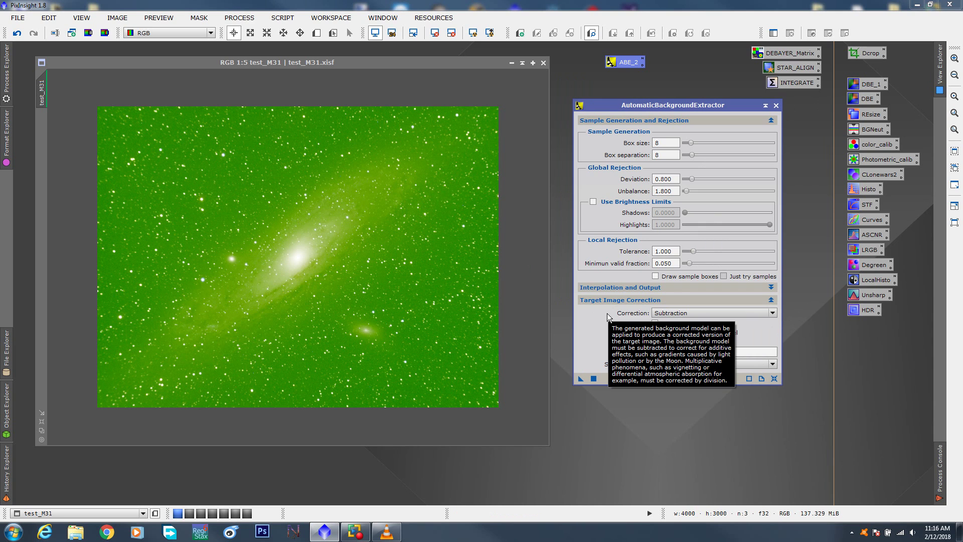
click(771, 314)
click(668, 337)
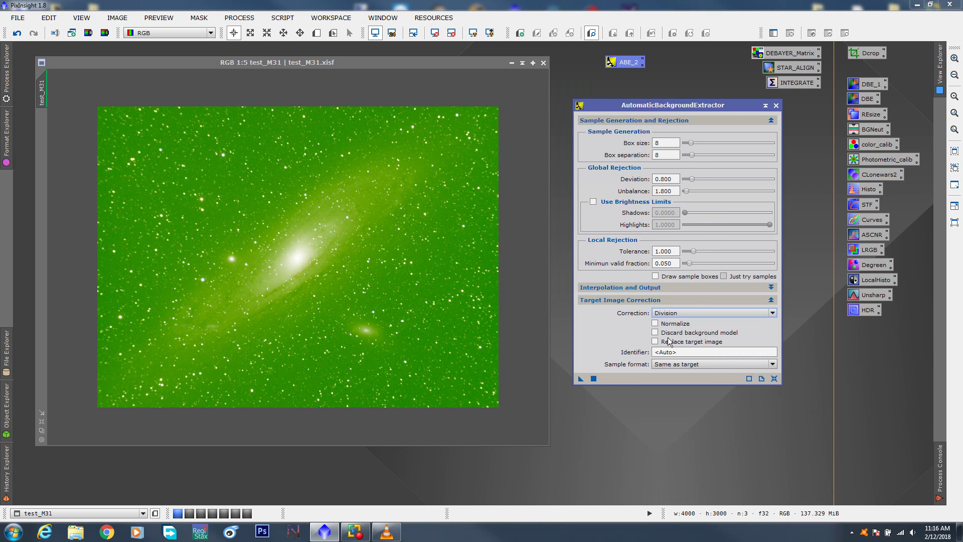
drag(677, 103, 684, 50)
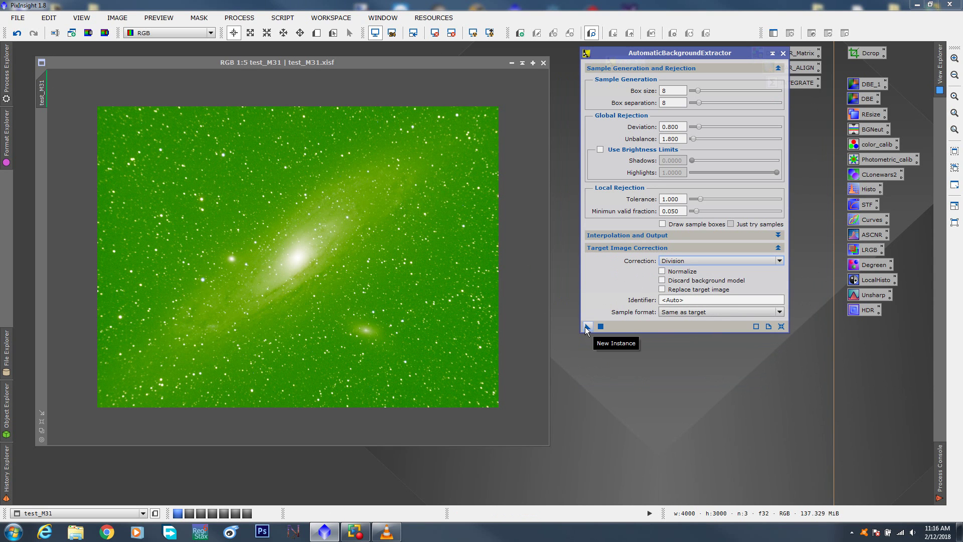
drag(587, 326, 329, 261)
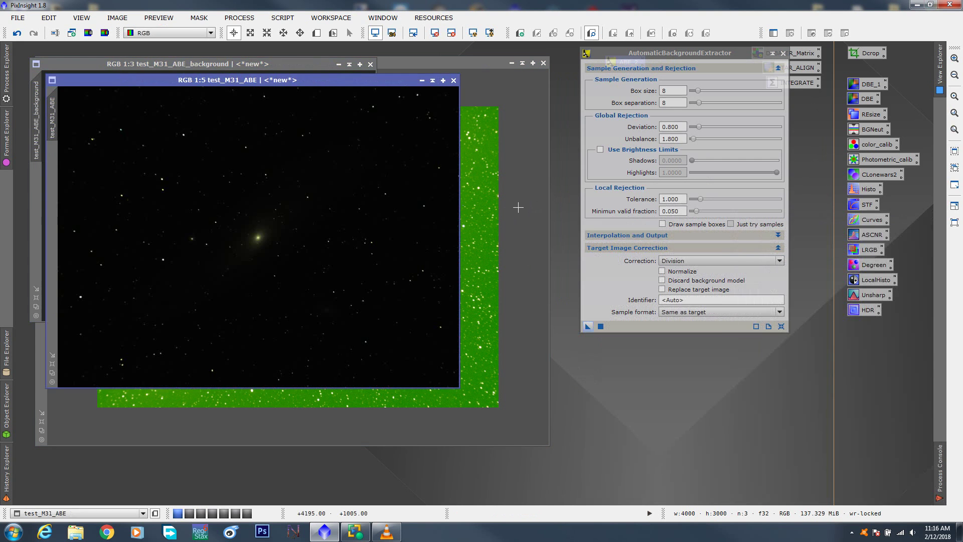
Rearrange the test_M31_ABE and test_M31_ABE_background windows, with the background model in front.
drag(323, 81, 394, 126)
click(295, 65)
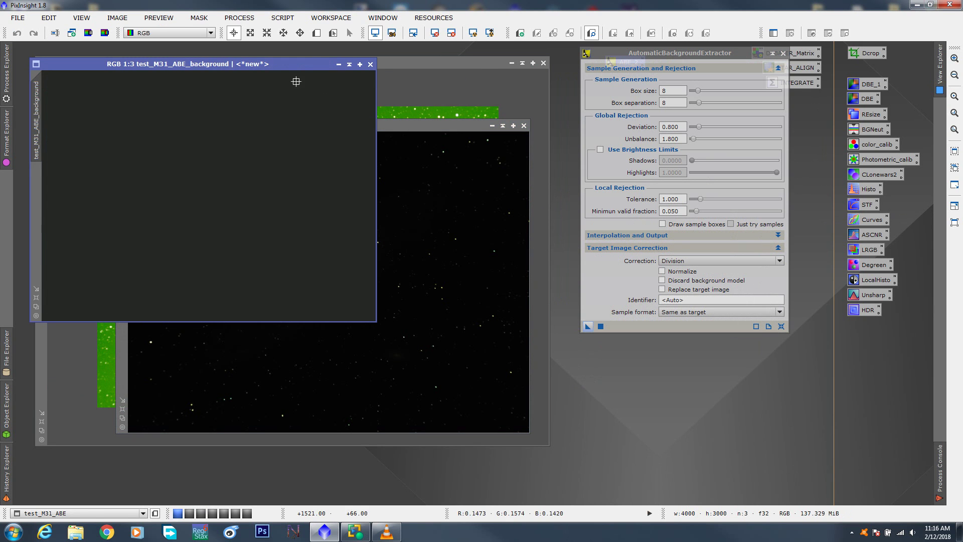
drag(294, 66, 409, 86)
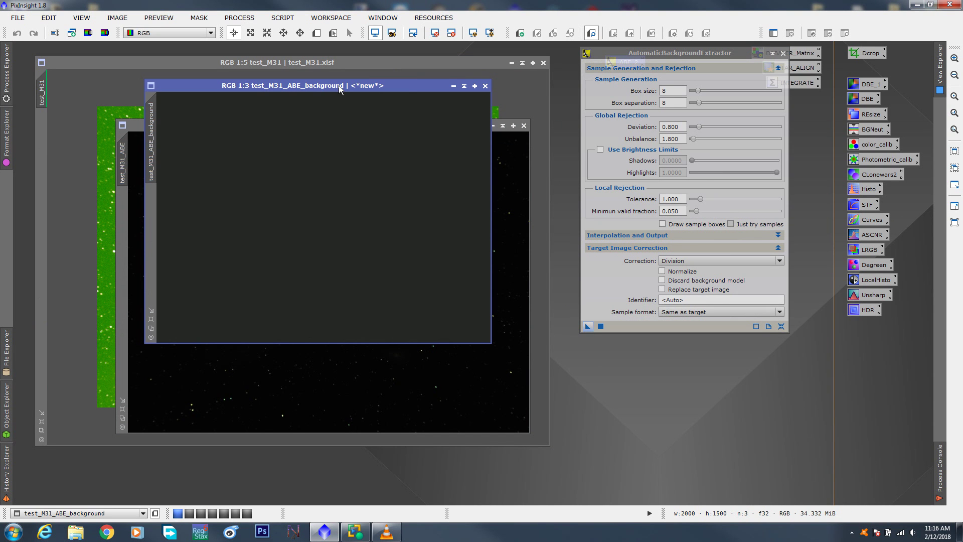
Auto-stretch the test_M31_ABE_background image with ScreenTransferFunction, keeping the RGB channels linked.
double_click(867, 204)
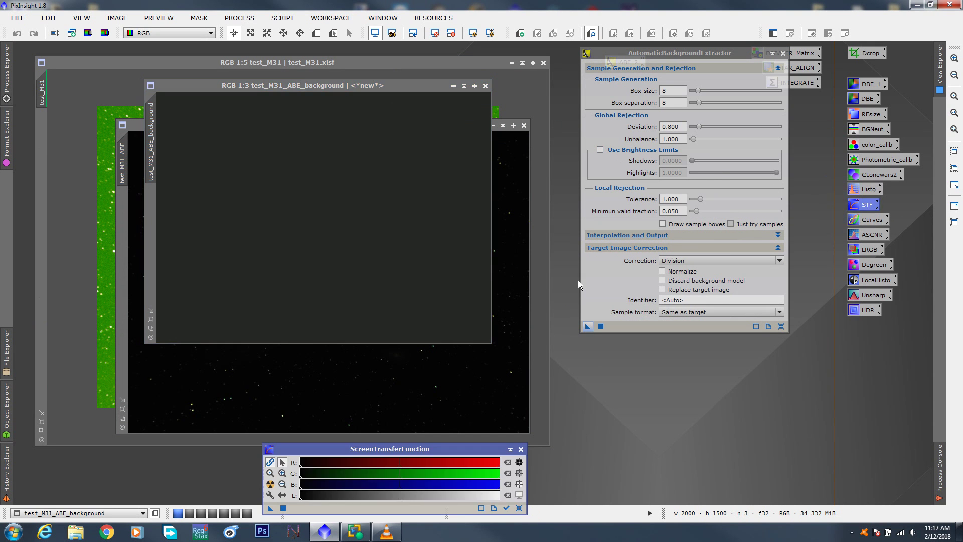
drag(408, 452, 677, 147)
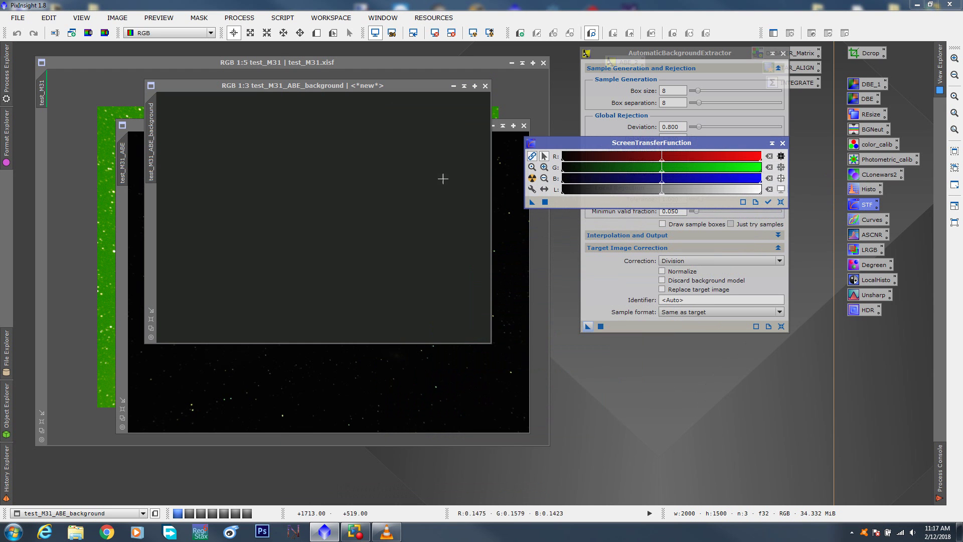
click(533, 178)
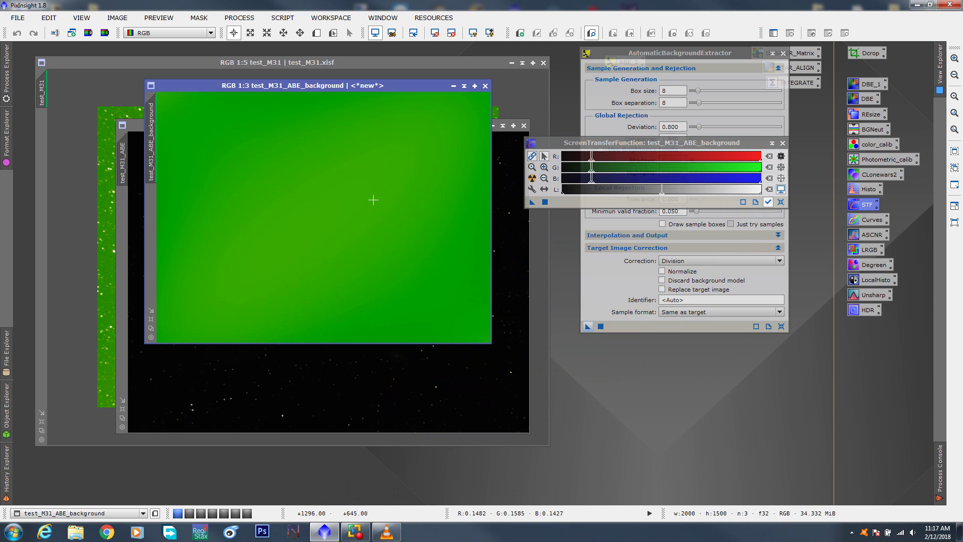
Close the test_M31_ABE_background image and auto-stretch the test_M31_ABE image with ScreenTransferFunction, keeping the RGB channels linked.
click(486, 88)
drag(438, 125, 412, 105)
drag(604, 141, 648, 383)
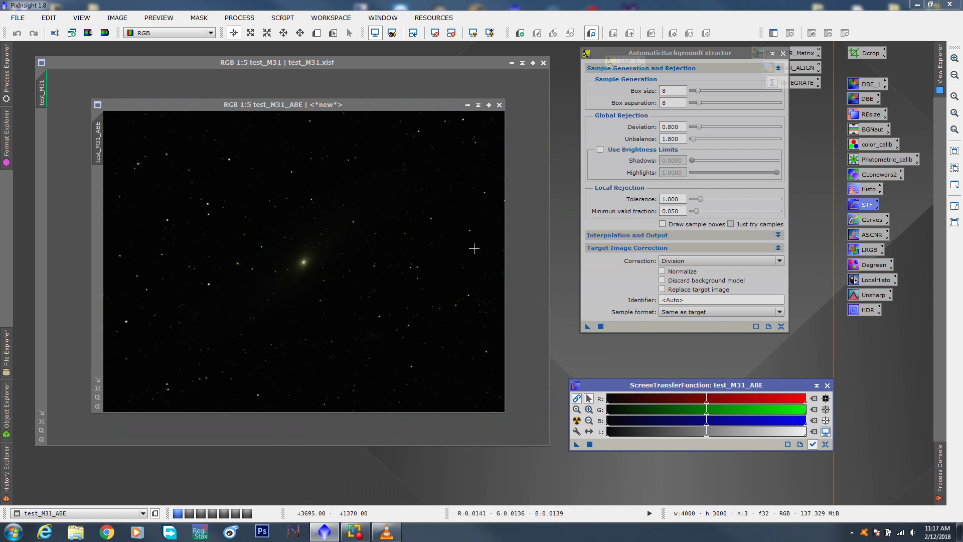
click(576, 420)
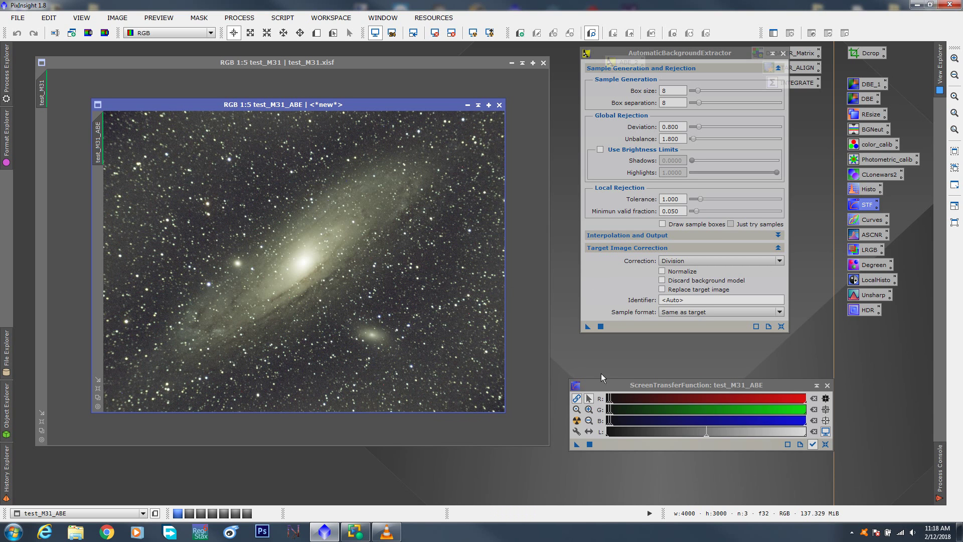
Compare the test_M31_ABE image with and without its screen stretch by toggling the ScreenTransferFunction display.
drag(608, 389, 206, 82)
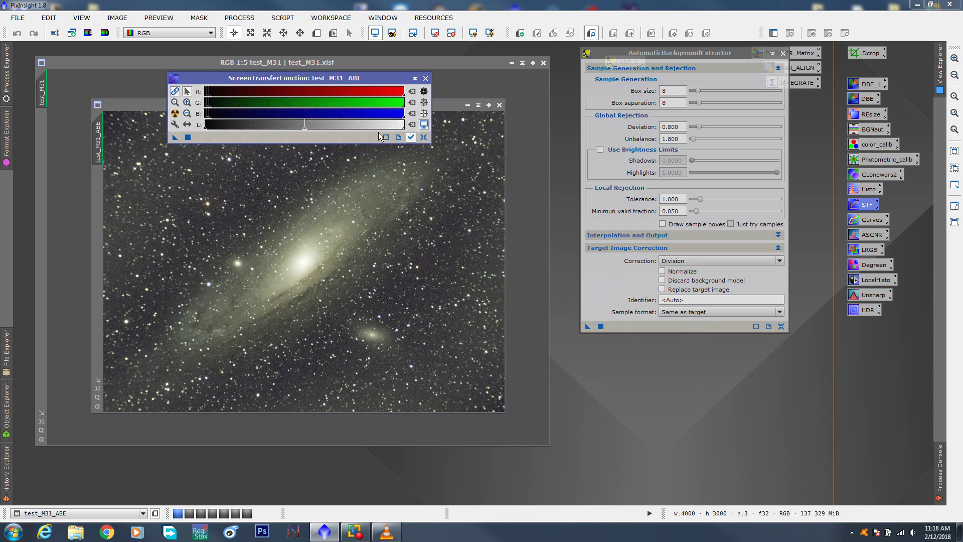
click(424, 125)
click(424, 125)
click(424, 125)
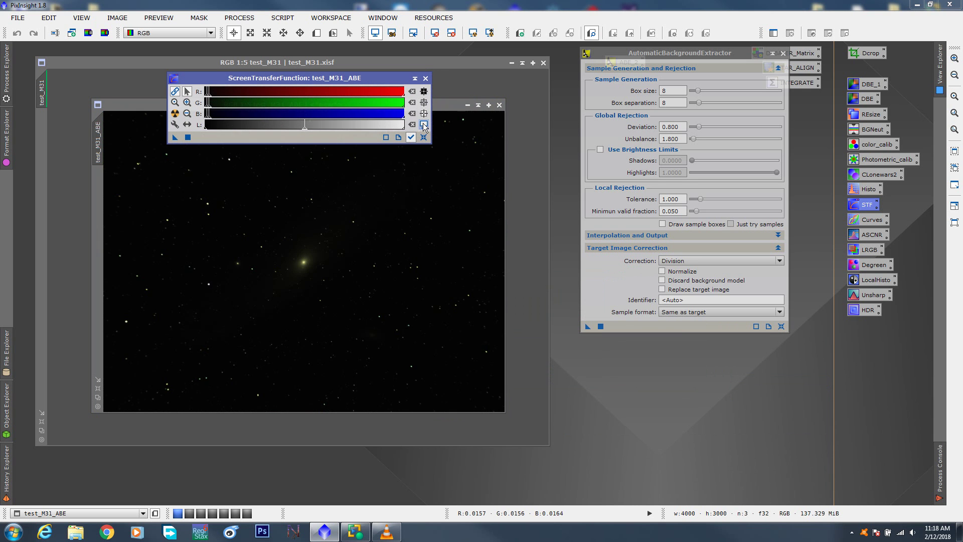
click(424, 125)
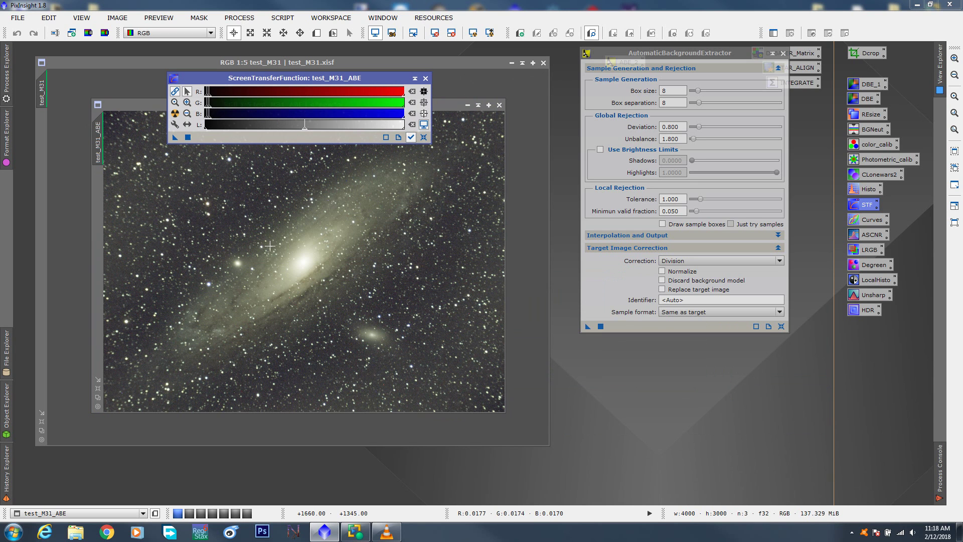
Reset the screen stretch on test_M31_ABE and close that division-corrected image, with the ScreenTransferFunction window placed clear of it.
drag(337, 75, 362, 120)
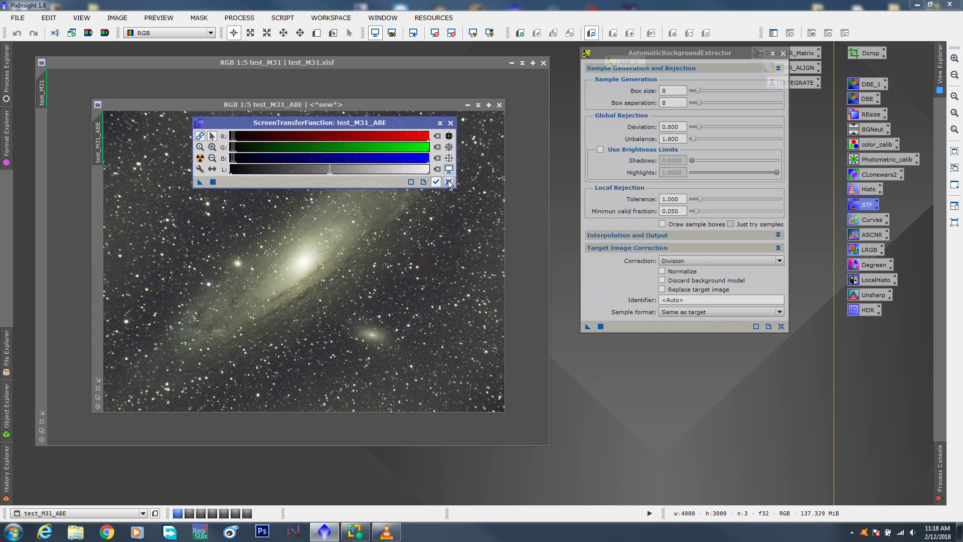
click(449, 182)
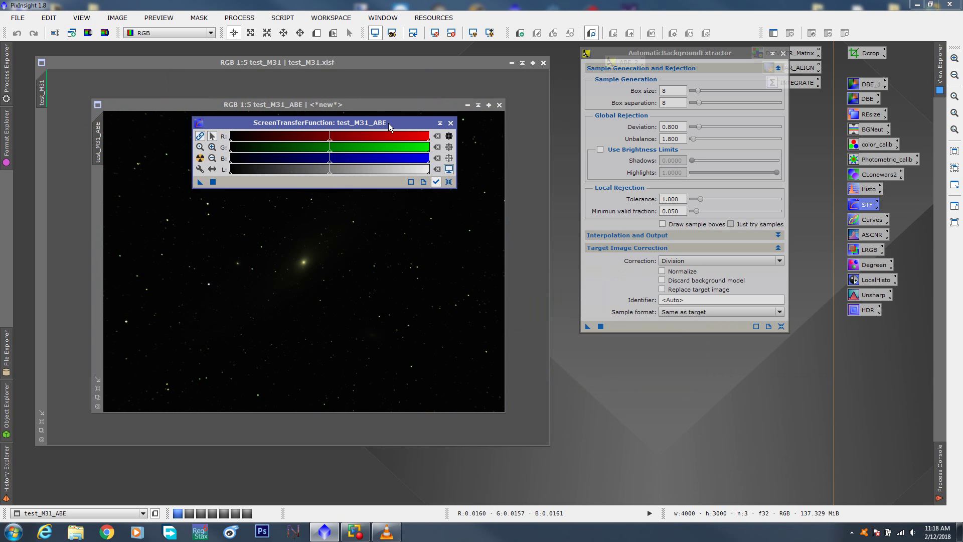
drag(387, 123, 795, 399)
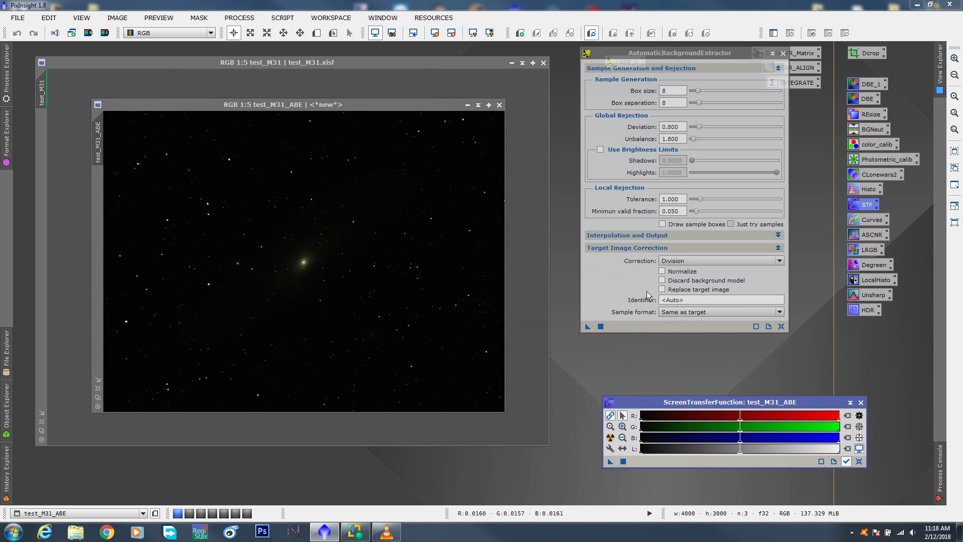
click(499, 105)
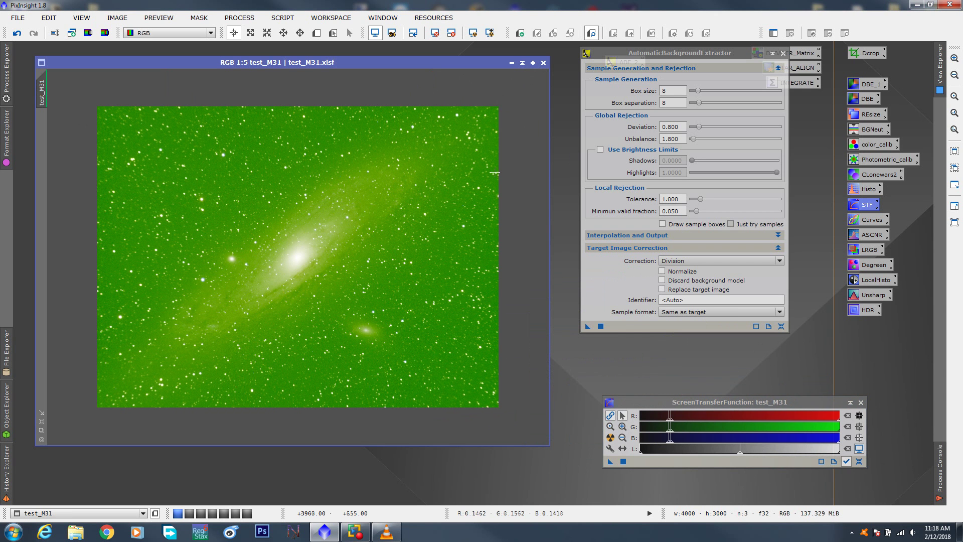
Set the AutomaticBackgroundExtractor's target image correction to Subtraction and run it on the test_M31 image.
click(697, 259)
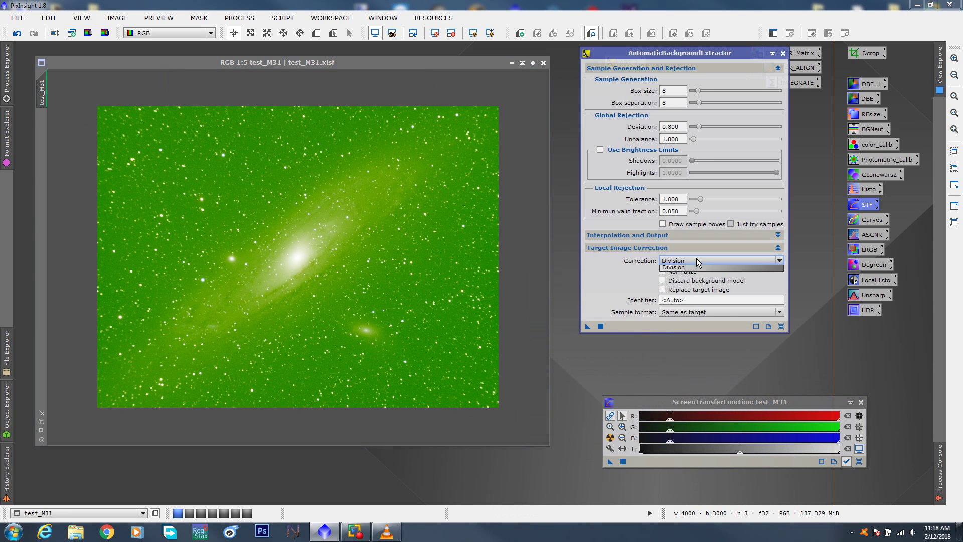
click(678, 278)
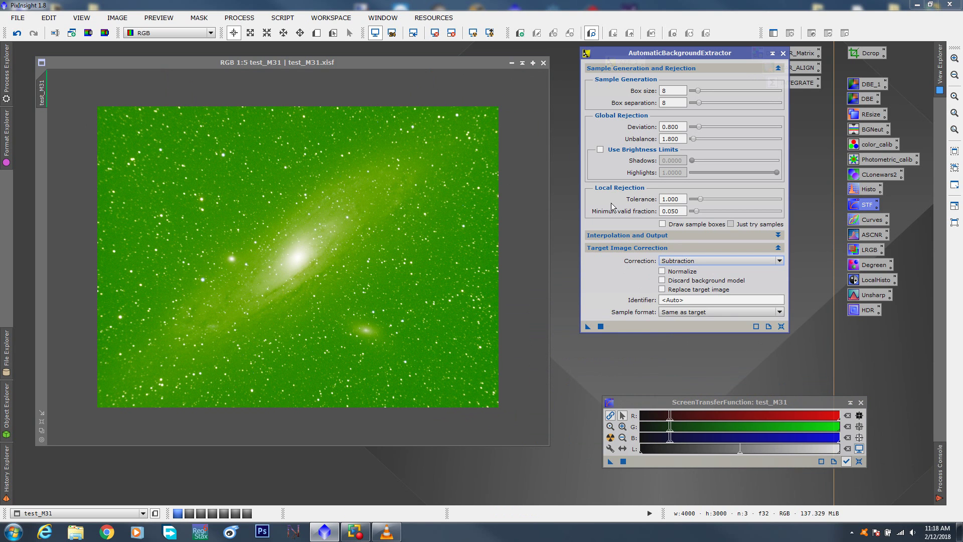
drag(586, 327, 338, 240)
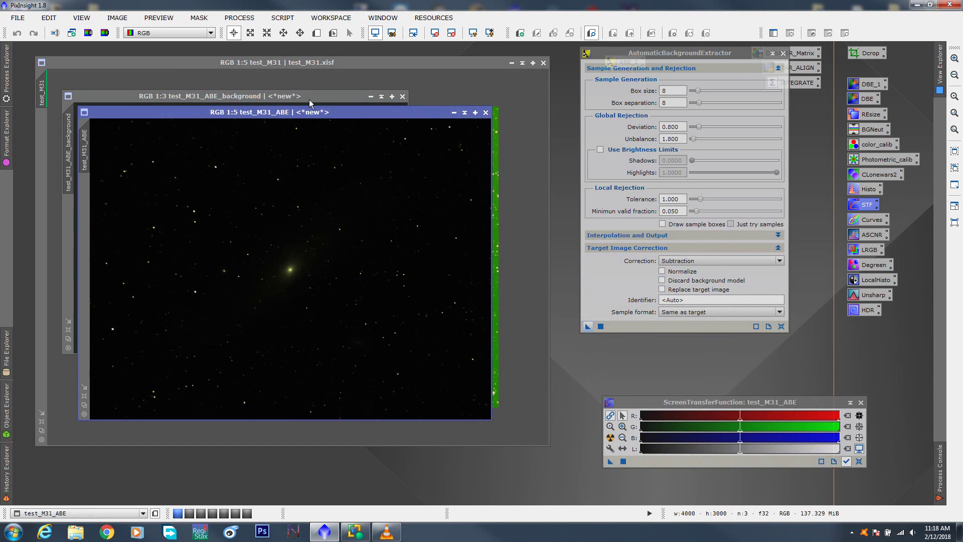
Bring the subtraction run's test_M31_ABE_background model to the front, auto-stretch it for inspection and close it.
click(298, 99)
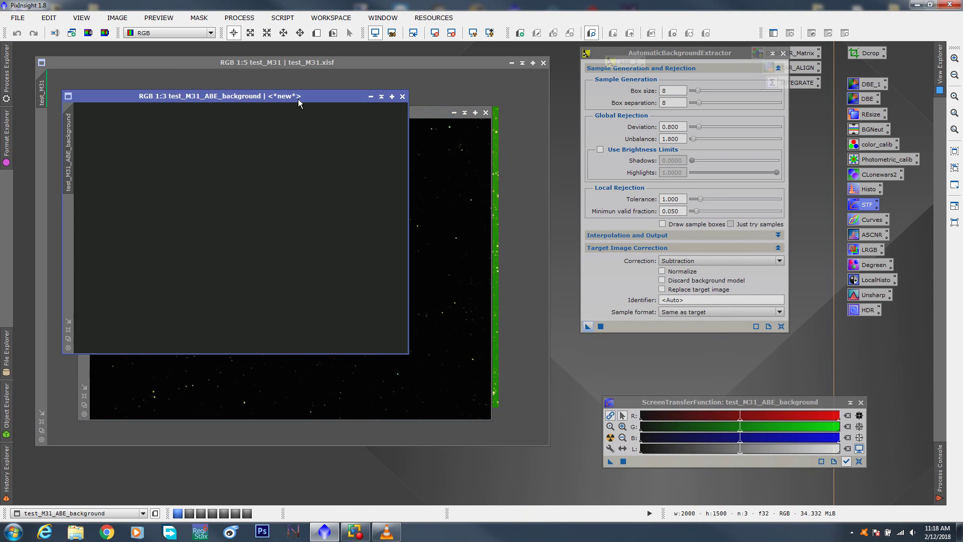
drag(298, 99, 350, 127)
click(610, 438)
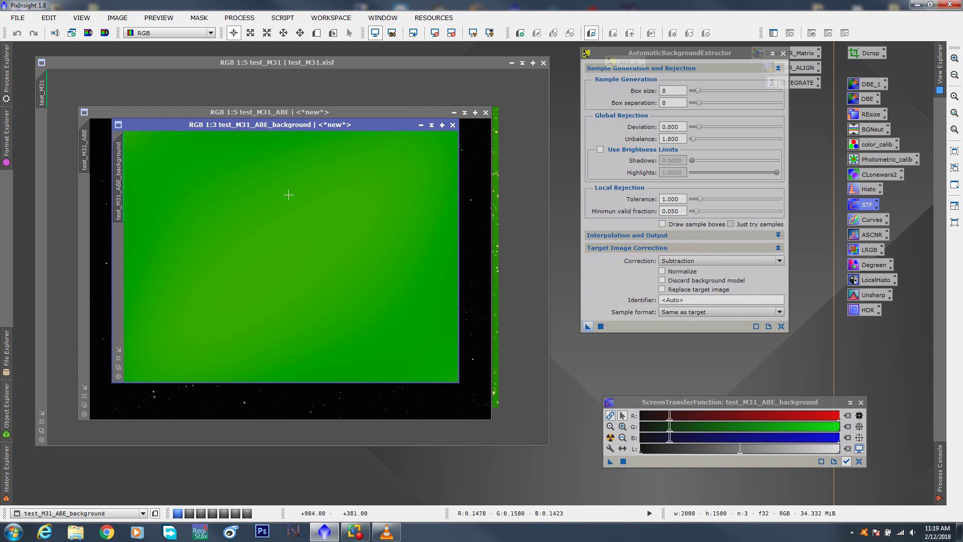
click(453, 125)
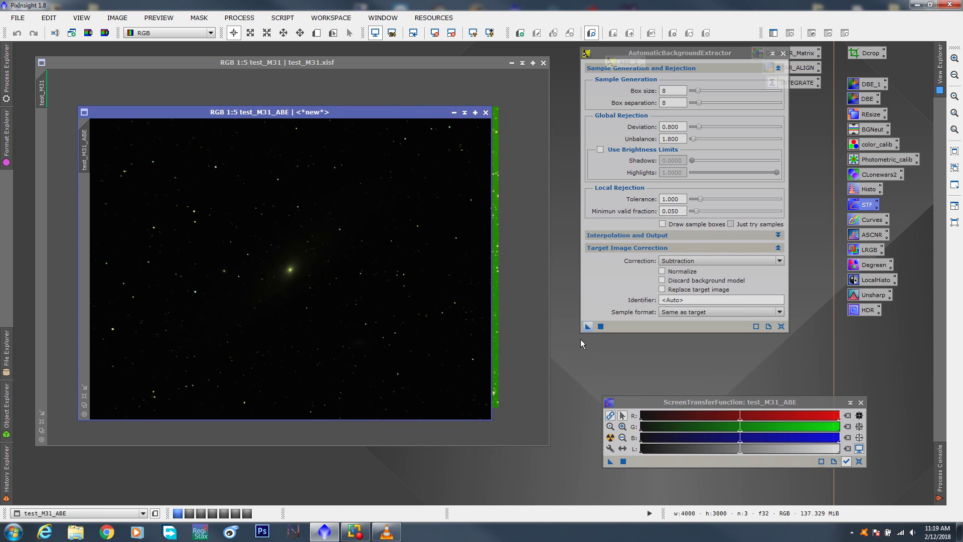
Auto-stretch the subtraction-corrected test_M31_ABE image and move the ScreenTransferFunction window clear of the image and extractor settings.
drag(630, 402, 527, 215)
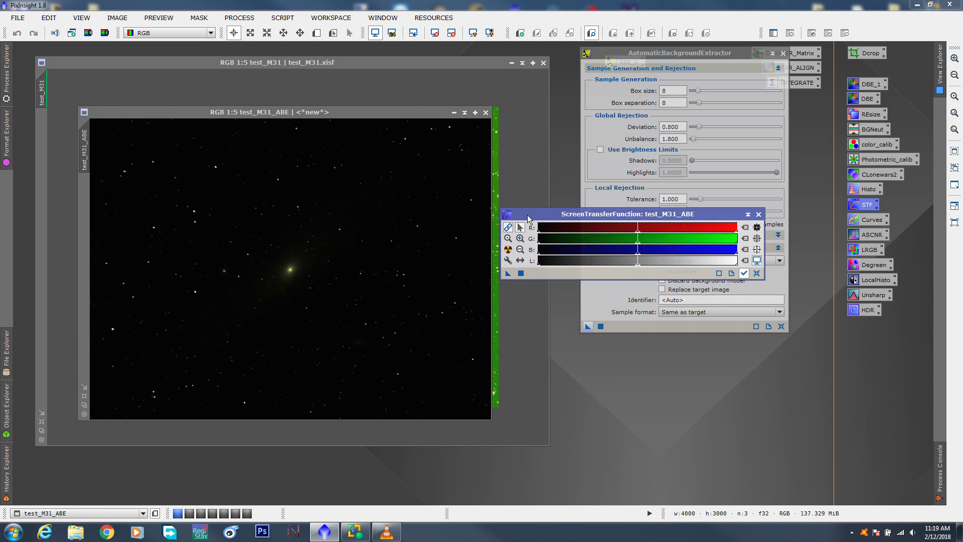
click(508, 251)
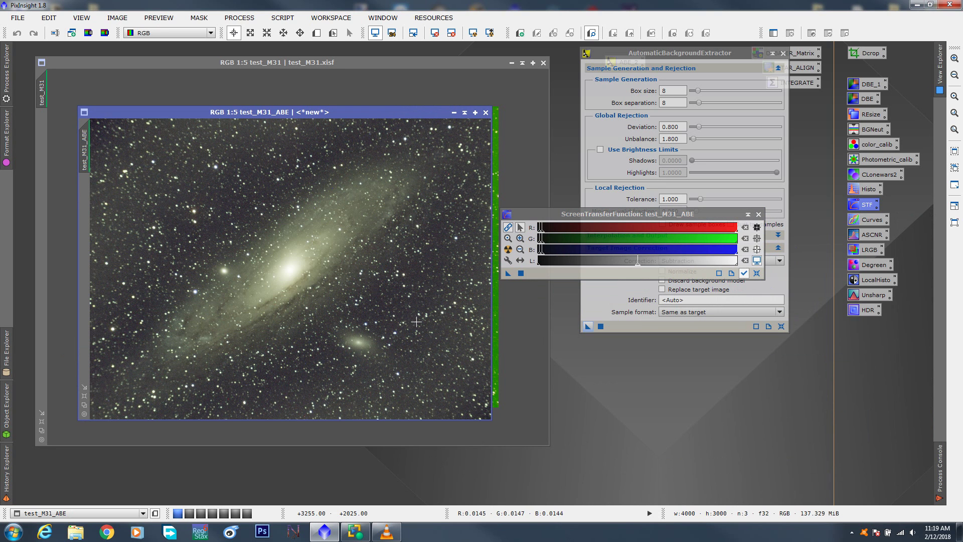
drag(616, 213, 674, 360)
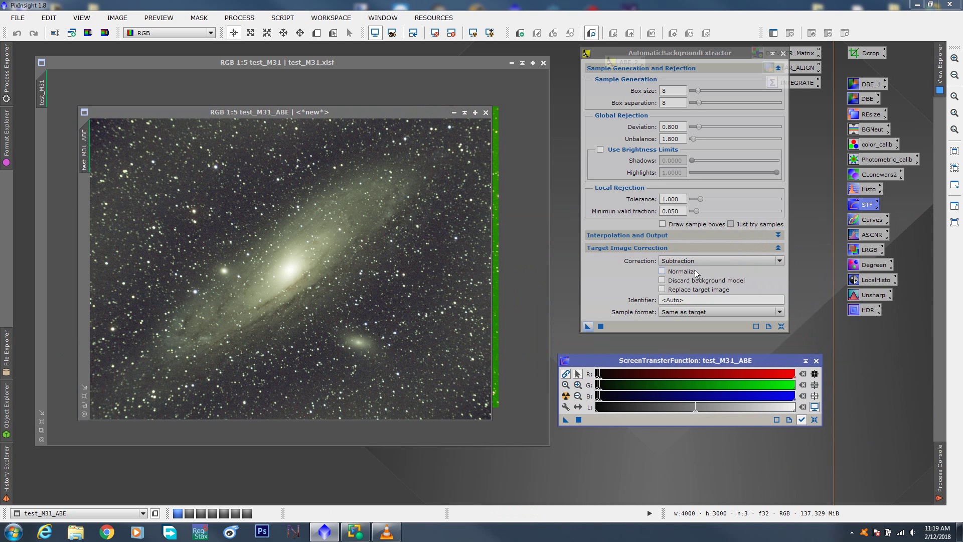
Keep Subtraction as the target image correction and close the AutomaticBackgroundExtractor window.
click(706, 259)
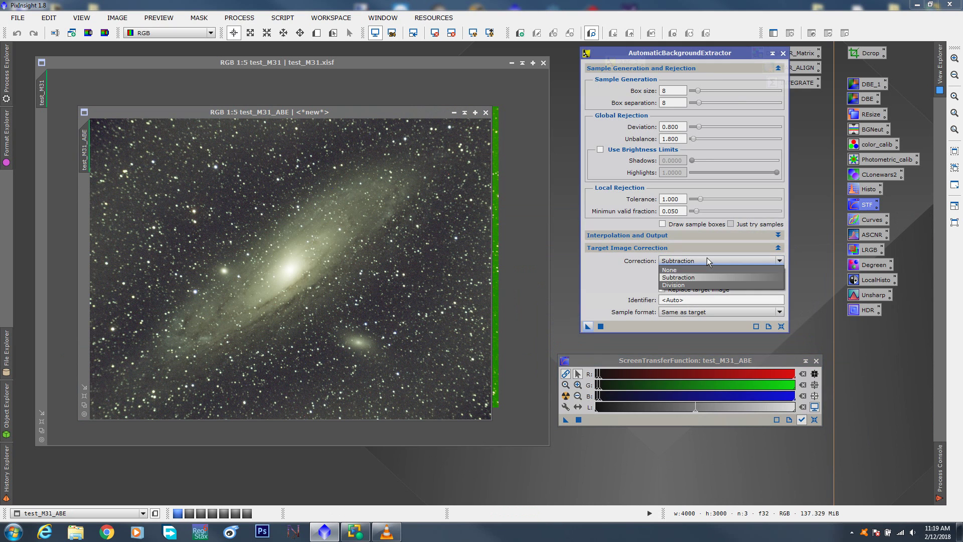
click(694, 278)
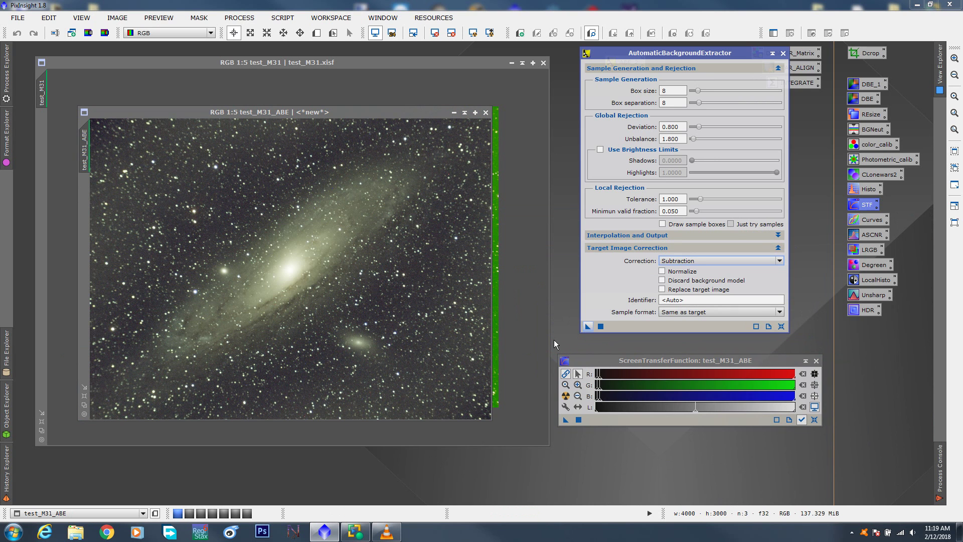
drag(616, 362, 620, 368)
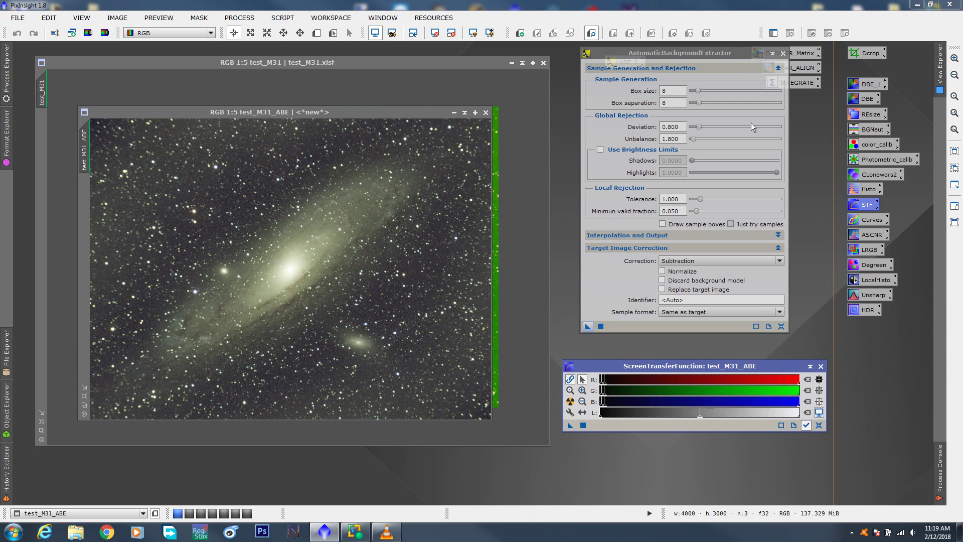
drag(751, 59, 721, 67)
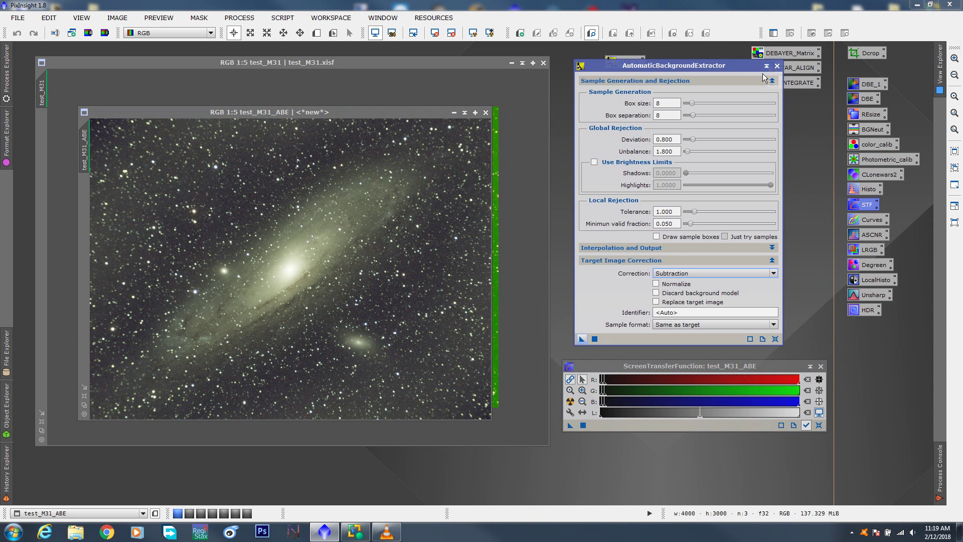
click(778, 66)
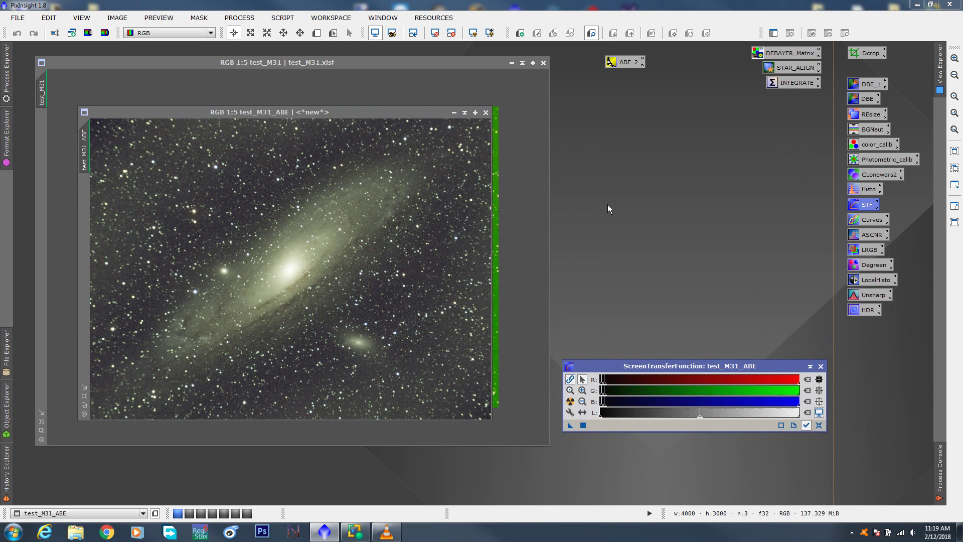
Compare test_M31_ABE with the original test_M31 image, close the original and reposition the corrected image in the workspace.
drag(658, 367, 754, 432)
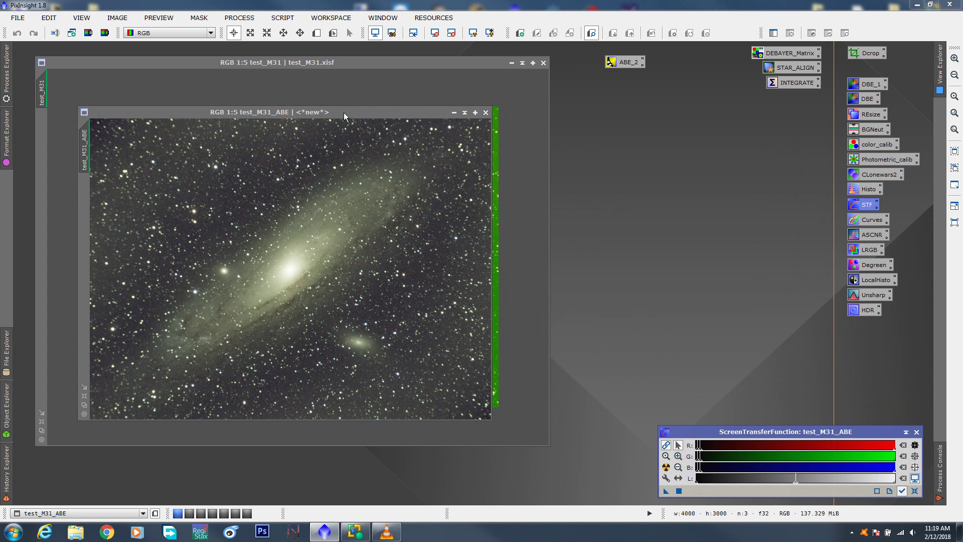
drag(338, 114, 417, 149)
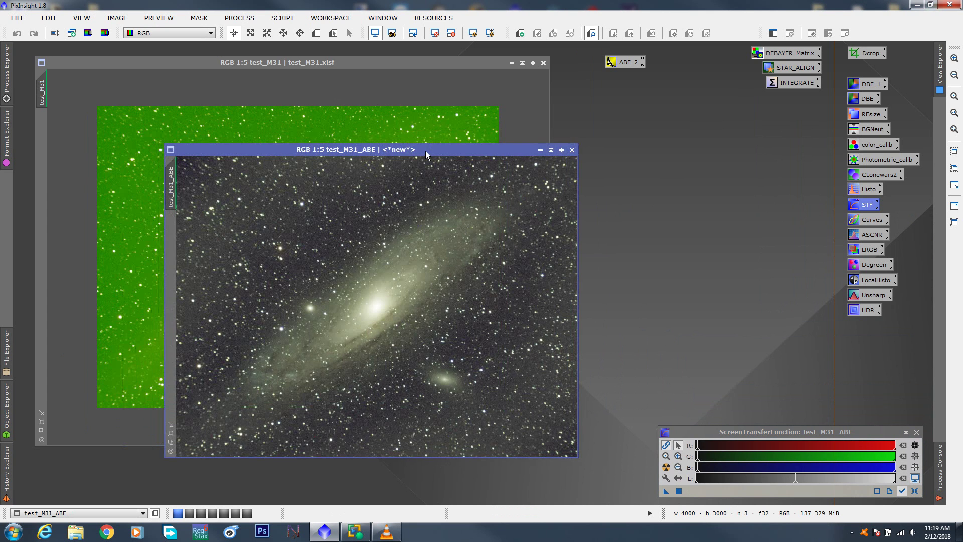
click(391, 65)
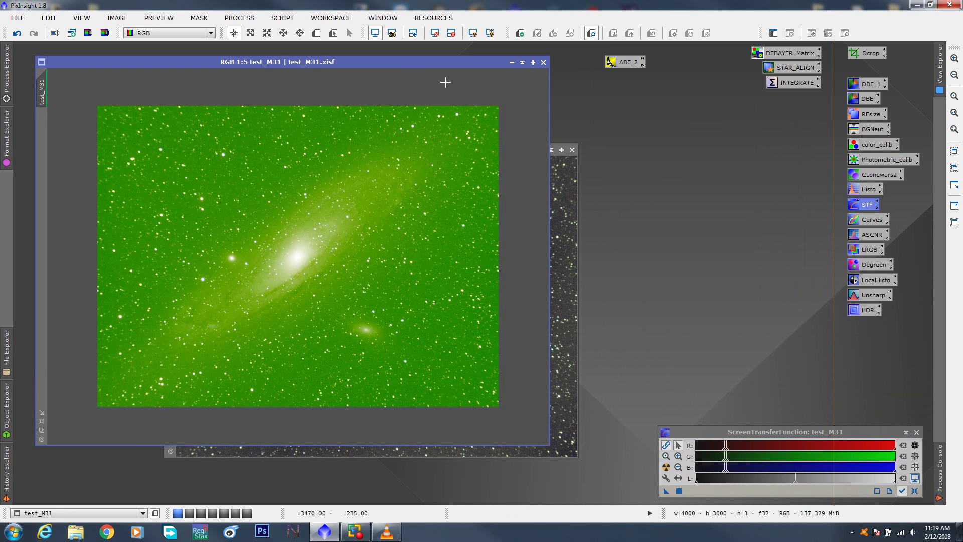
click(543, 63)
drag(486, 150, 427, 76)
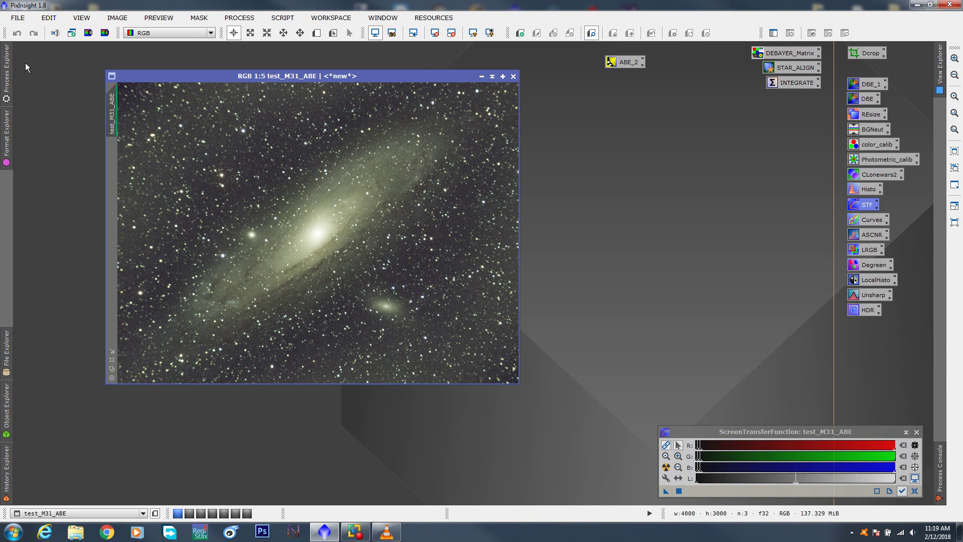
Save the corrected image in the Tmp folder as test_M31_ABE.xisf, using the 32-bit IEEE 754 floating point sample format.
click(18, 17)
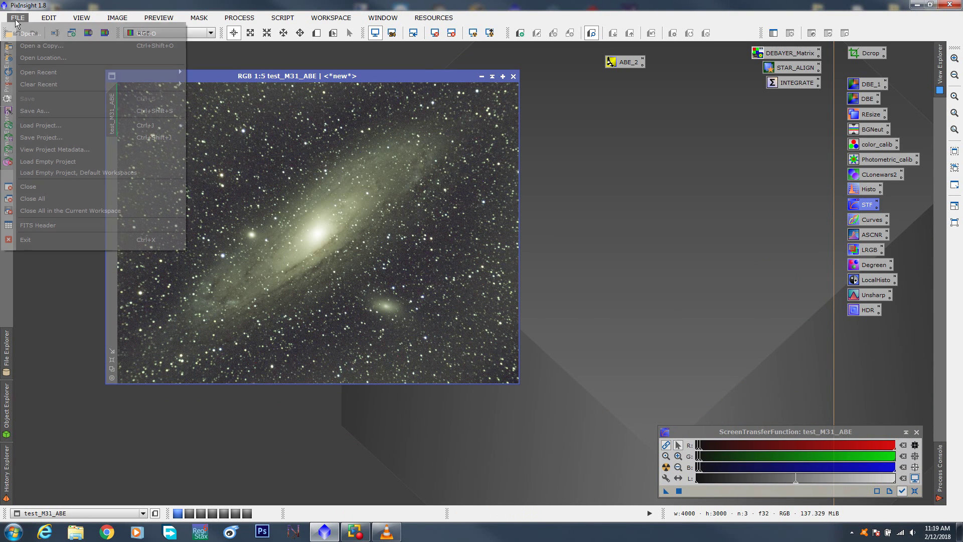
click(41, 109)
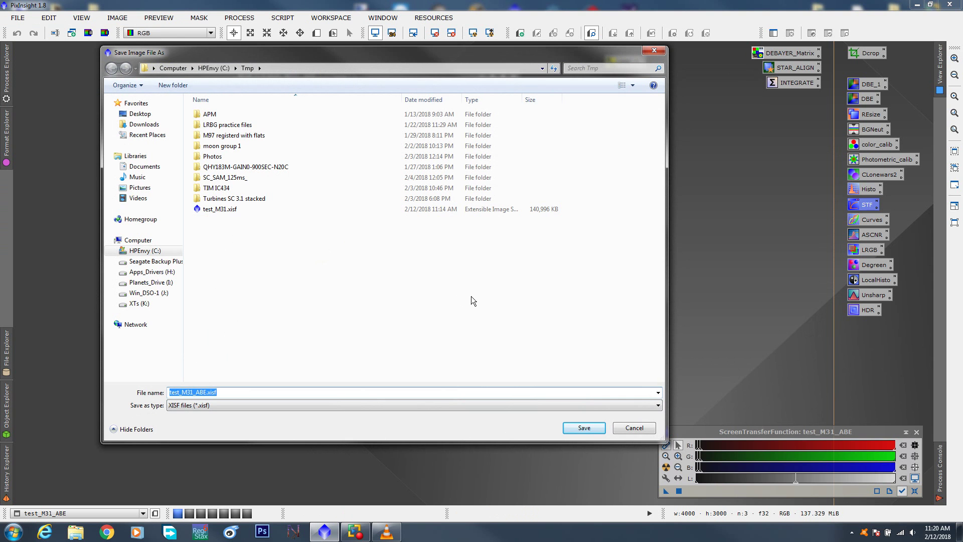
click(584, 428)
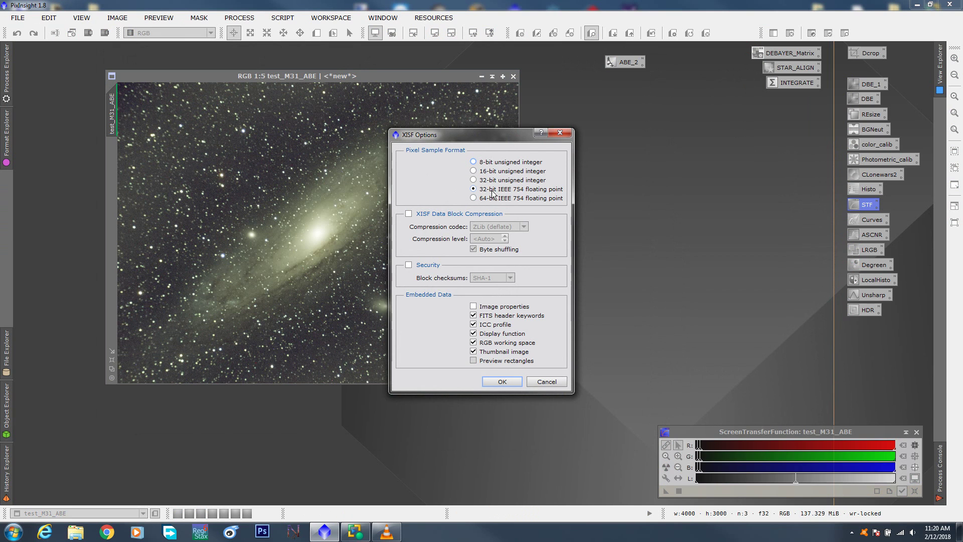
click(503, 382)
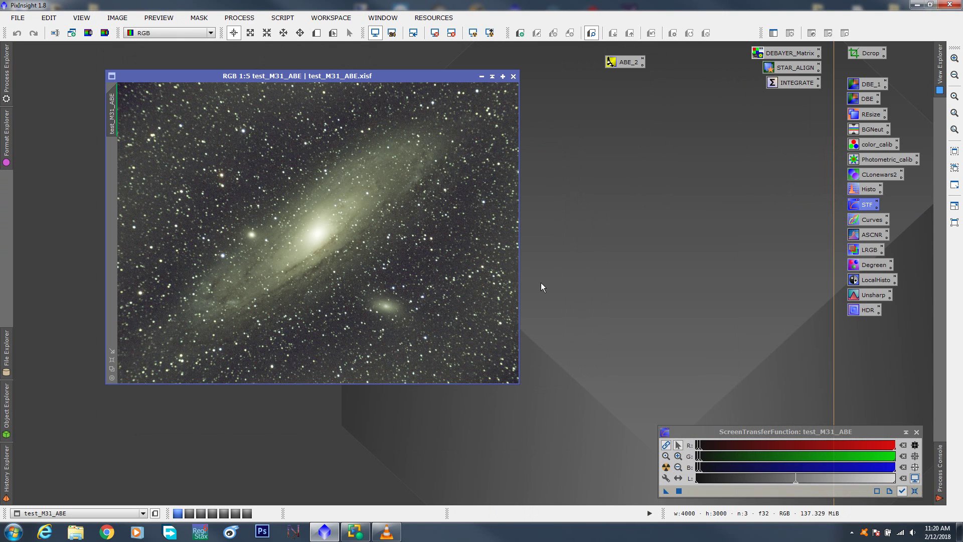
Return the ABE_2 process icon to its column between Dcrop and DBE_1, and close the test_M31_ABE image.
drag(633, 73, 864, 74)
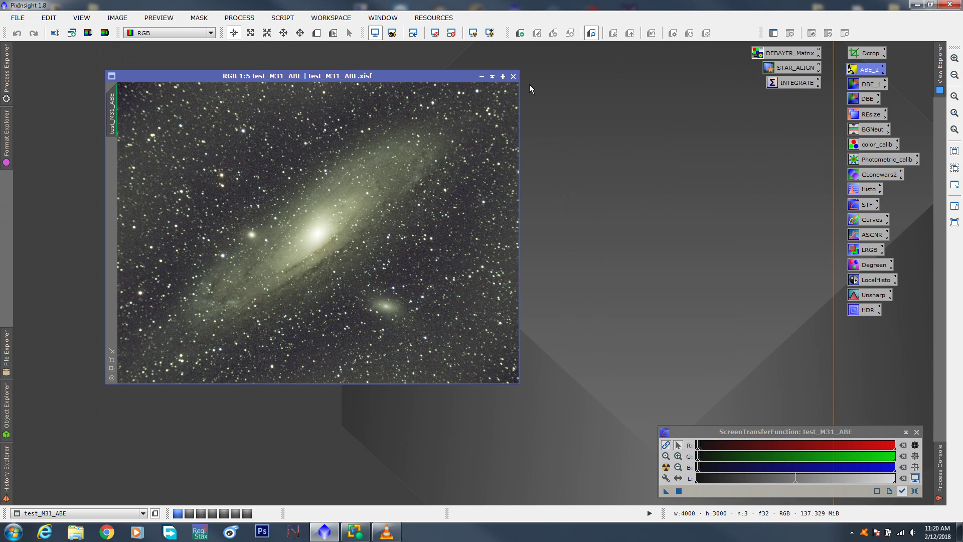
click(513, 76)
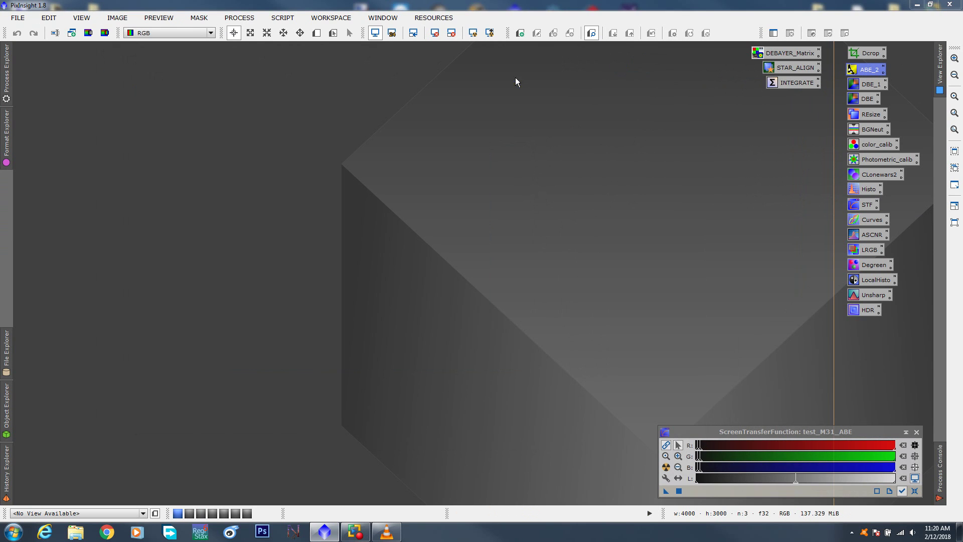
double_click(349, 258)
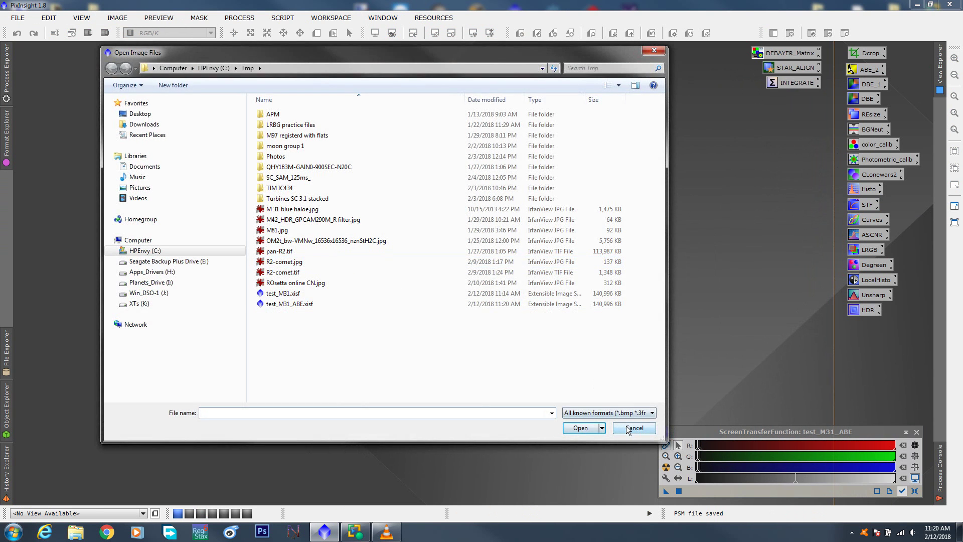
click(629, 426)
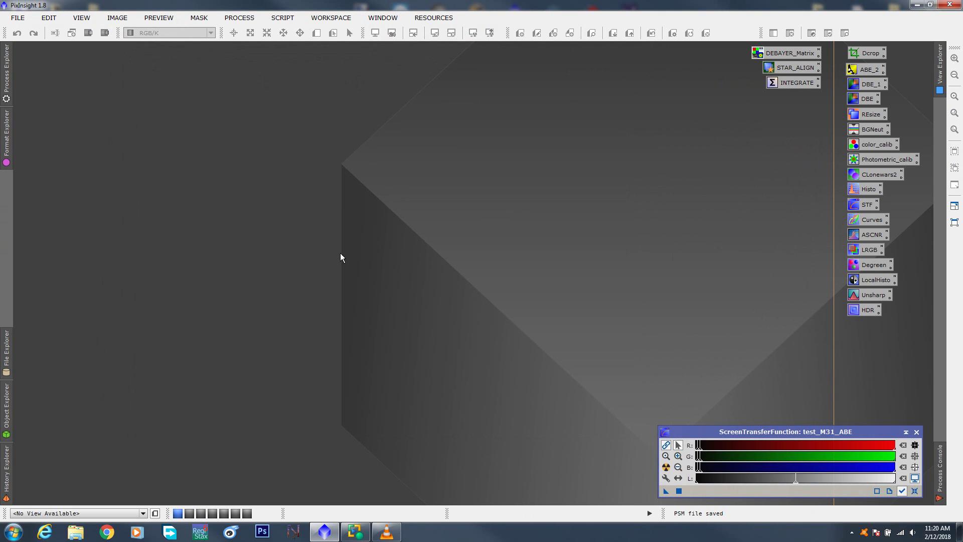
Open test_M31_ABE.xisf from the Tmp folder and move its image window away from the workspace corner.
double_click(417, 253)
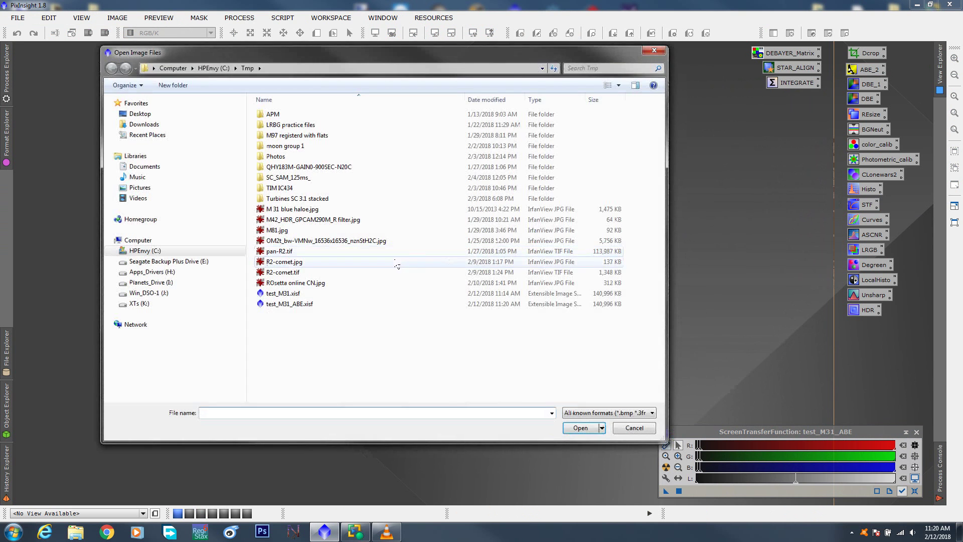
click(305, 307)
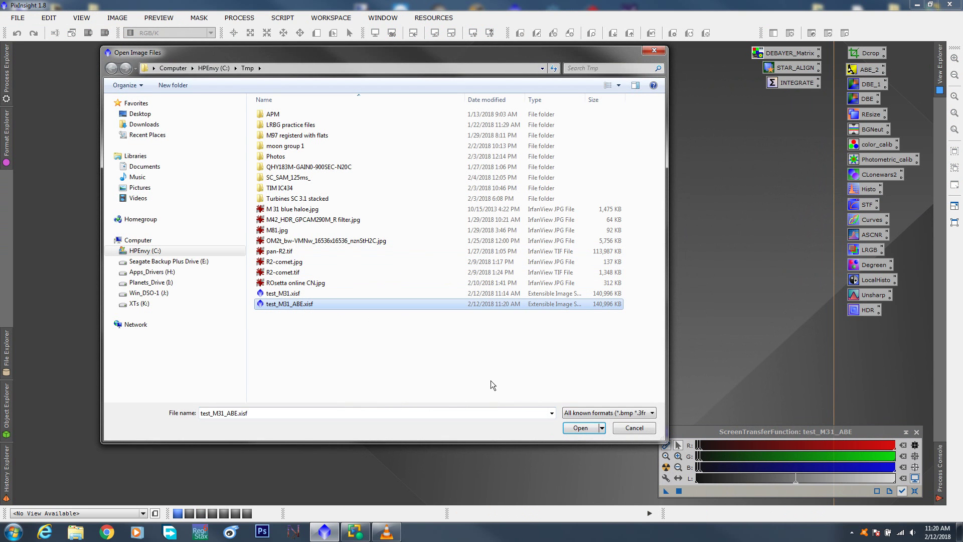
click(574, 430)
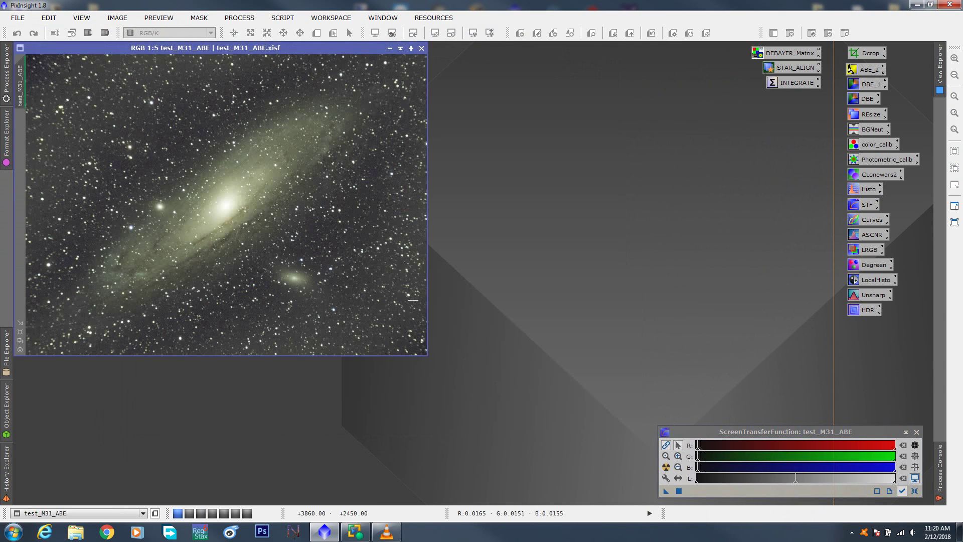
drag(302, 52, 400, 91)
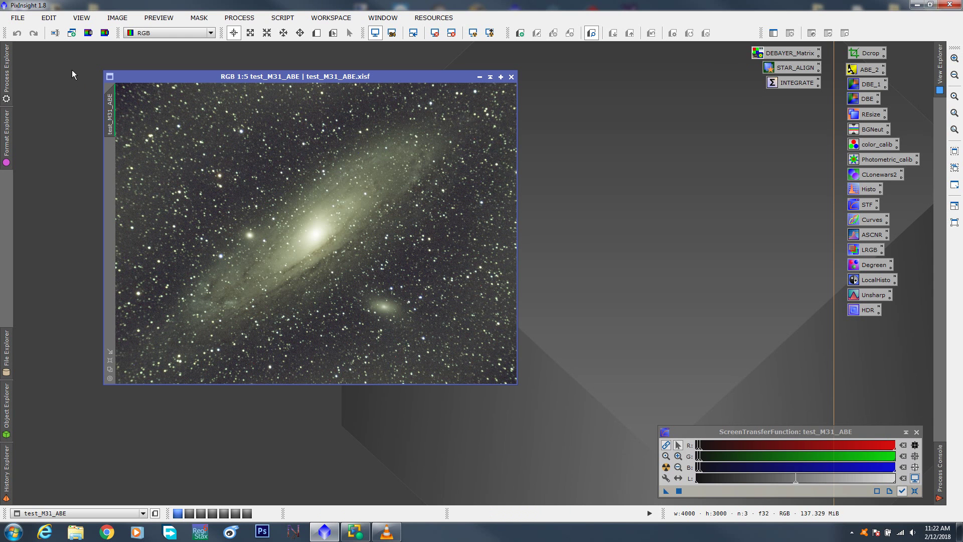
Save a copy of the image in the Tmp folder in TIFF format as test_M31_ABE.tif.
click(18, 17)
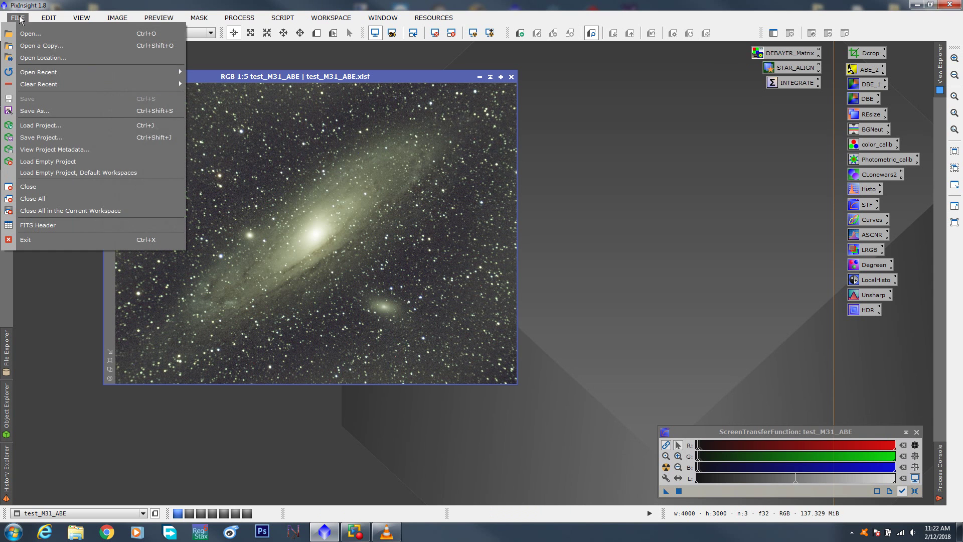
click(62, 109)
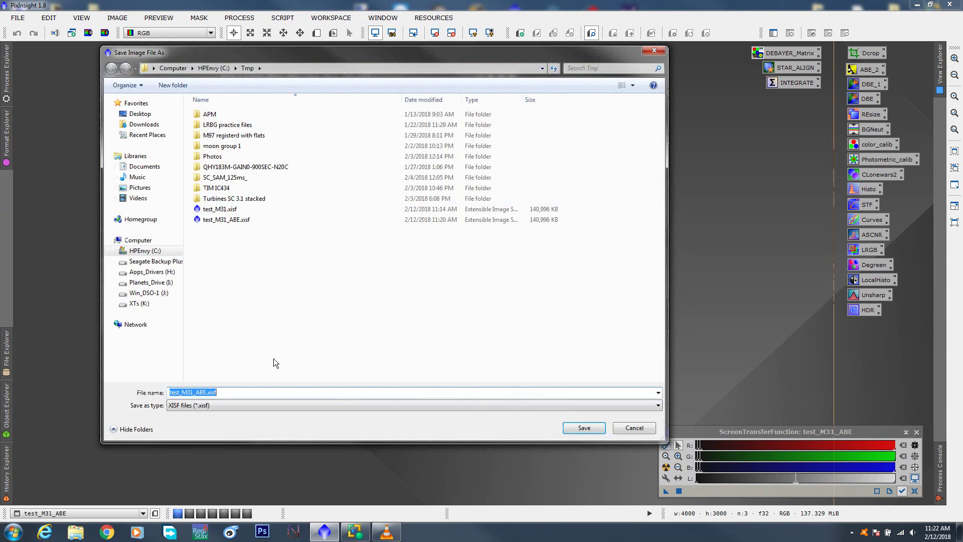
click(284, 407)
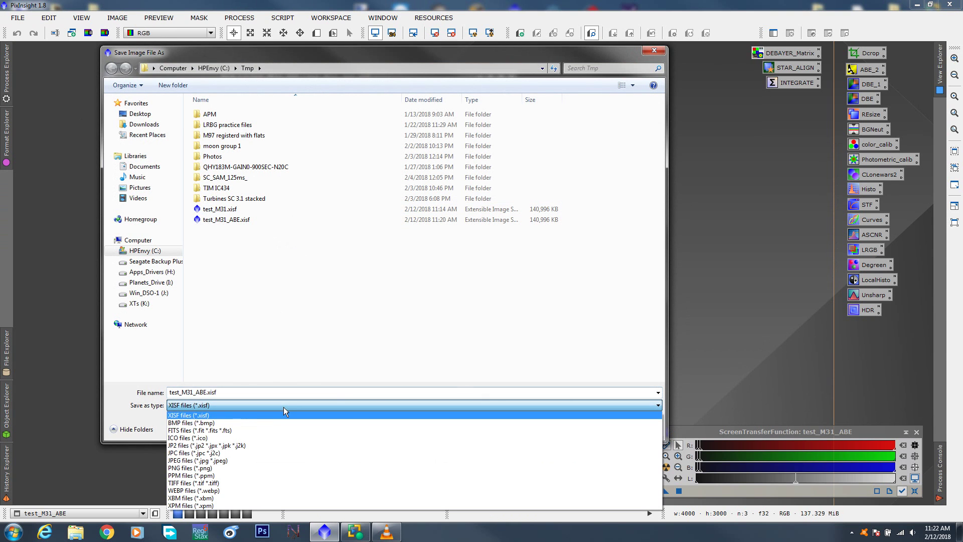
click(218, 482)
click(237, 391)
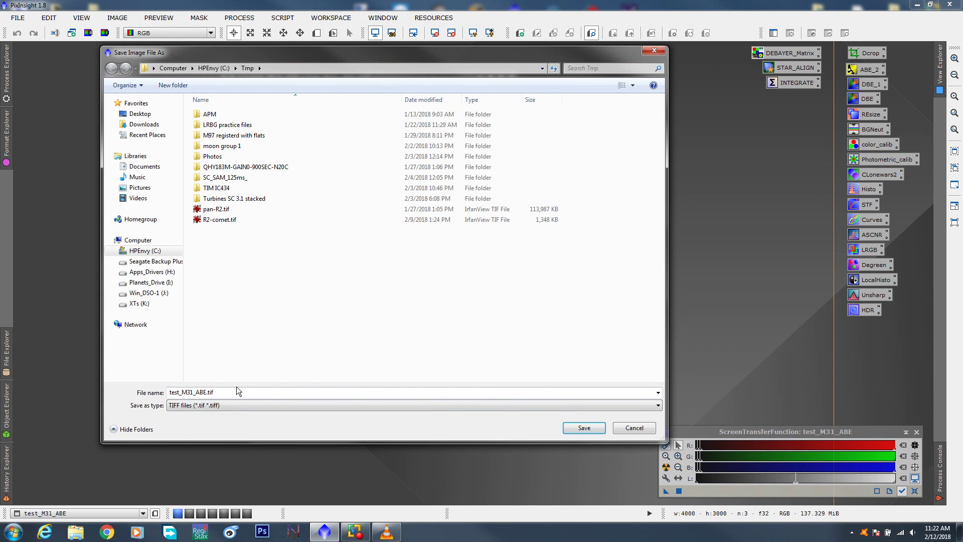
click(573, 426)
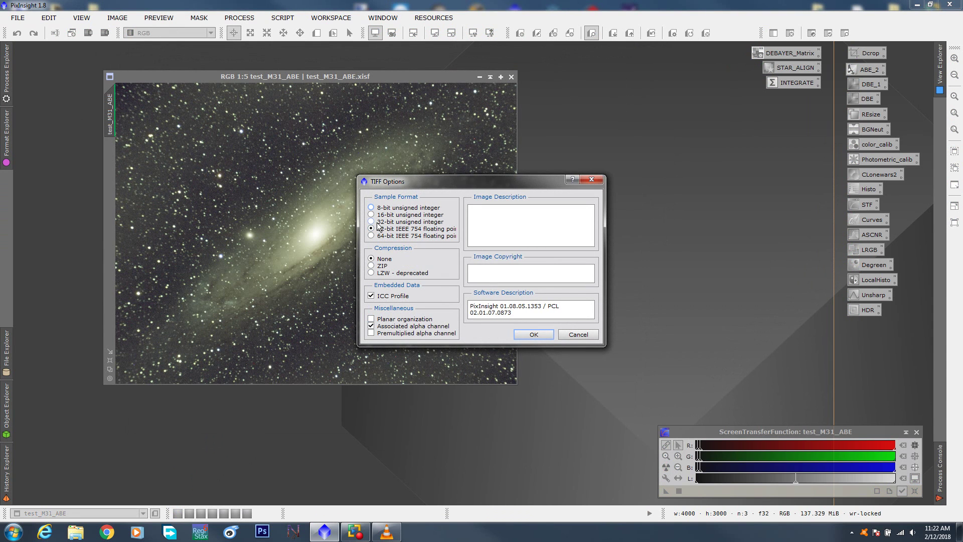
Set the TIFF sample format to 16-bit unsigned integer and enter the owner's name as the image copyright.
click(380, 222)
click(383, 217)
click(478, 273)
text(@Micth)
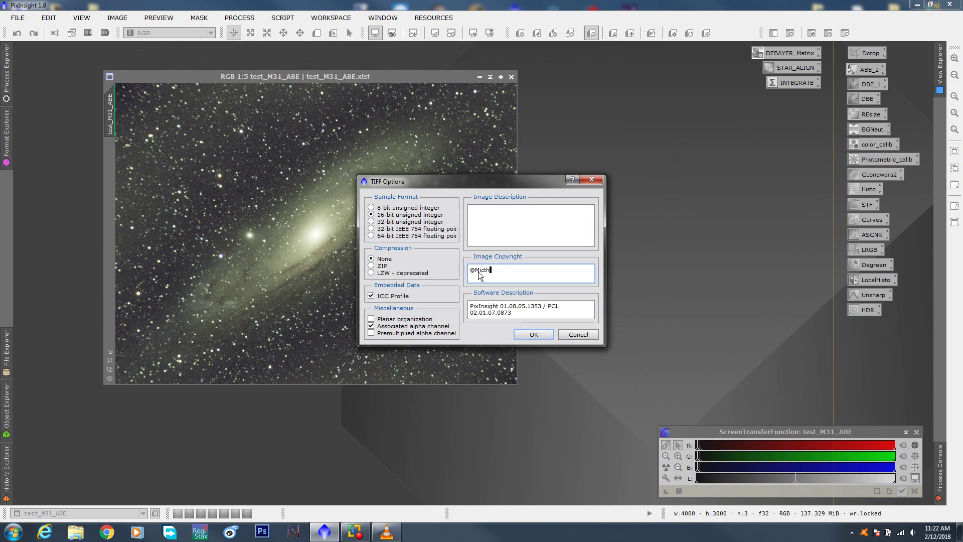
Enter M31_T3ia_AT72ED as the image description and accept the TIFF options to write the file.
click(477, 212)
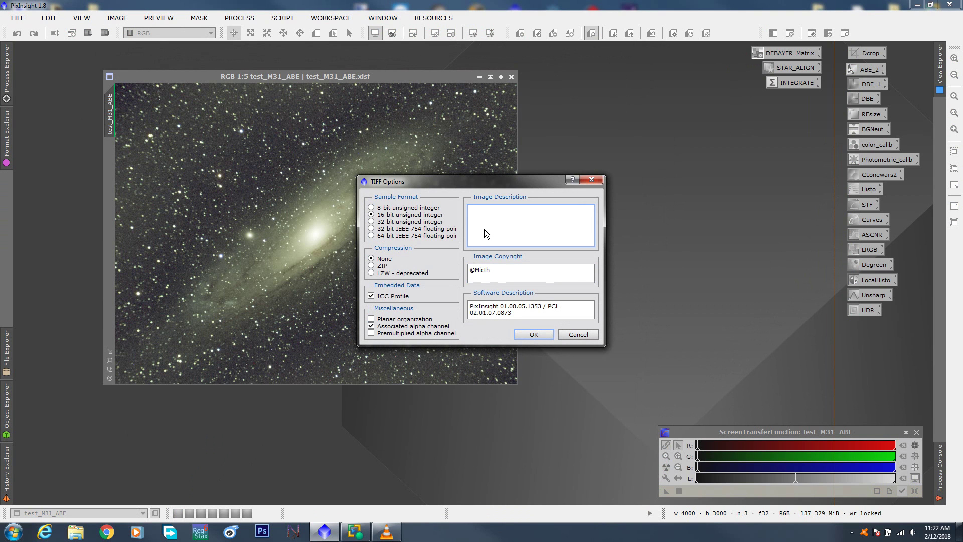
text(M)
text(31_T3ia_AT72ED)
drag(467, 186, 496, 119)
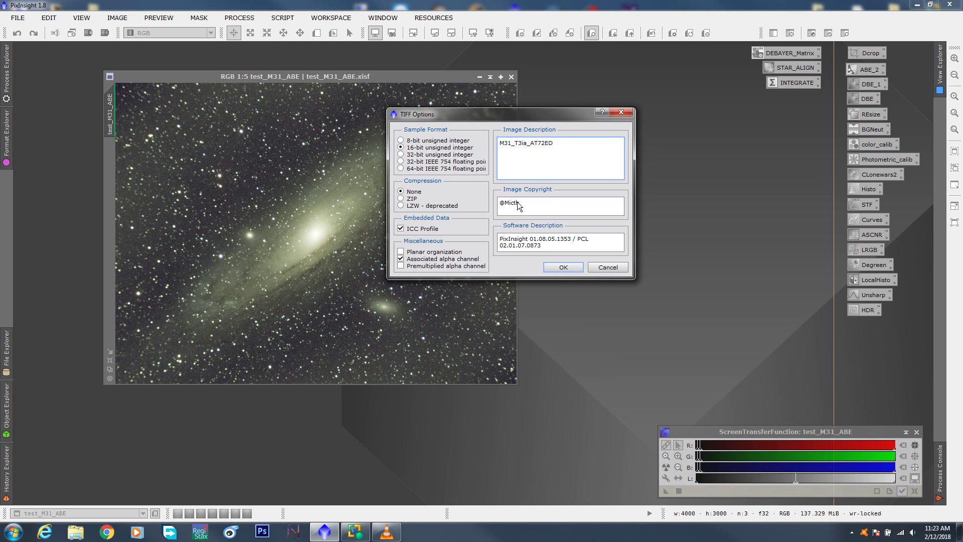
click(564, 267)
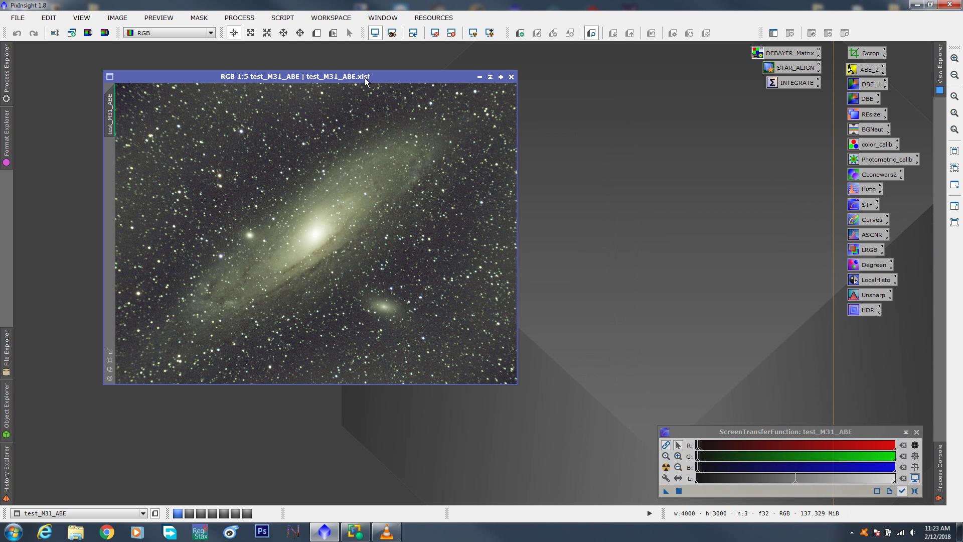
Close the XISF image, open test_M31_ABE.tif from the Tmp folder and reposition its window in the workspace.
click(512, 77)
double_click(368, 181)
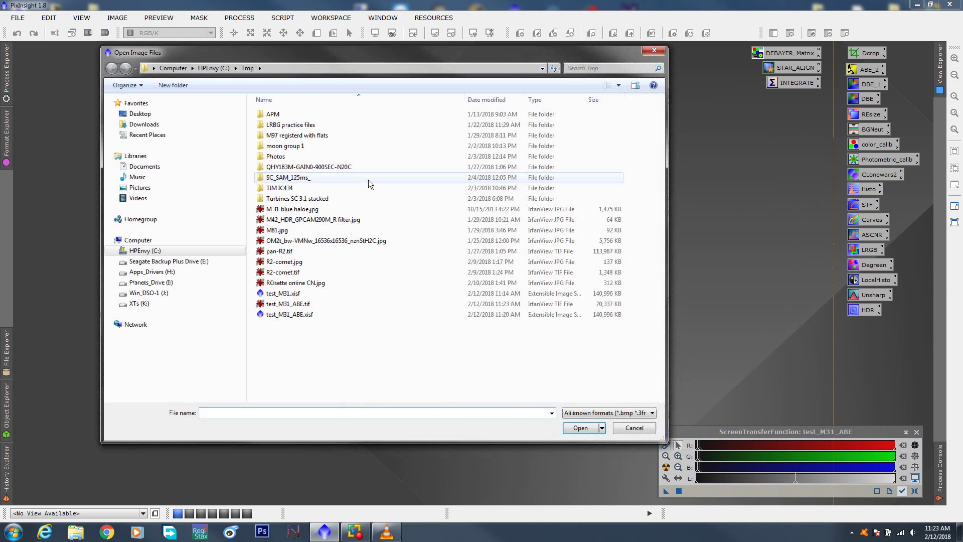
click(294, 304)
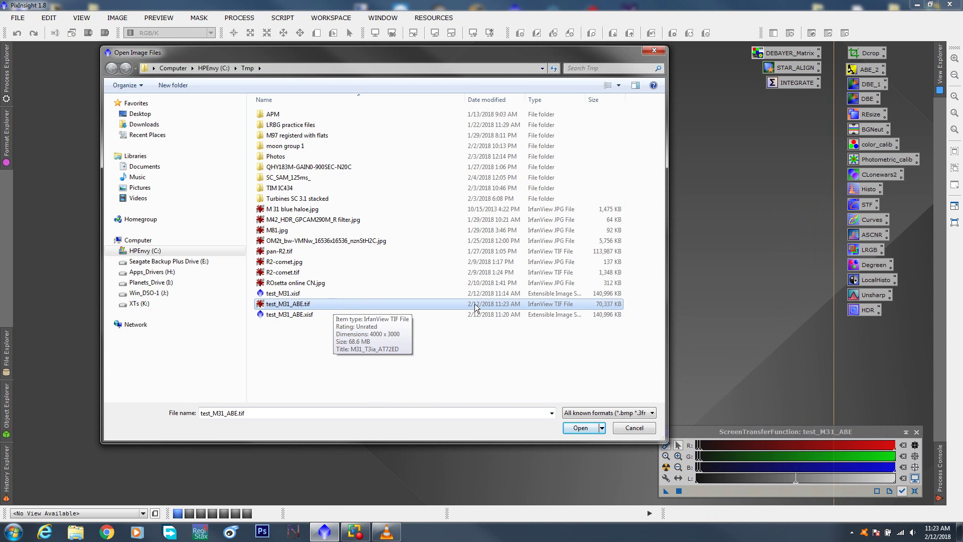
click(580, 428)
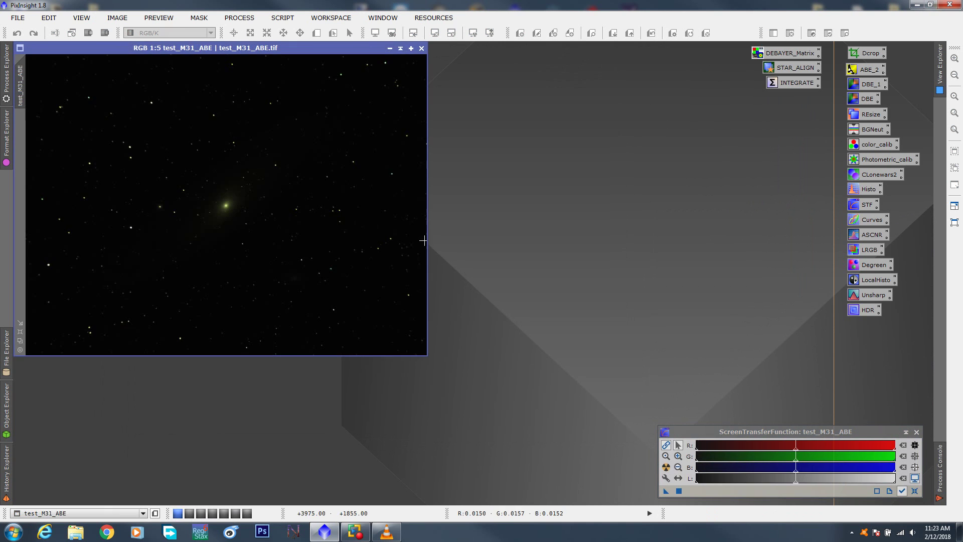
drag(279, 48, 395, 84)
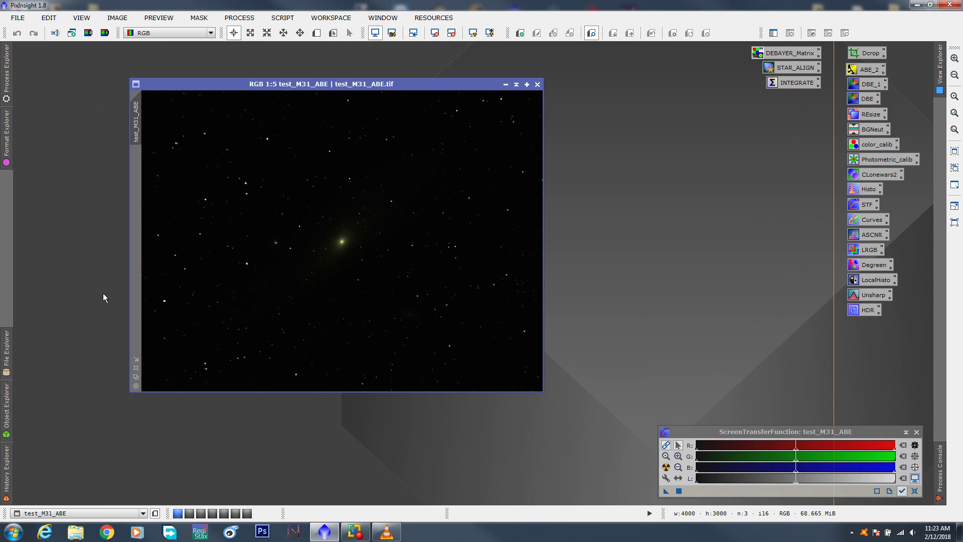
Switch to Windows Explorer and show the file details of test_M31_ABE.tif in the Tmp folder on drive C.
click(76, 532)
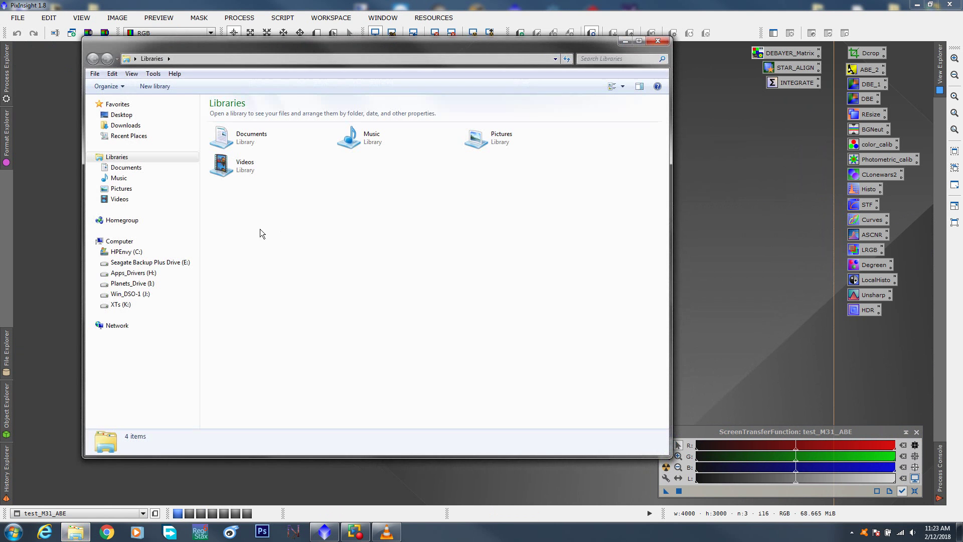
click(130, 251)
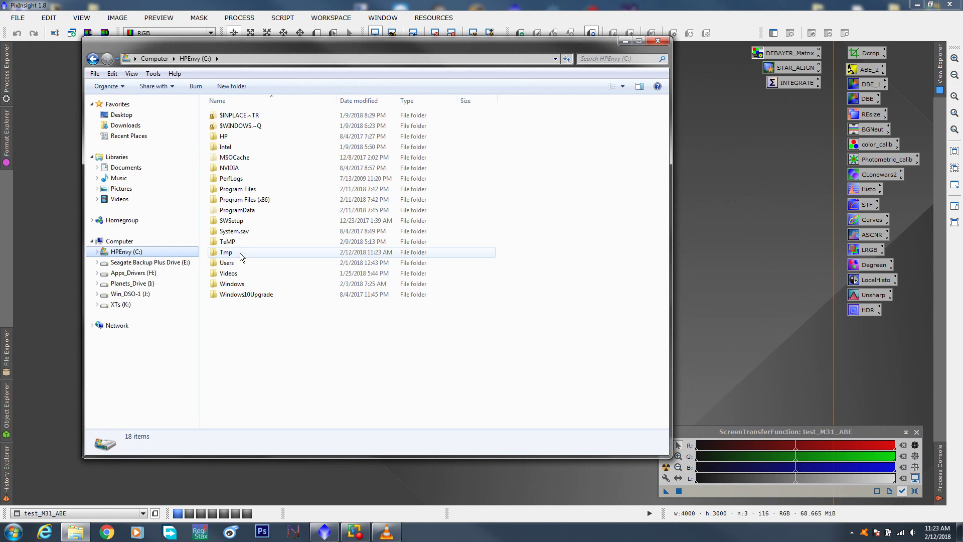
double_click(240, 253)
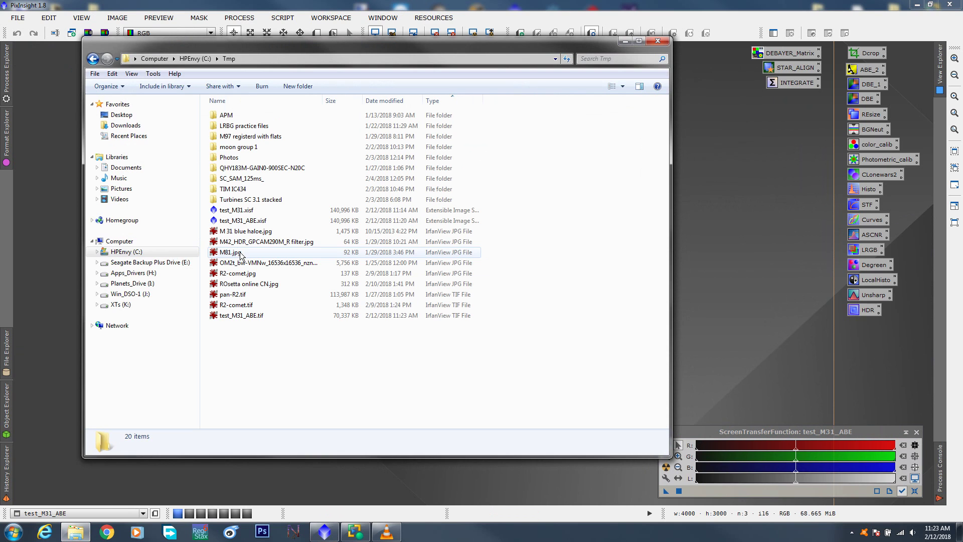
click(252, 316)
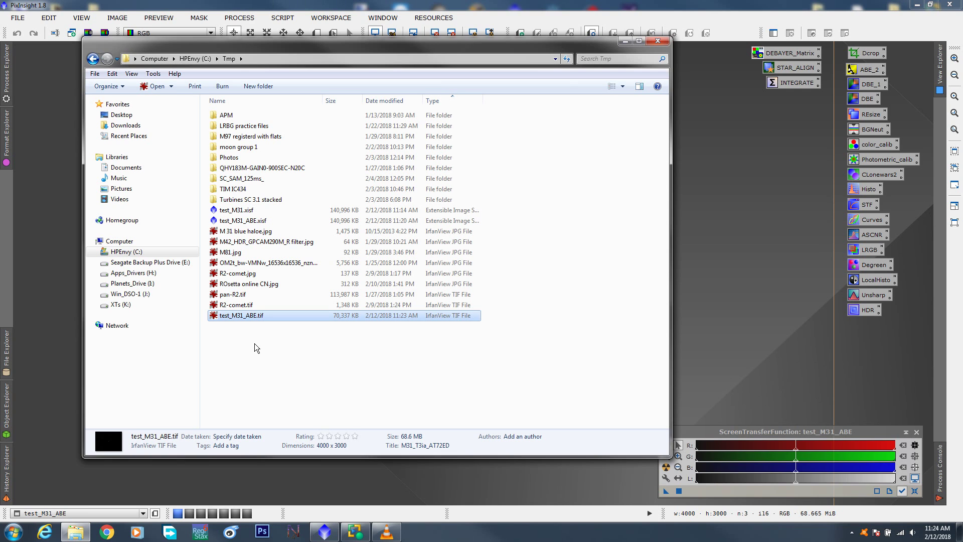
View test_M31_ABE.tif in IrfanView fitted to the window, and close both the viewer and Windows Explorer.
right_click(240, 315)
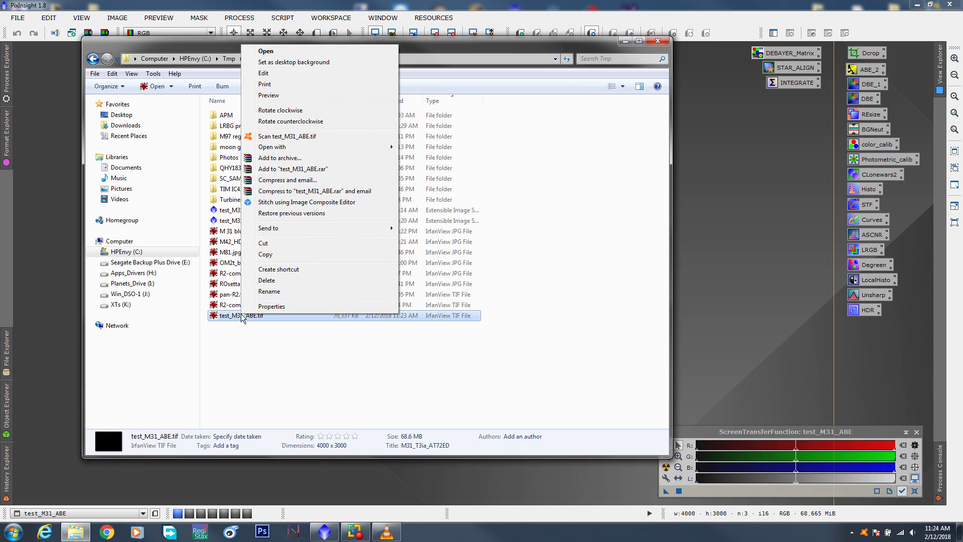
click(287, 50)
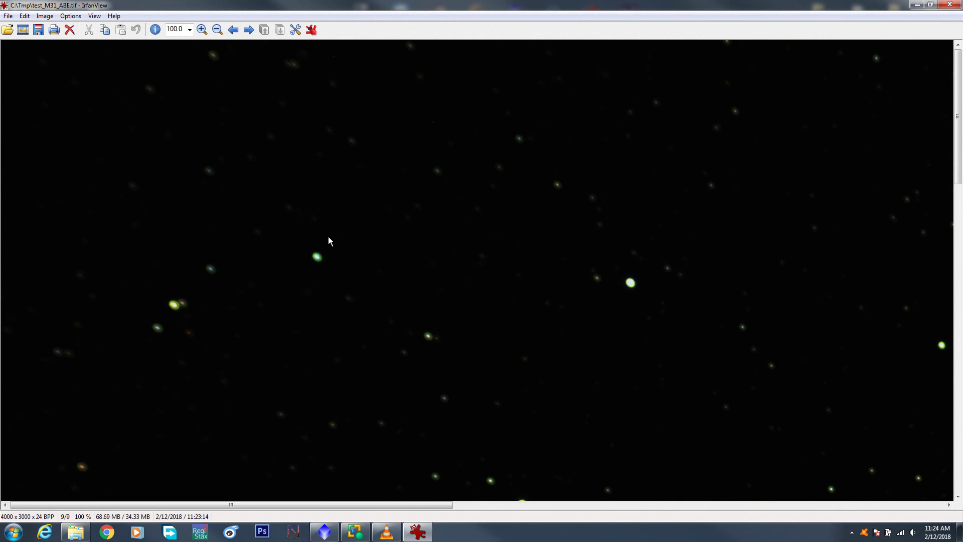
key(shift+f)
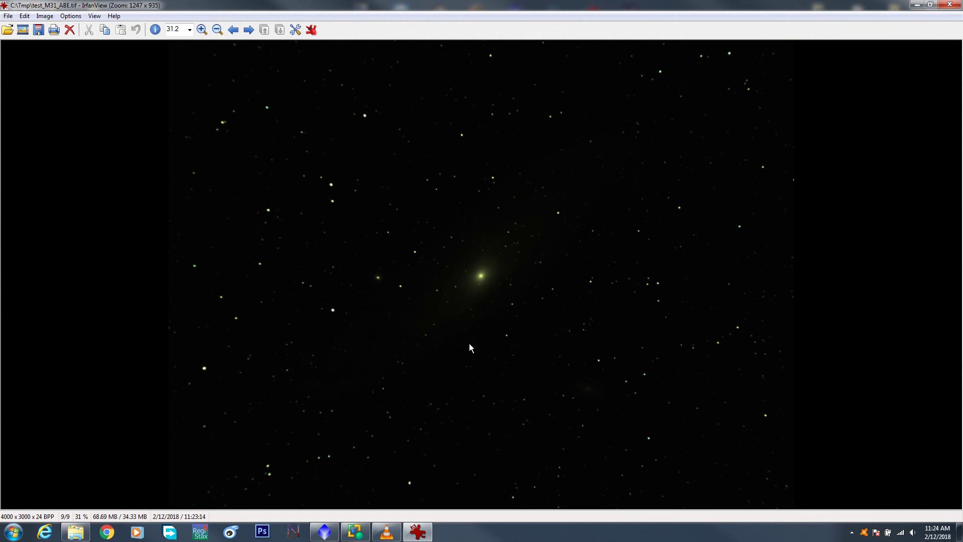
click(950, 5)
click(655, 42)
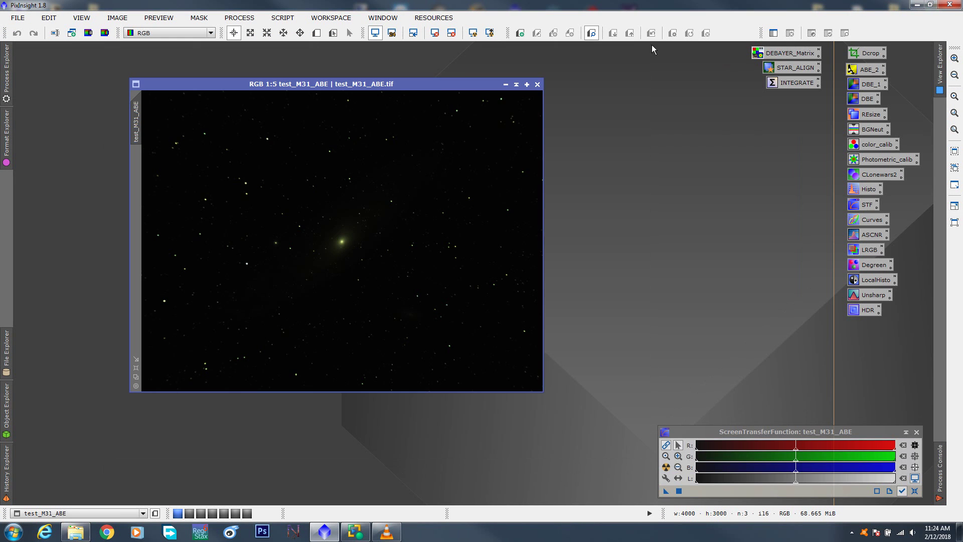
Arrange the TIFF image window and place the ScreenTransferFunction window beside it in the workspace.
drag(354, 85, 335, 89)
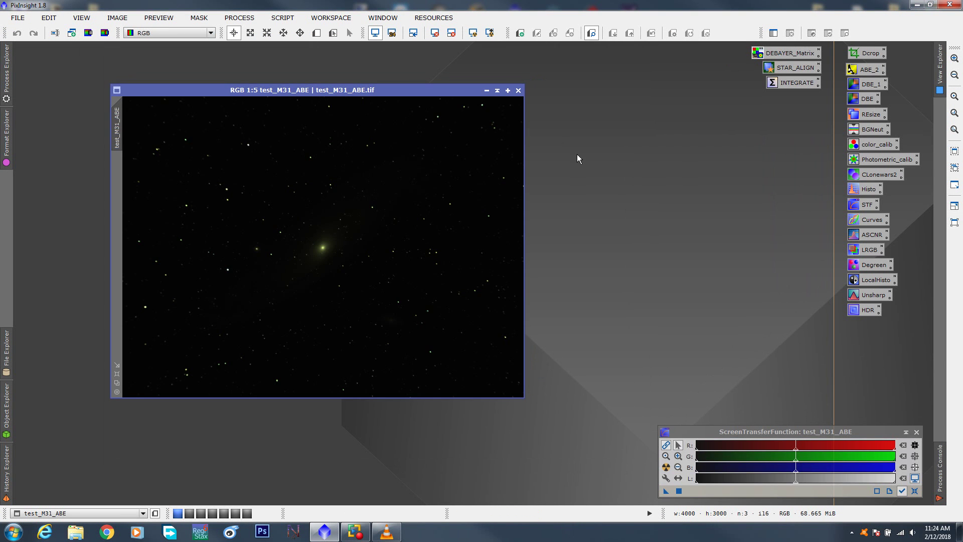
drag(706, 430, 614, 100)
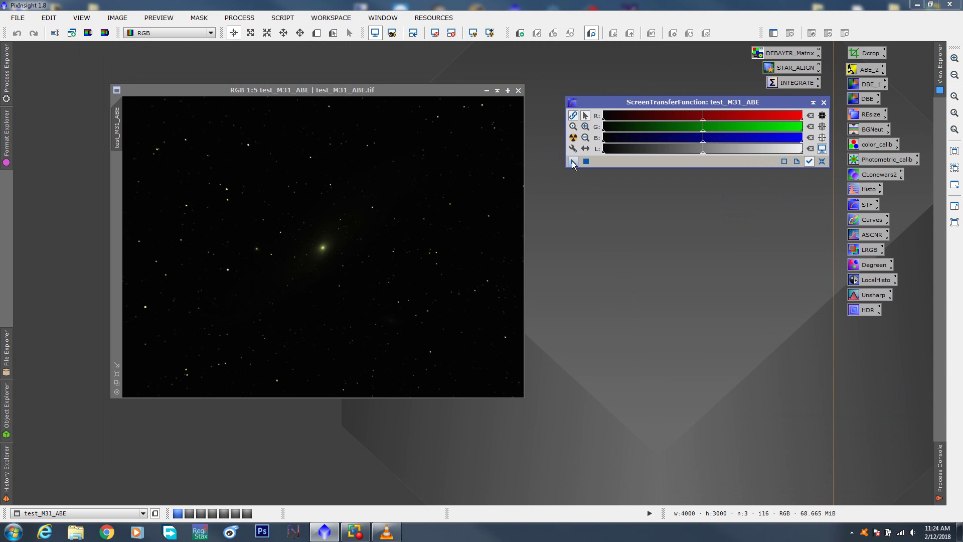
click(389, 256)
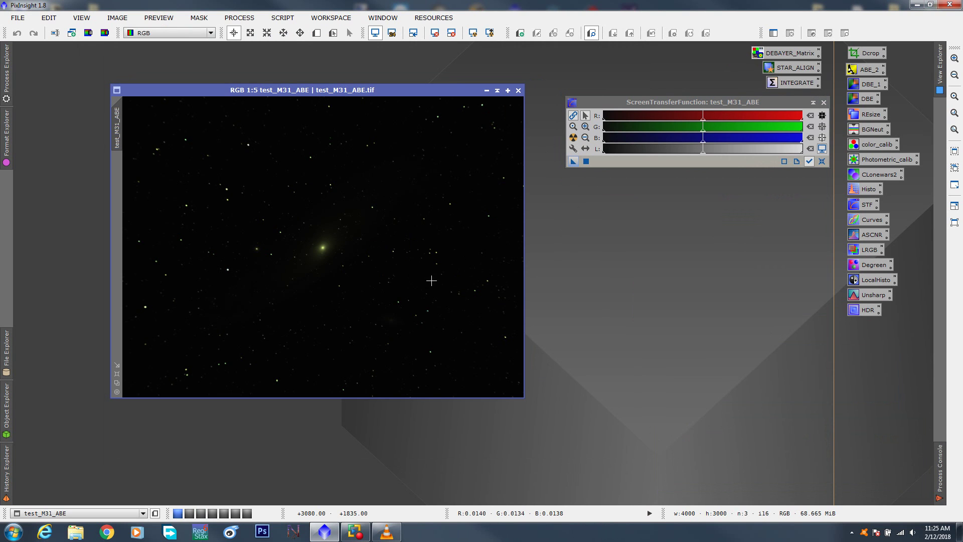
drag(604, 101, 582, 141)
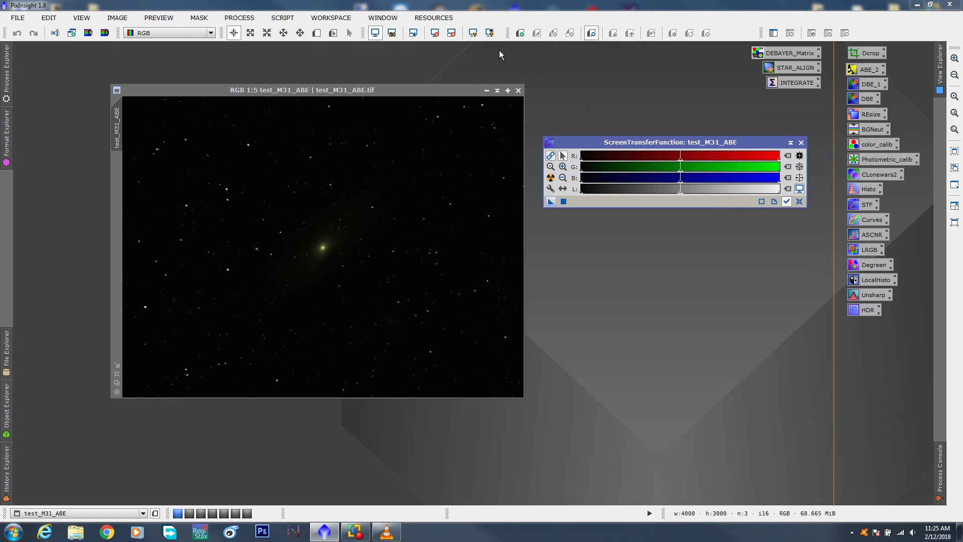
Compare the TIFF image with and without the automatic screen stretch several times, ending with the screen transfer function reset.
click(472, 33)
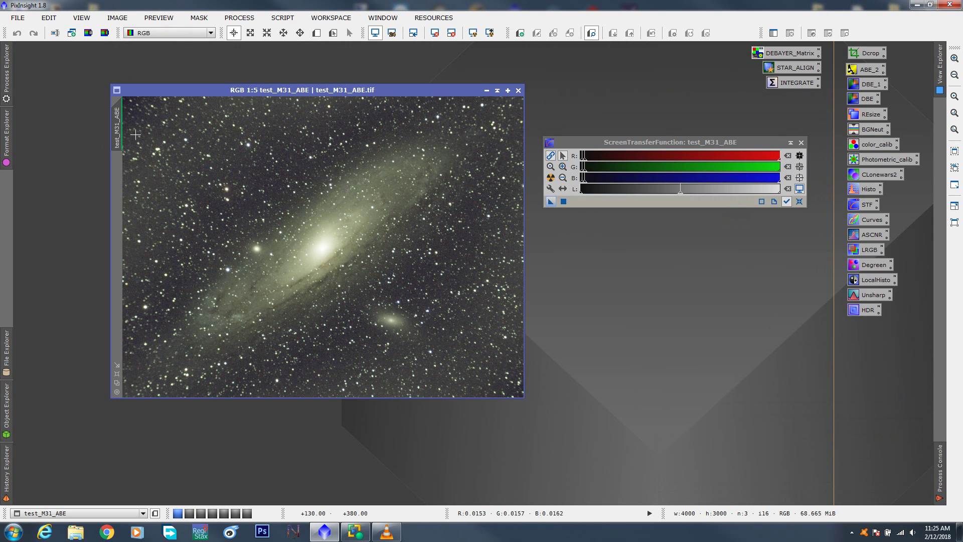
mouse_move(125, 120)
mouse_move(124, 143)
click(453, 32)
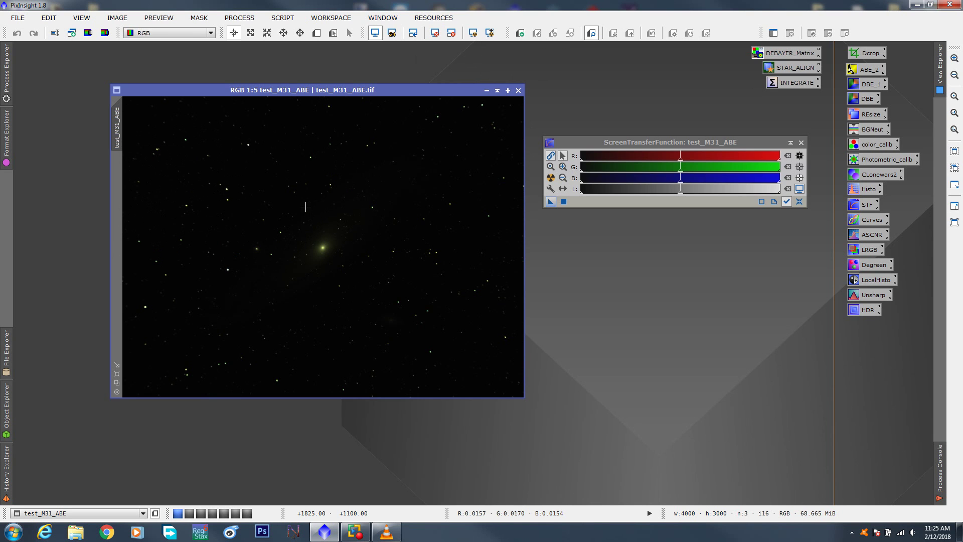
click(473, 34)
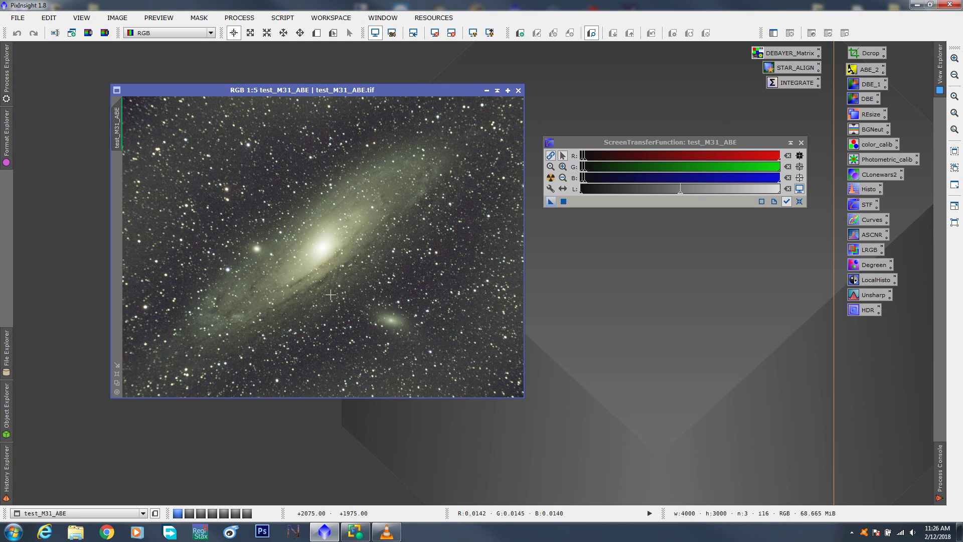
click(452, 33)
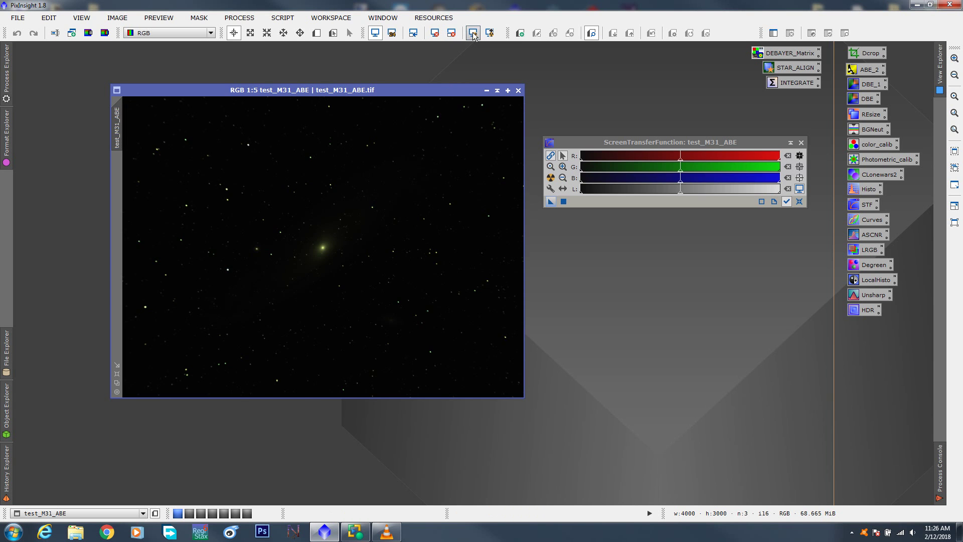
click(473, 33)
click(451, 33)
click(473, 33)
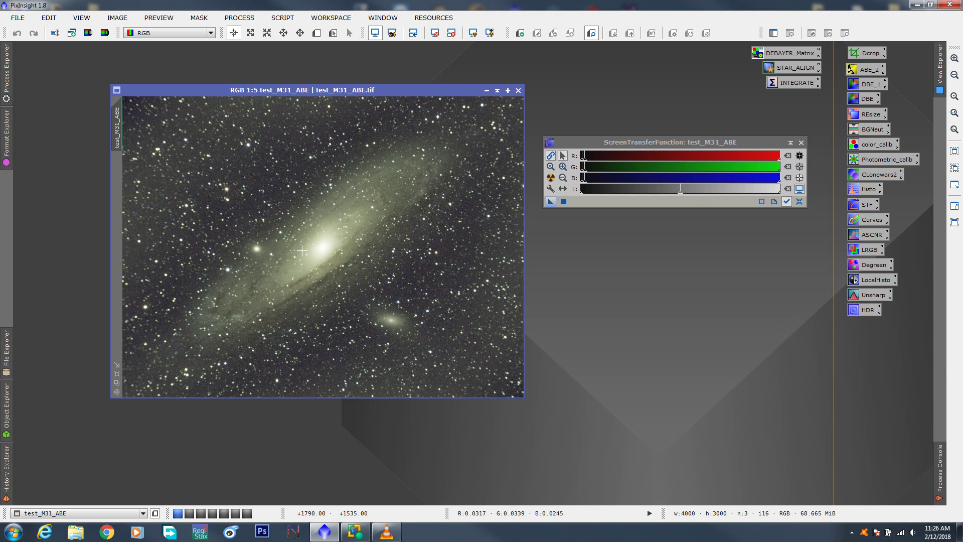
click(451, 33)
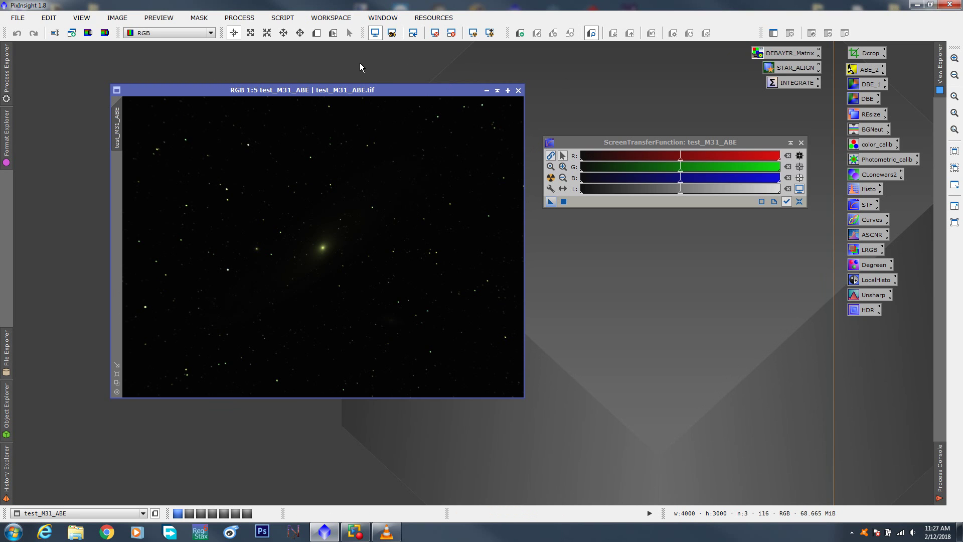
Apply the automatic screen stretch to the M31 TIFF image, and arrange its enlarged window clear of the ScreenTransferFunction window.
drag(371, 88, 333, 73)
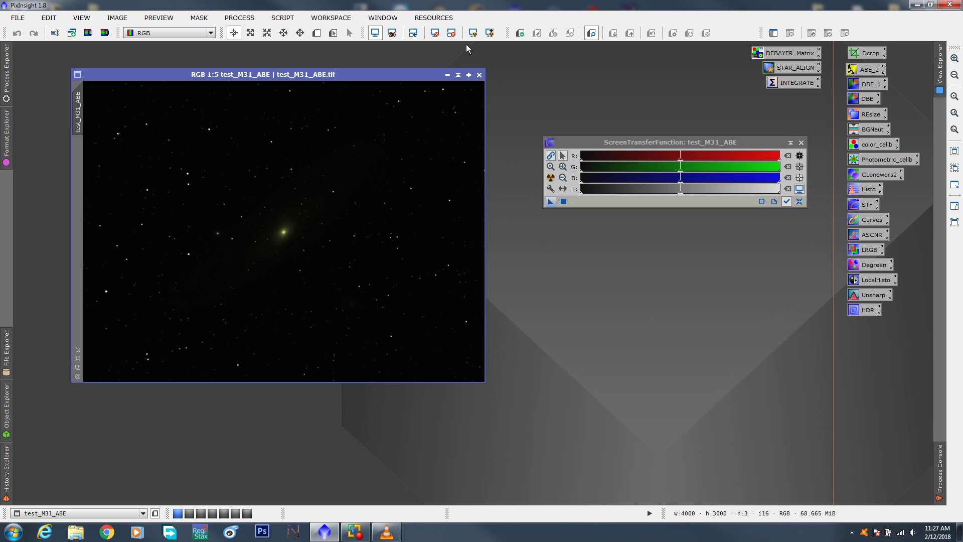
key(ctrl+a)
drag(648, 140, 766, 426)
drag(486, 383, 576, 472)
drag(394, 74, 382, 63)
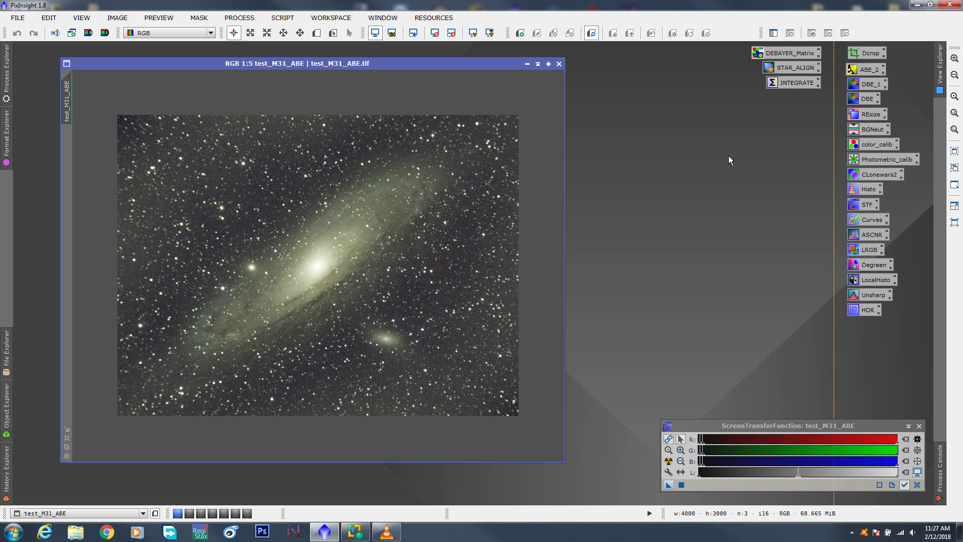
Resample the M31 TIFF image to 60% with the aspect ratio preserved, fit its window to the image, and close Resample.
double_click(870, 115)
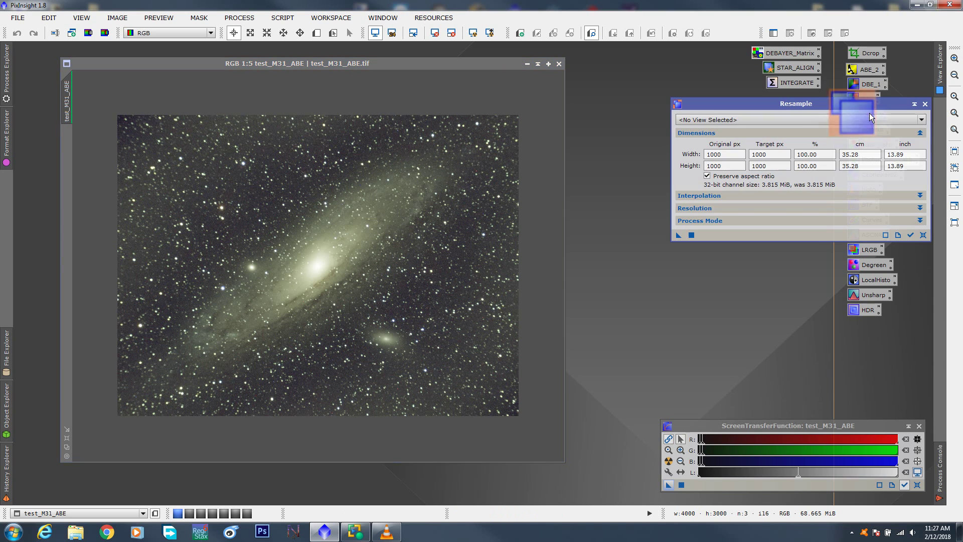
drag(783, 106, 663, 106)
click(679, 160)
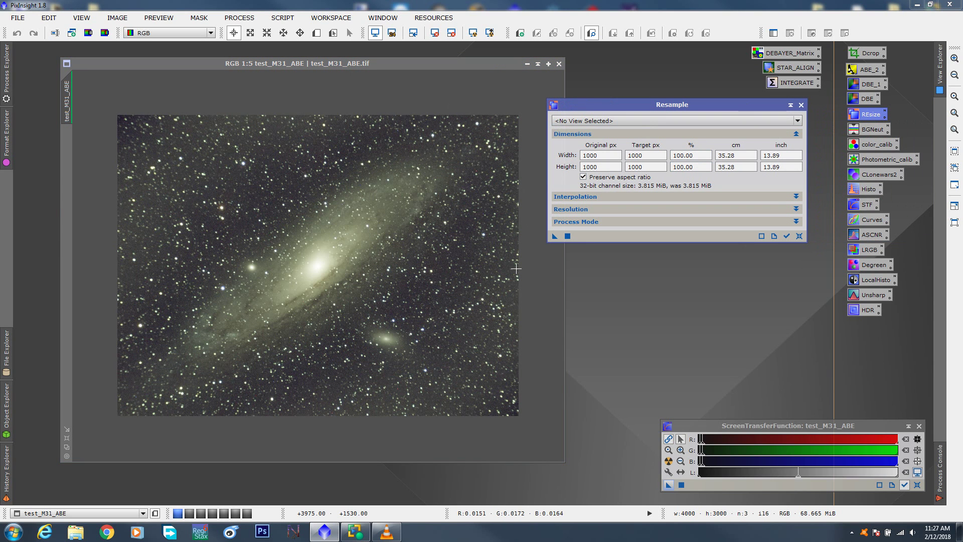
double_click(691, 155)
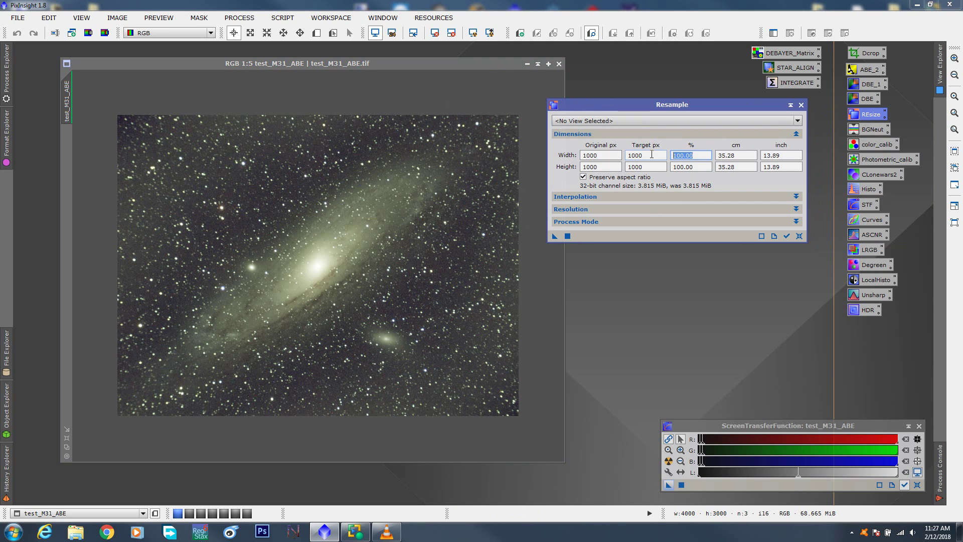
text(60)
key(Return)
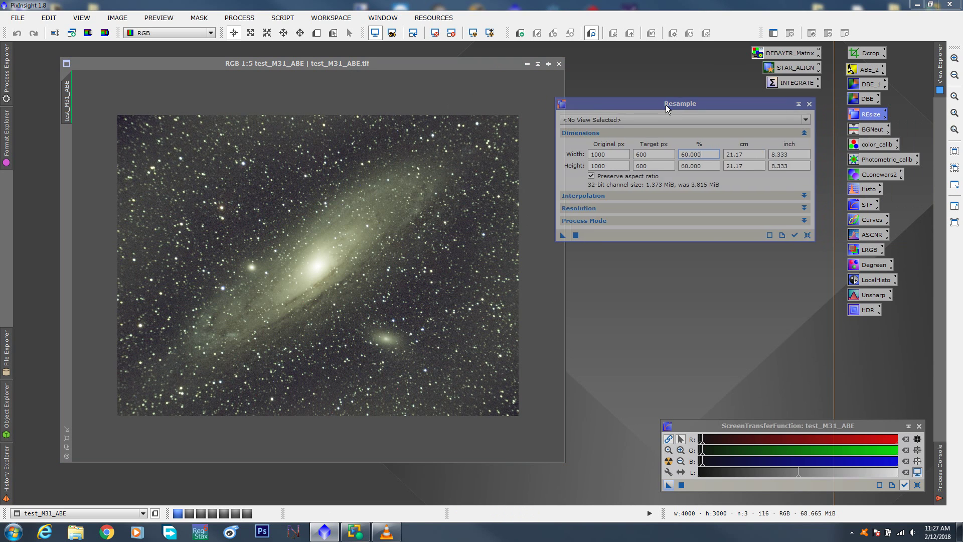
drag(666, 104, 724, 98)
drag(615, 230, 360, 264)
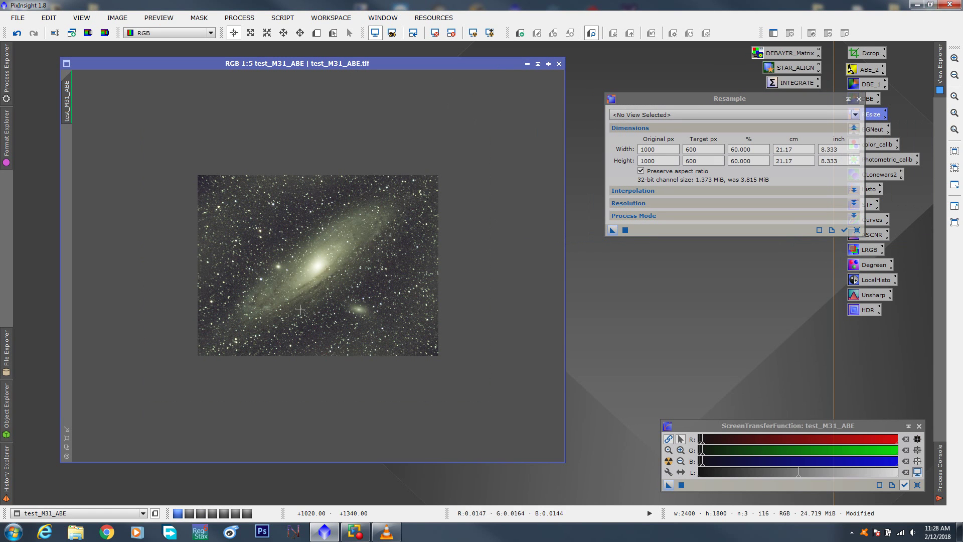
click(67, 447)
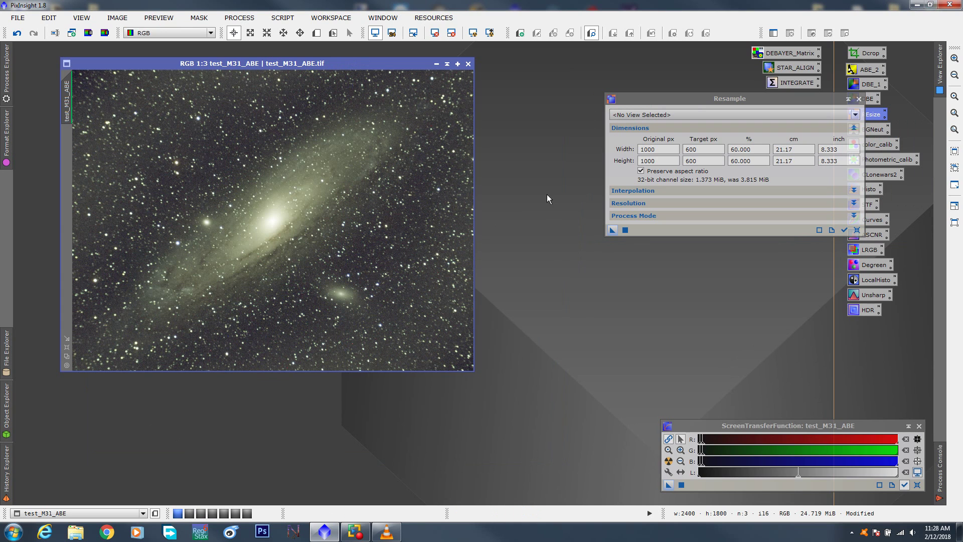
drag(659, 103, 574, 157)
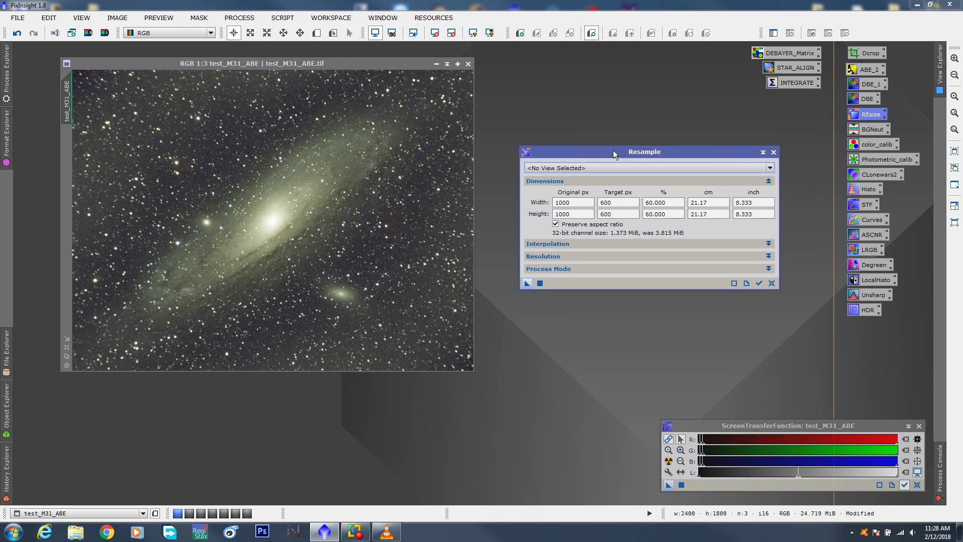
click(774, 152)
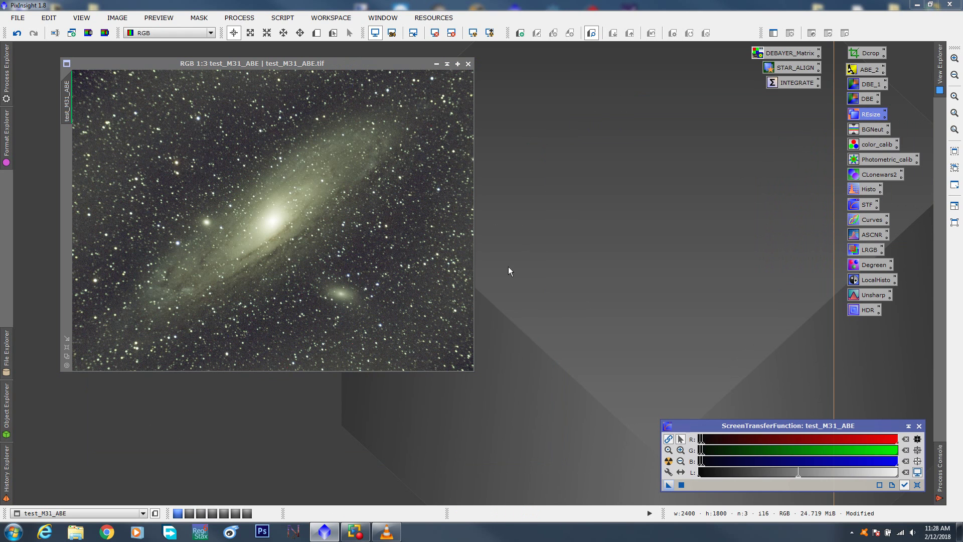
Save the resampled image as test_M31_ABE_SM in the Tmp folder as an uncompressed 16-bit unsigned integer TIFF.
click(19, 21)
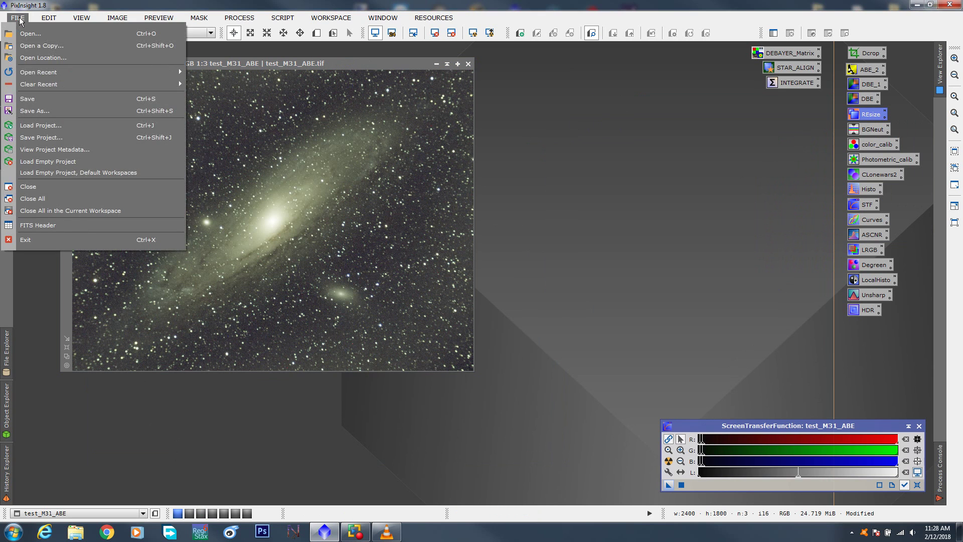
click(44, 112)
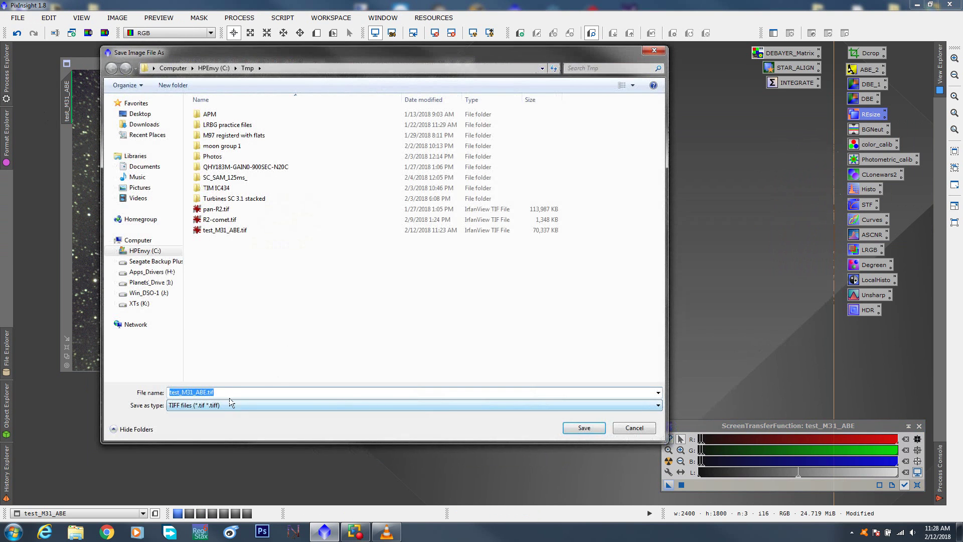
click(227, 393)
key(BackSpace)
key(BackSpace)
key(BackSpace)
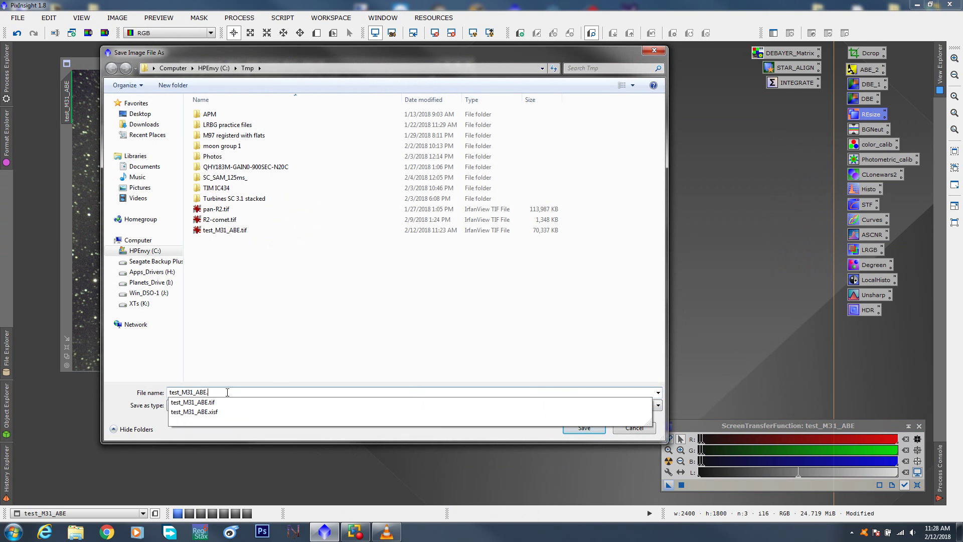
text(_SM)
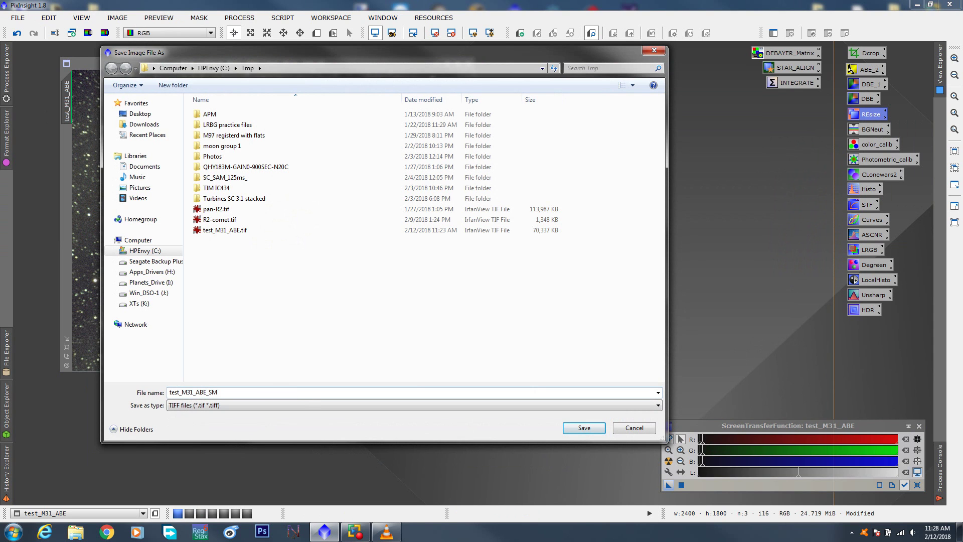
click(582, 427)
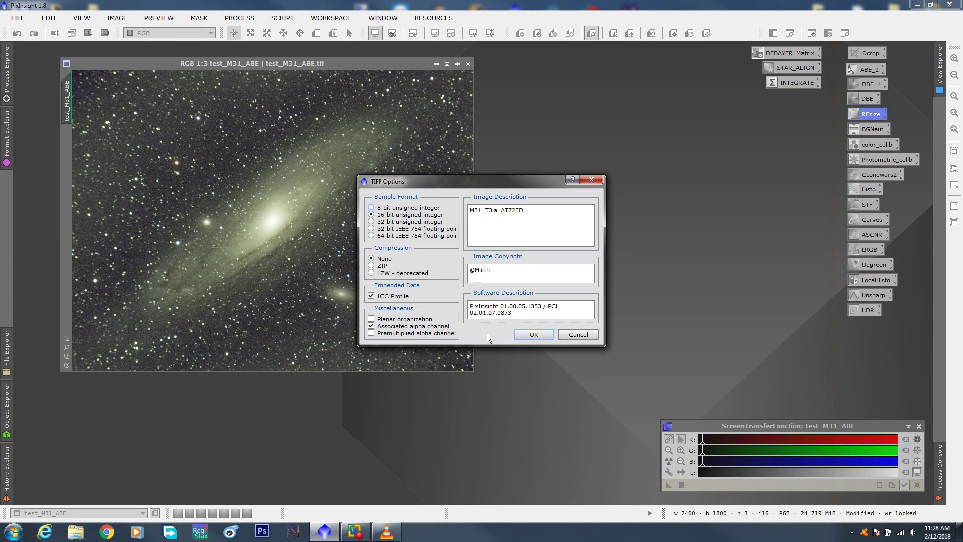
click(534, 335)
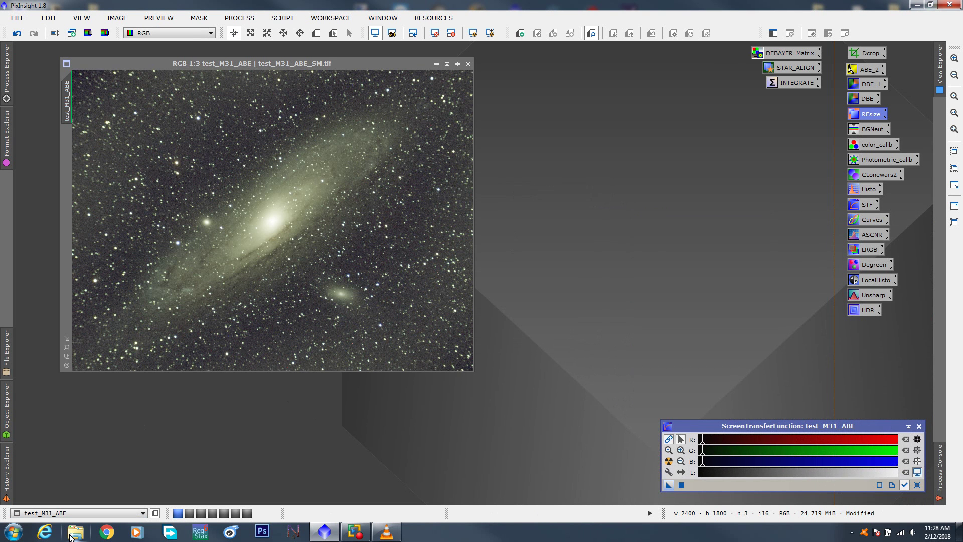
Switch to Windows Explorer, compare the file details of test_M31_ABE_SM.tif and test_M31_ABE.tif in Tmp on drive C, and close the window.
click(74, 536)
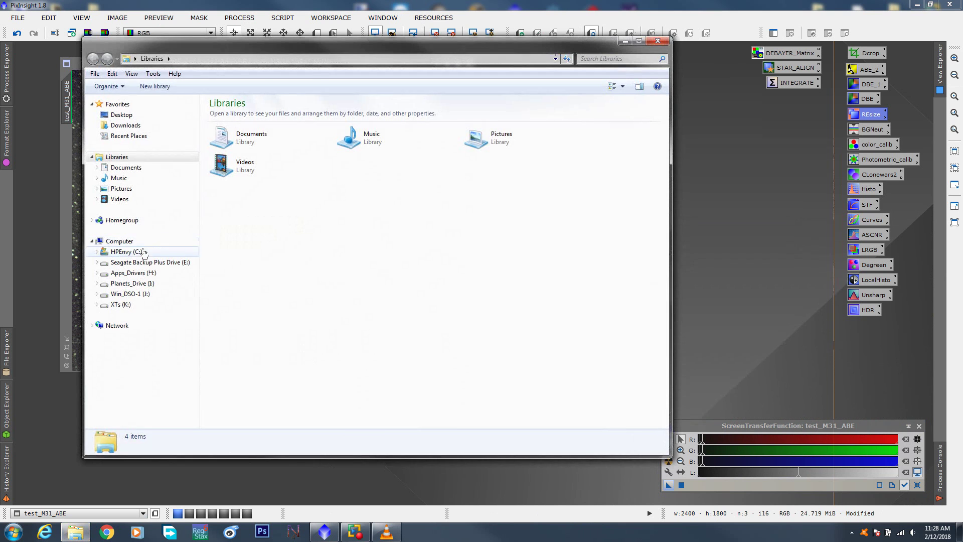
click(141, 252)
double_click(227, 252)
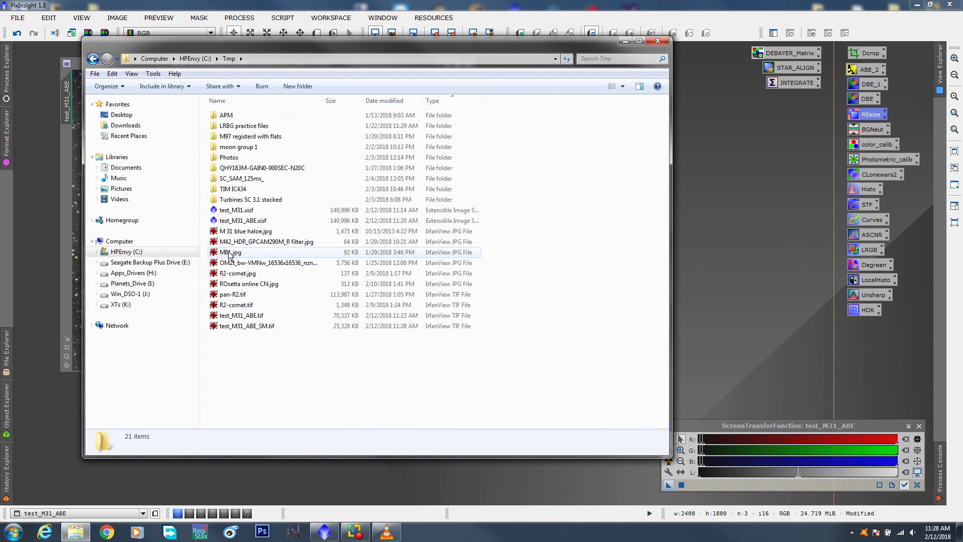
click(251, 326)
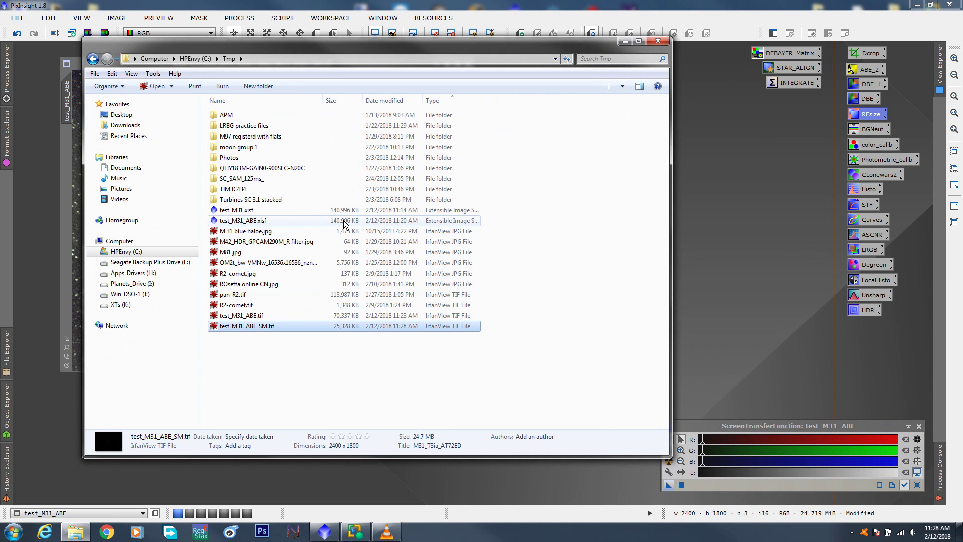
click(343, 316)
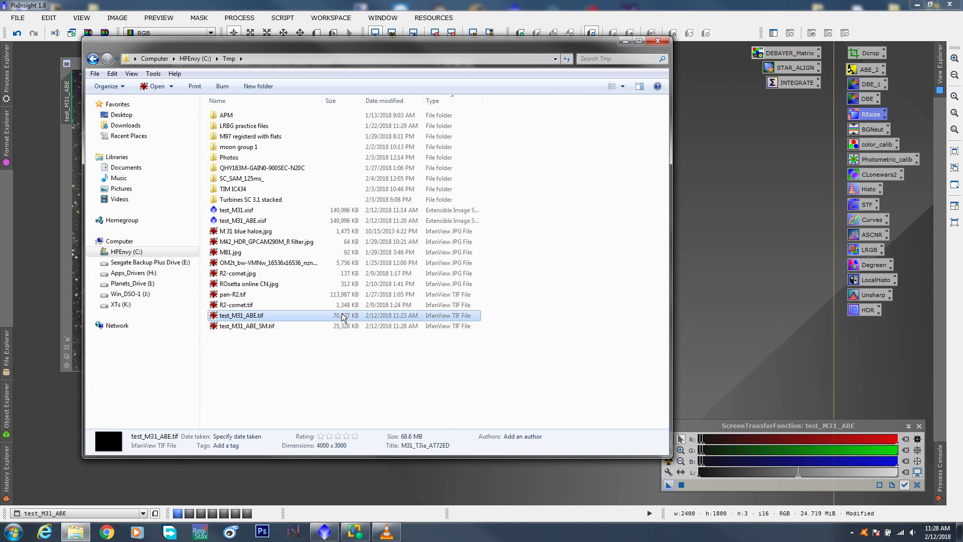
click(344, 327)
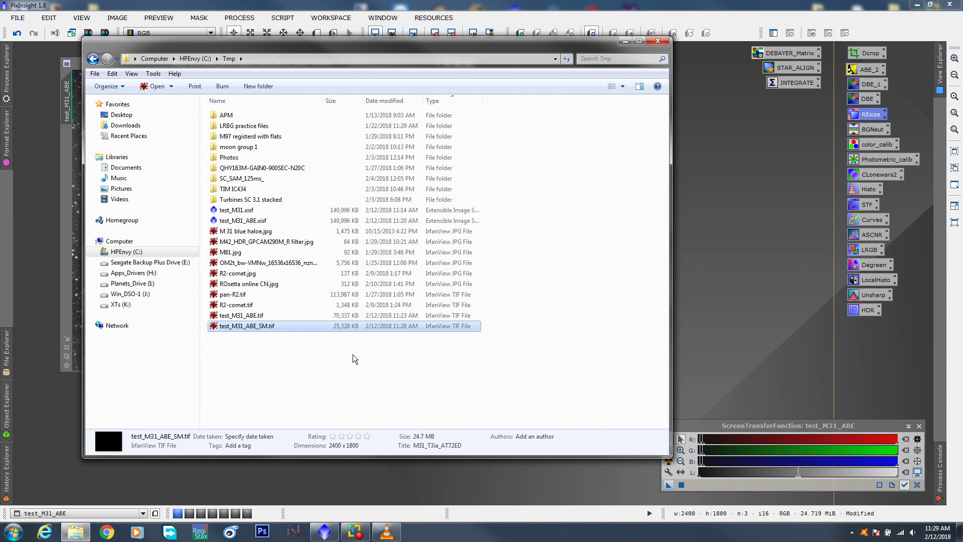
drag(595, 431, 601, 334)
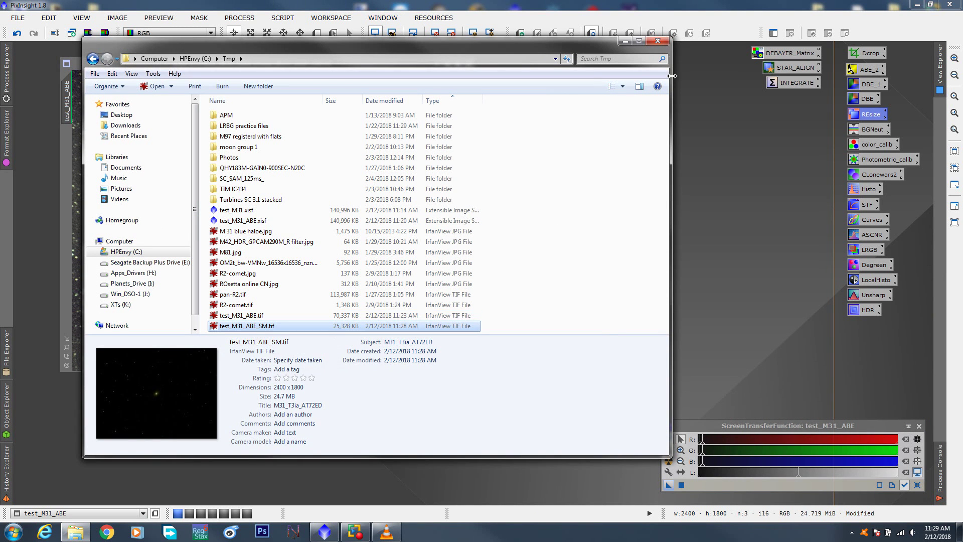
click(657, 40)
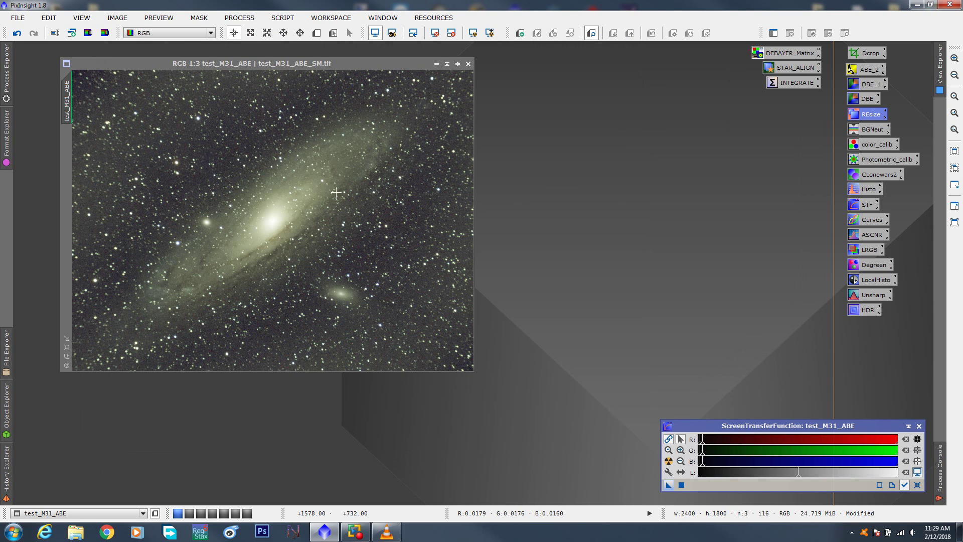
Enlarge the resampled image's window, then close the image without saving it again.
drag(473, 371, 542, 431)
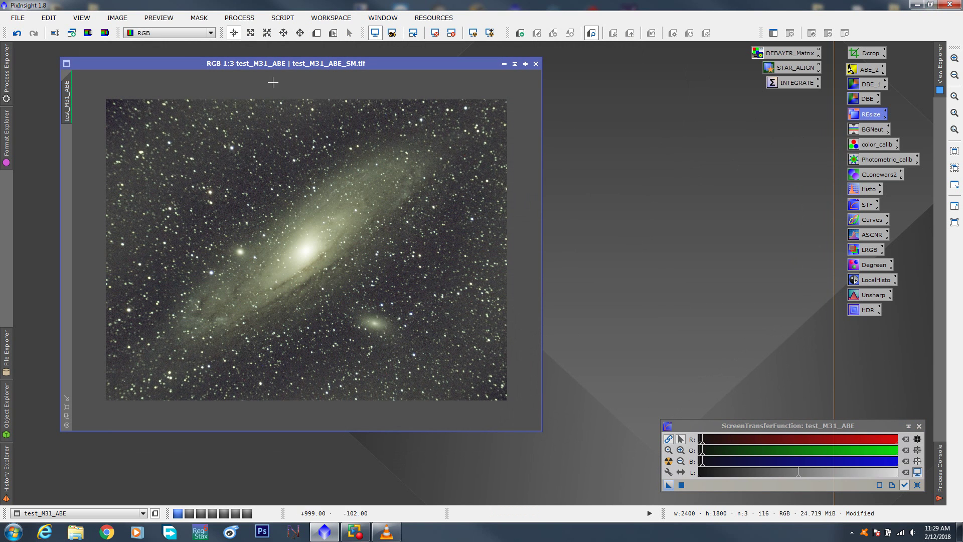
click(535, 64)
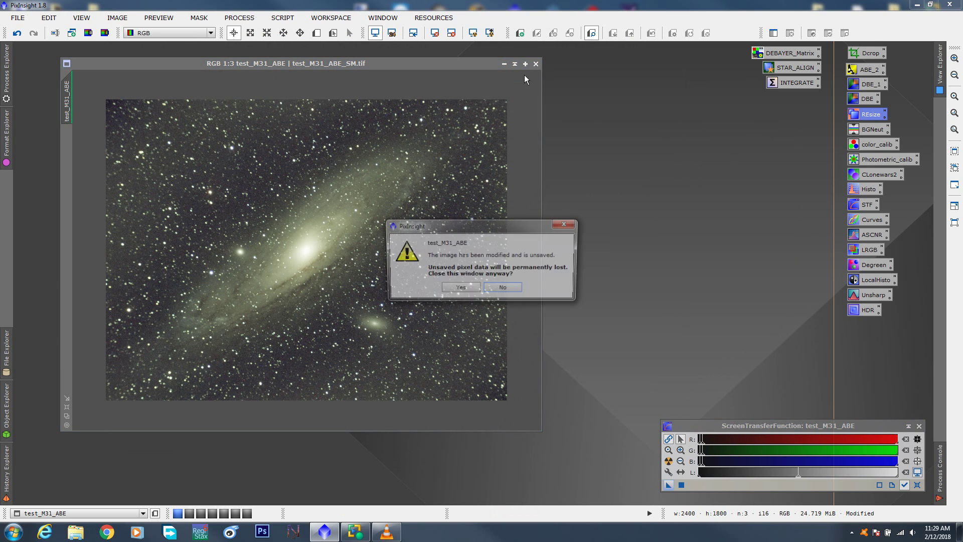
click(475, 291)
Open test_M31_ABE.tif from the Tmp folder, view it with the automatic screen stretch in an enlarged window, and close it.
double_click(379, 226)
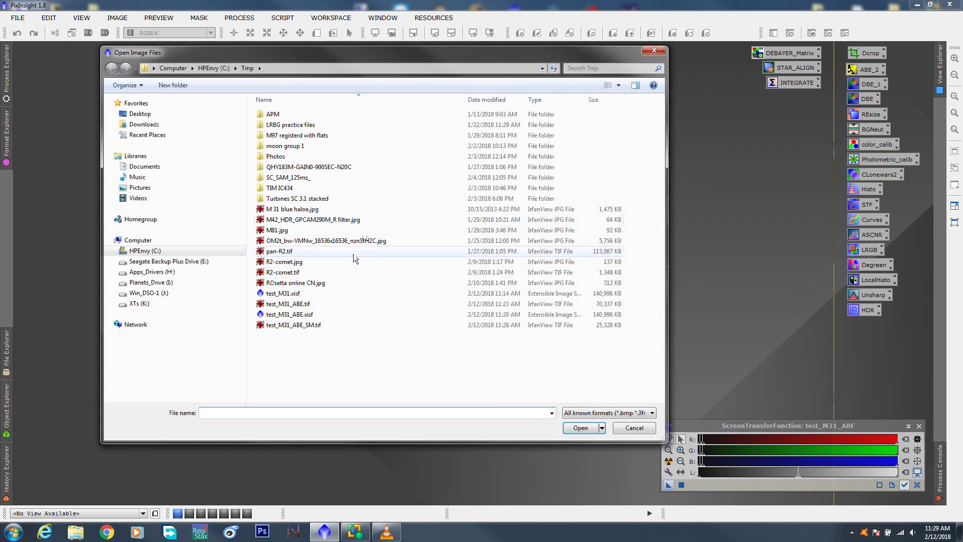
click(307, 305)
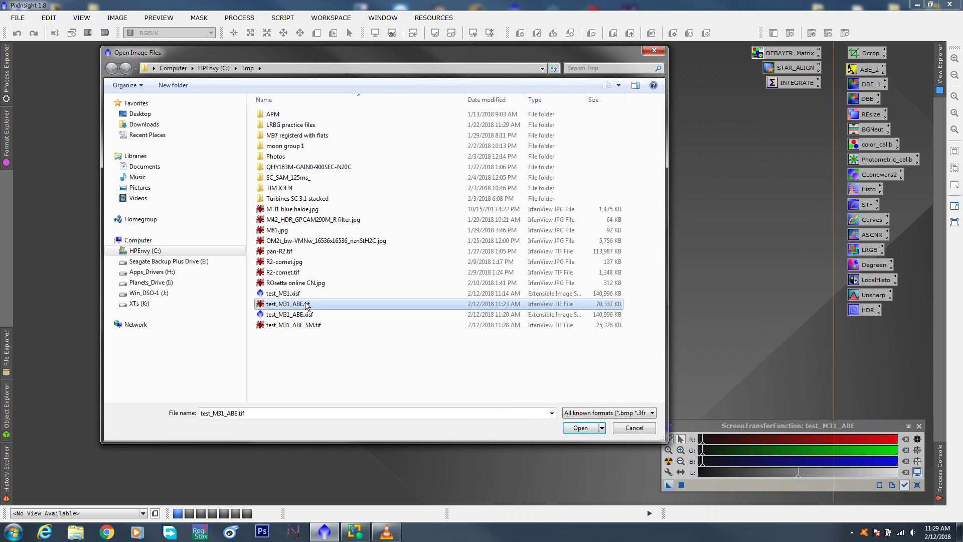
click(579, 428)
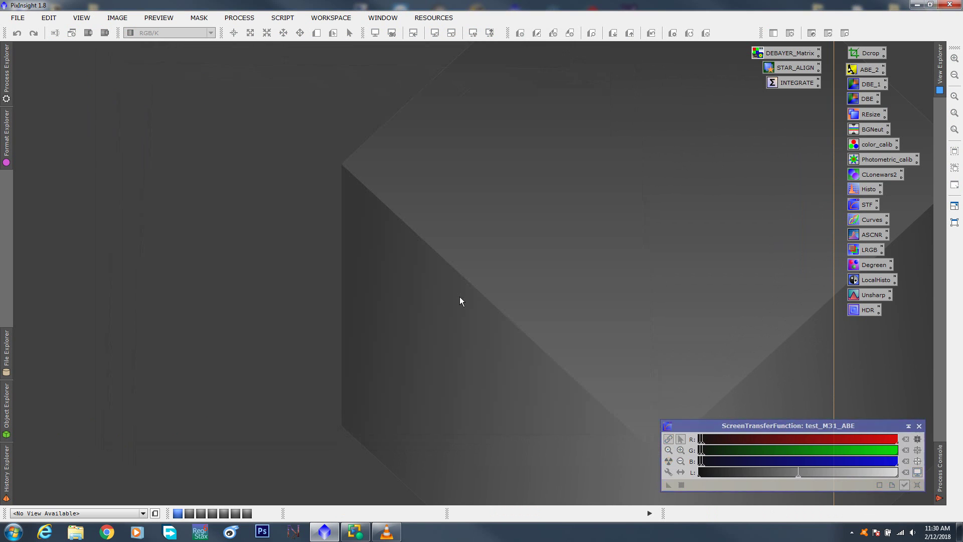
drag(330, 52, 386, 88)
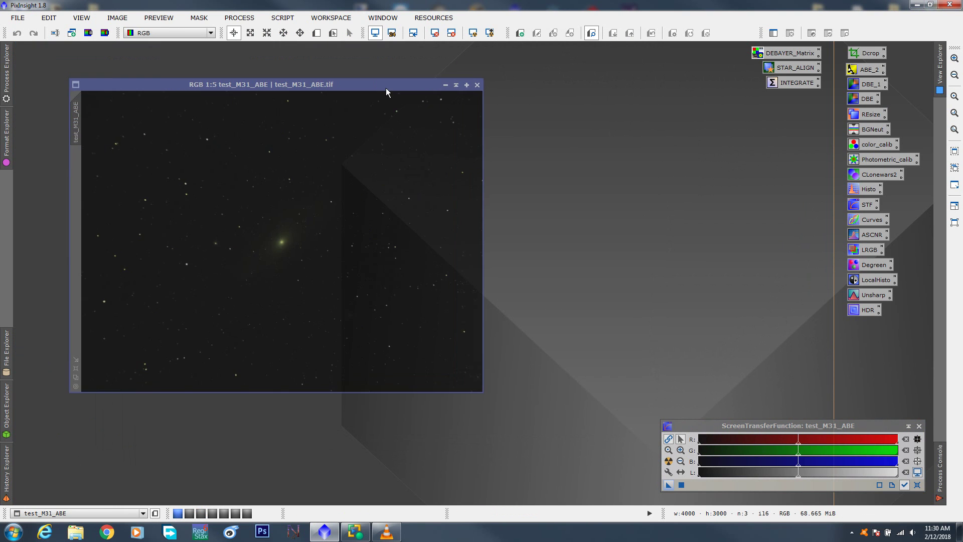
click(473, 33)
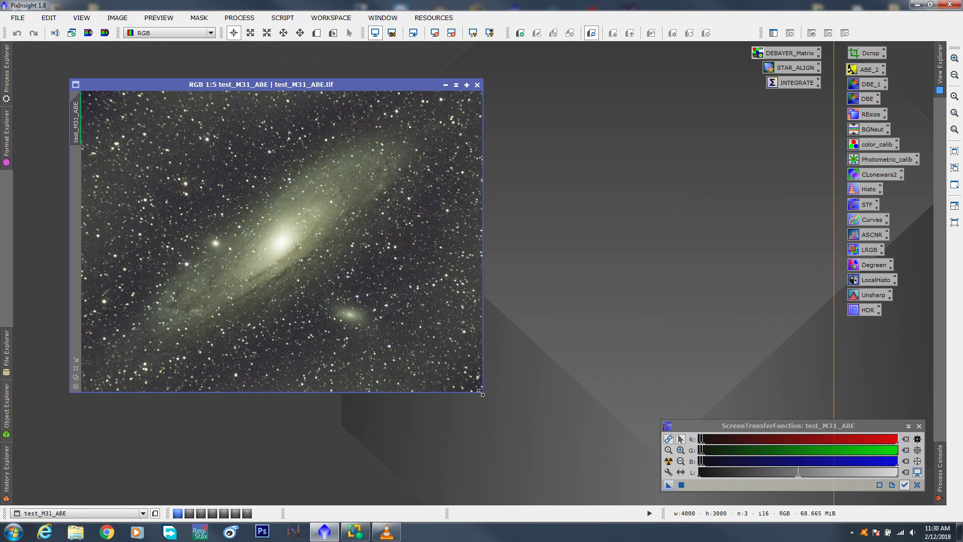
drag(482, 393, 550, 438)
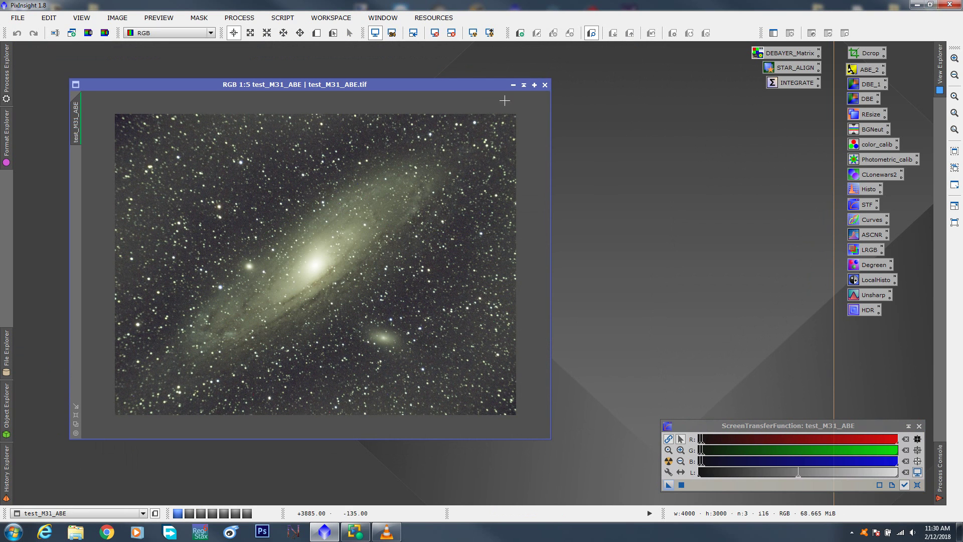
click(545, 84)
Open test_M31_ABE.xisf from the Tmp folder and enlarge its image window.
double_click(358, 192)
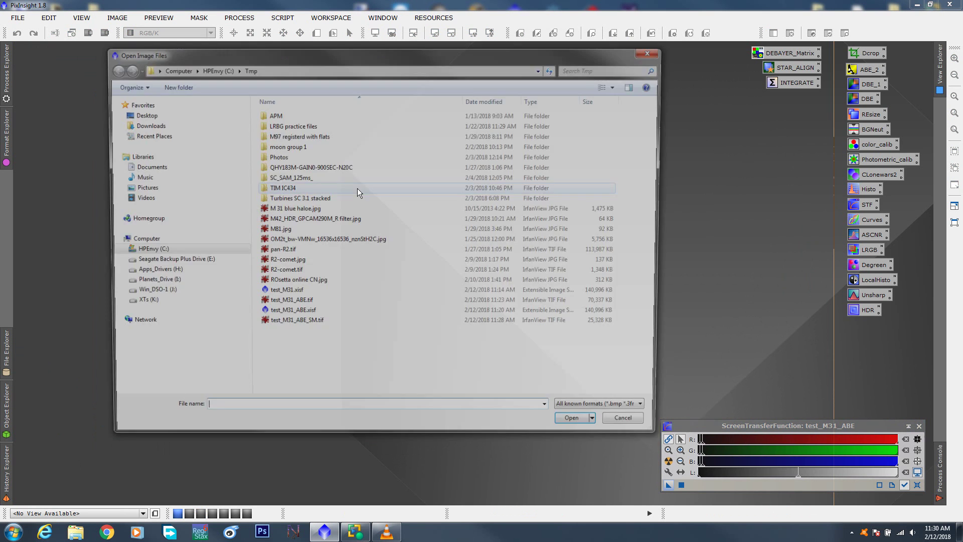
click(290, 314)
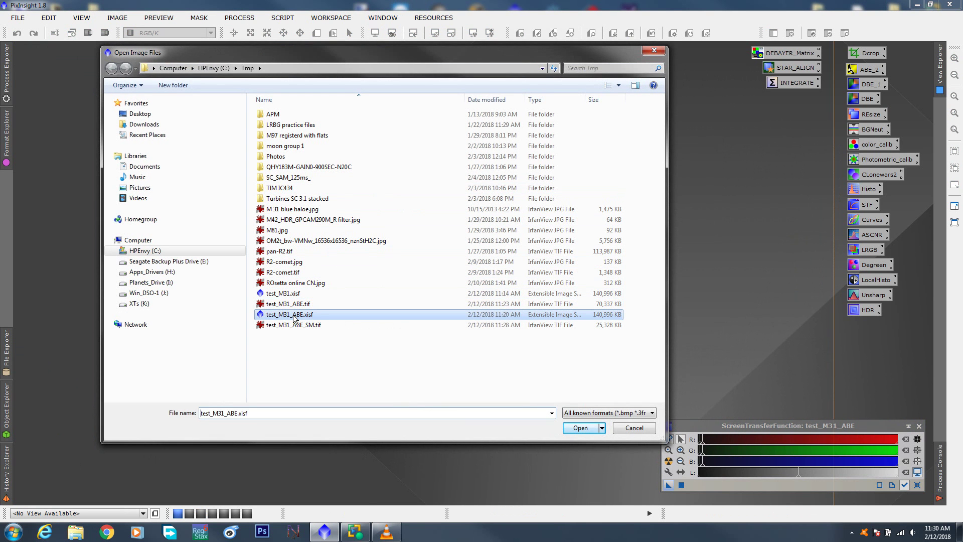
click(580, 428)
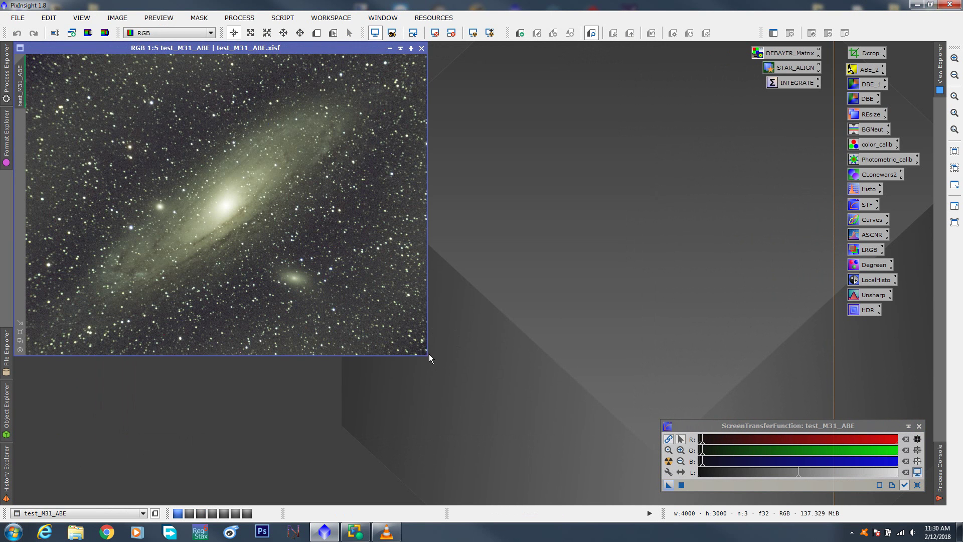
drag(428, 355, 595, 462)
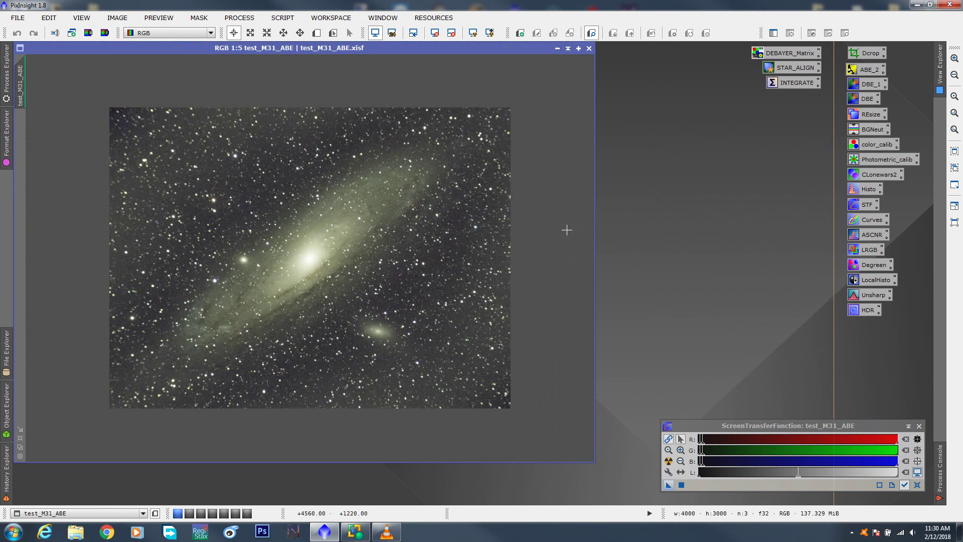
Set up the Resample process with the width scaled to 50% and the aspect ratio preserved.
double_click(864, 115)
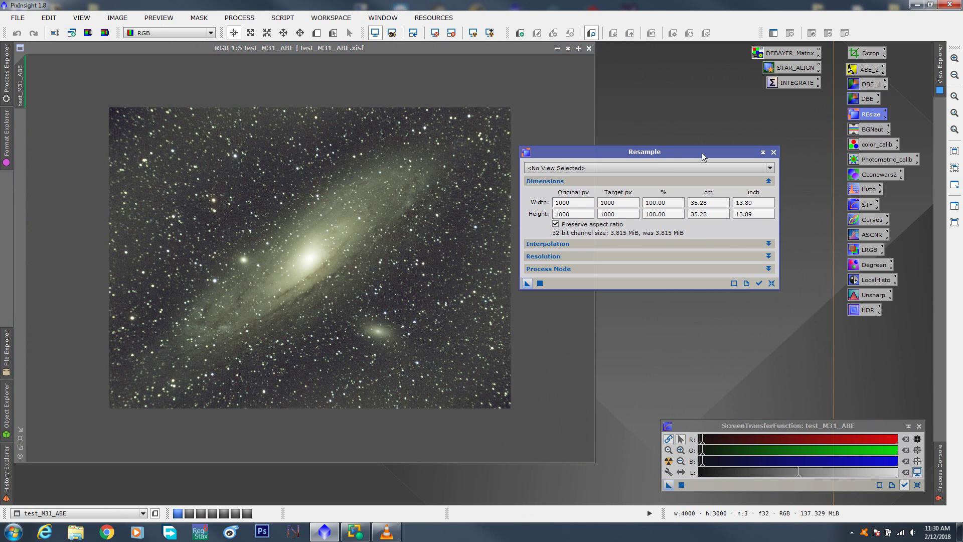
drag(703, 152, 703, 133)
click(671, 182)
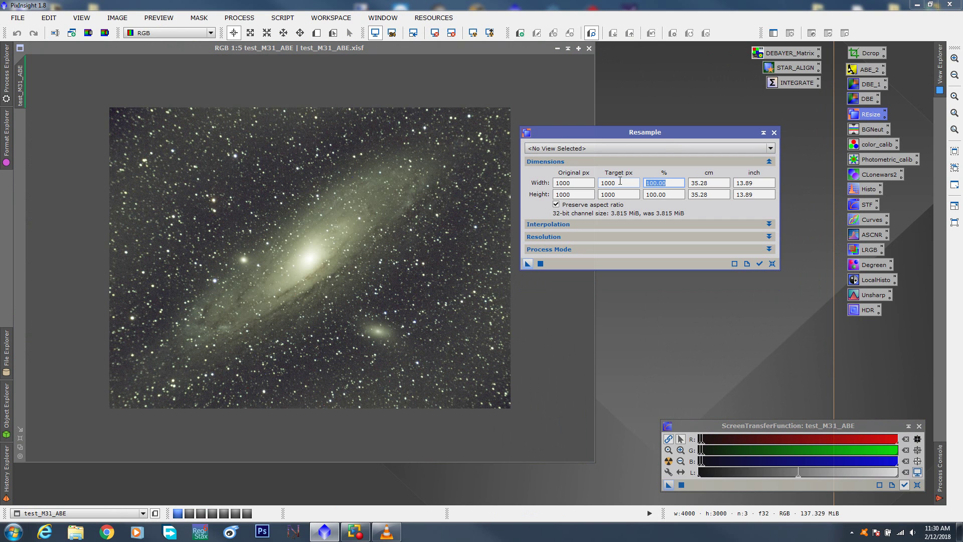
text(500)
key(Return)
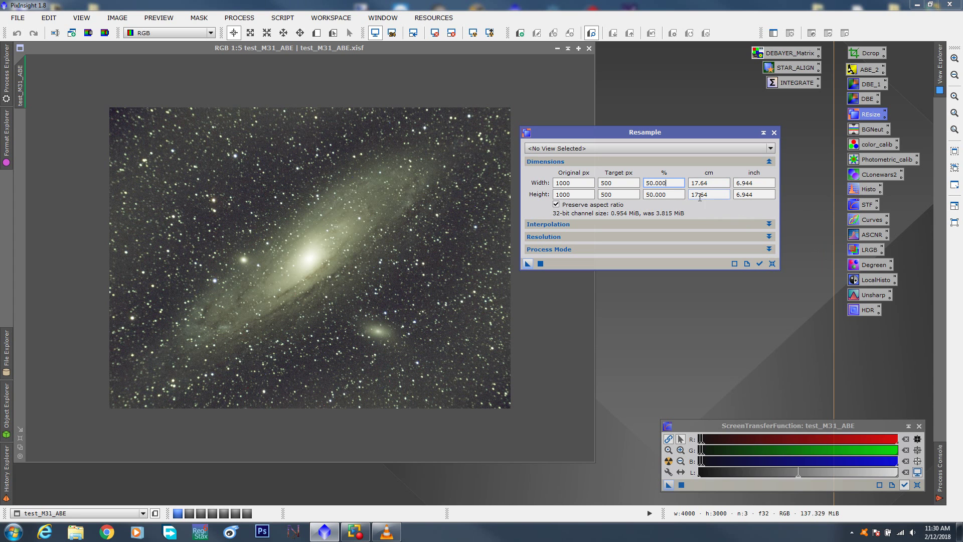
Select test_M31_ABE as the Resample view, apply the 50% resampling to it, and fit its window to the image.
drag(612, 131, 681, 117)
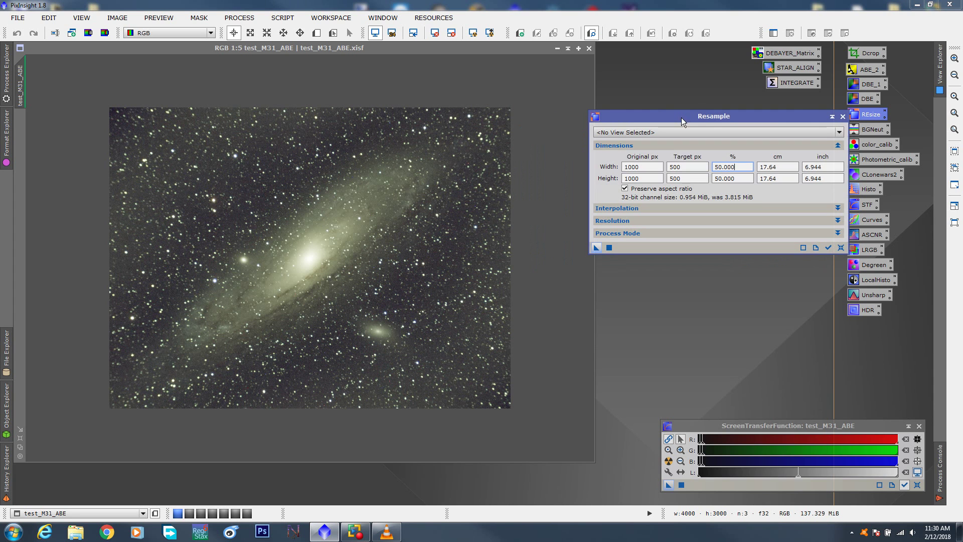
click(740, 132)
click(647, 149)
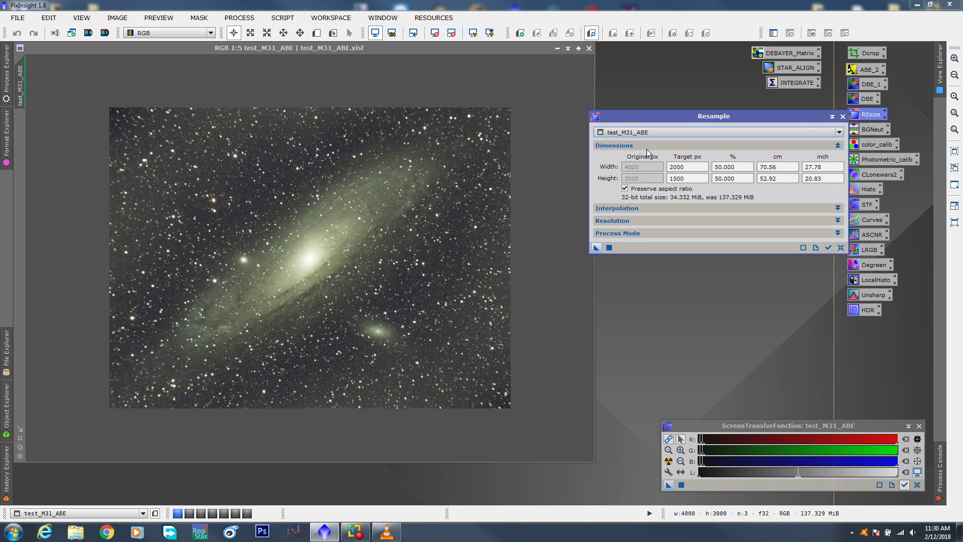
drag(596, 247, 463, 261)
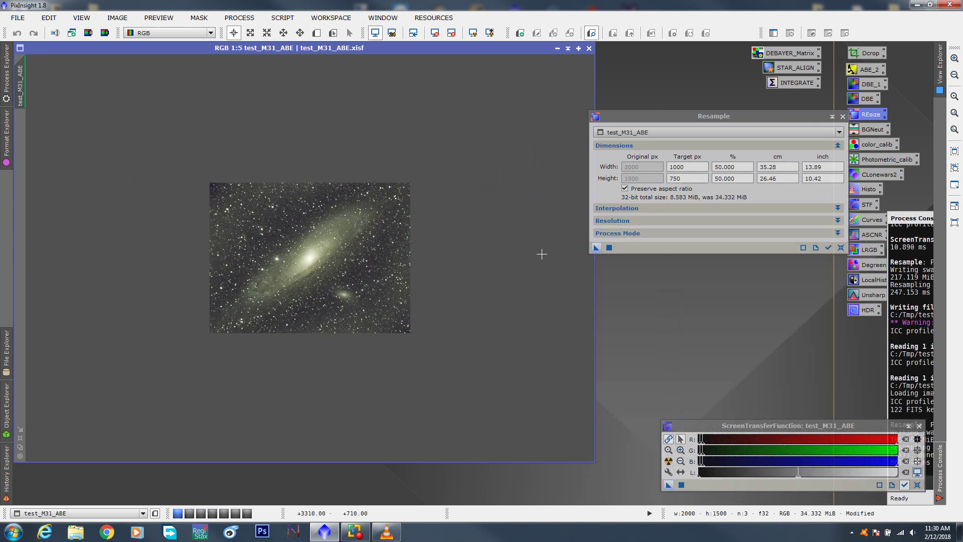
click(20, 447)
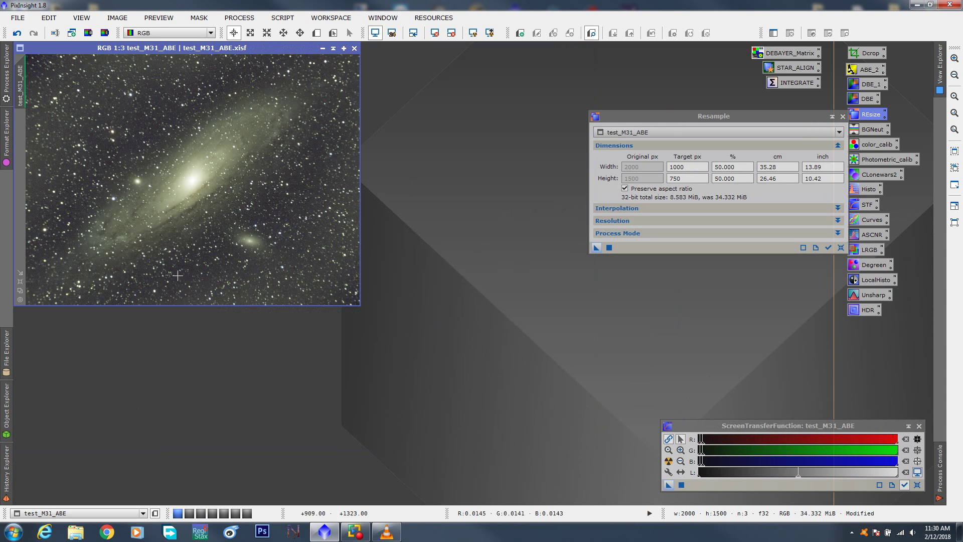
Reposition the image window and the Resample dialog in the workspace, then close Resample.
drag(199, 48, 281, 95)
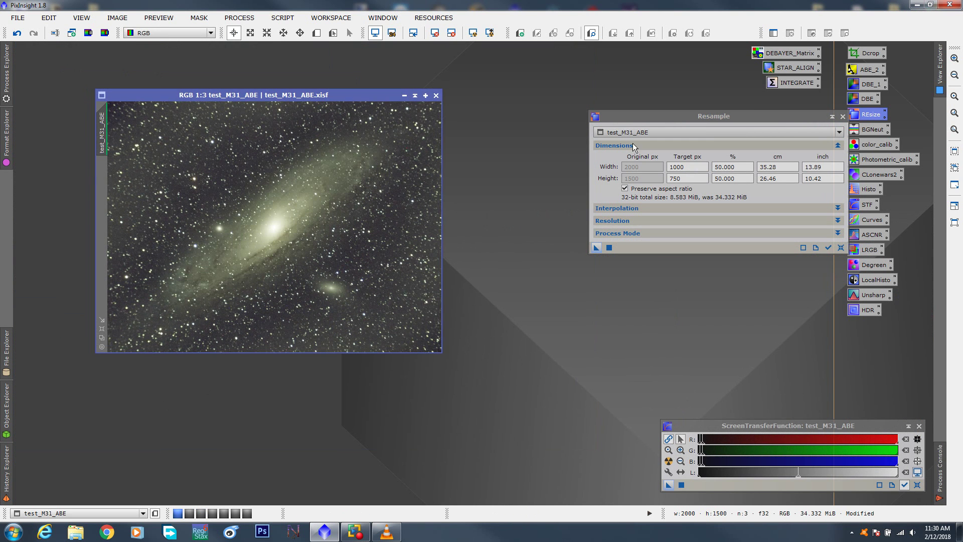
drag(639, 118, 536, 134)
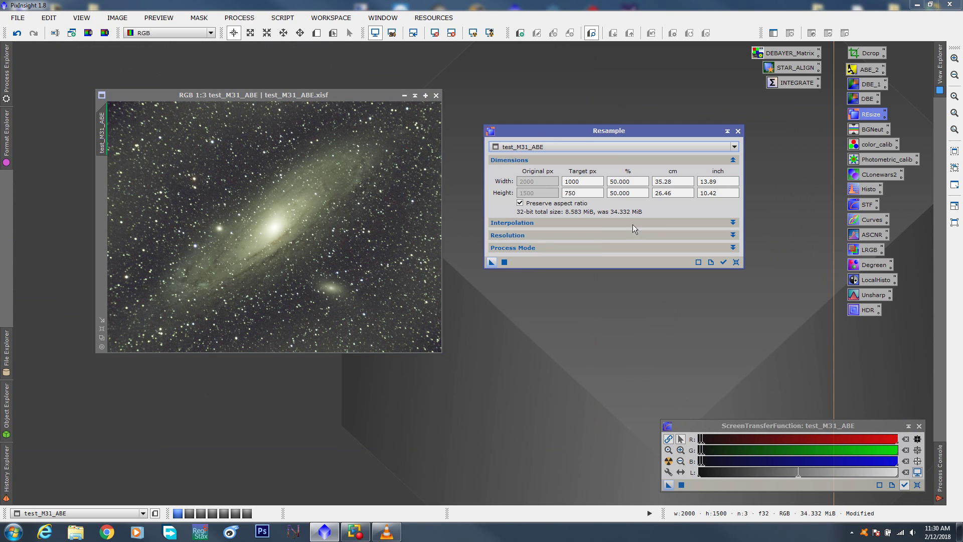
click(624, 183)
drag(608, 133, 617, 150)
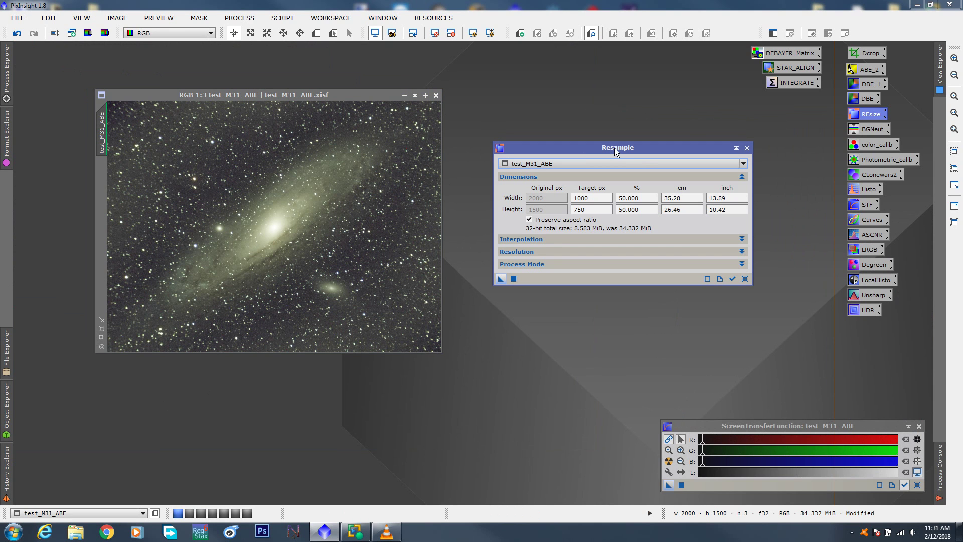
click(745, 148)
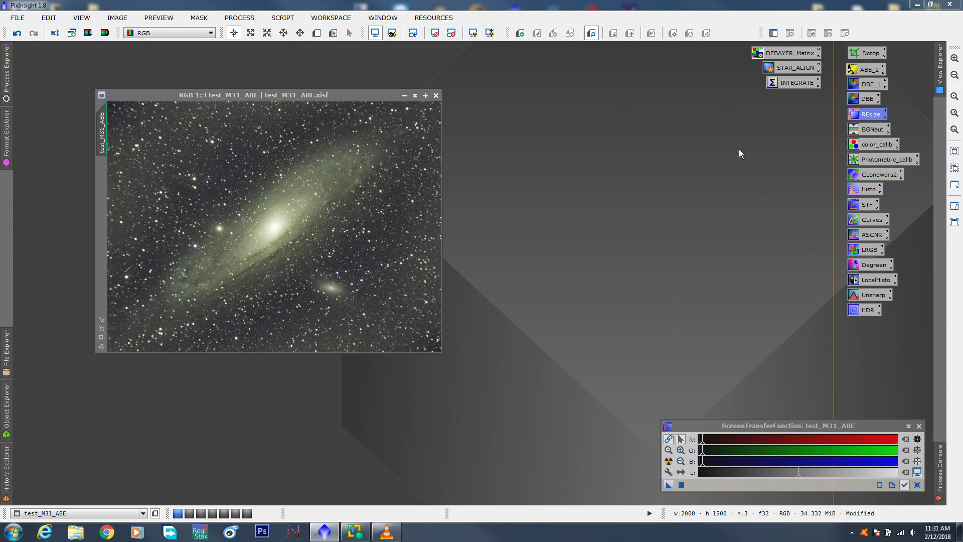
Undo the resampling of test_M31_ABE and enlarge its window to view the whole full-size image at 1:5.
click(17, 34)
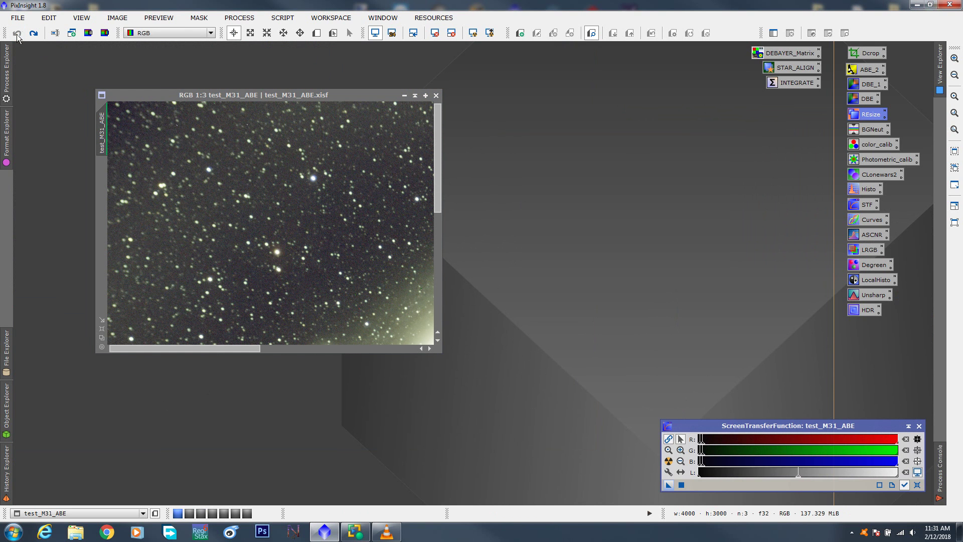
drag(442, 353, 795, 497)
drag(485, 95, 402, 50)
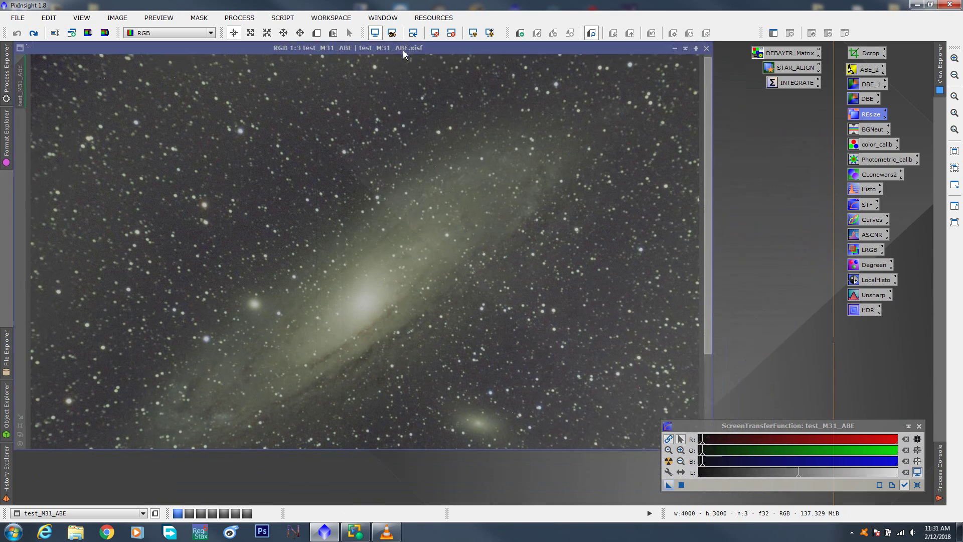
mouse_move(707, 131)
mouse_down()
mouse_move(709, 229)
mouse_move(706, 150)
mouse_up()
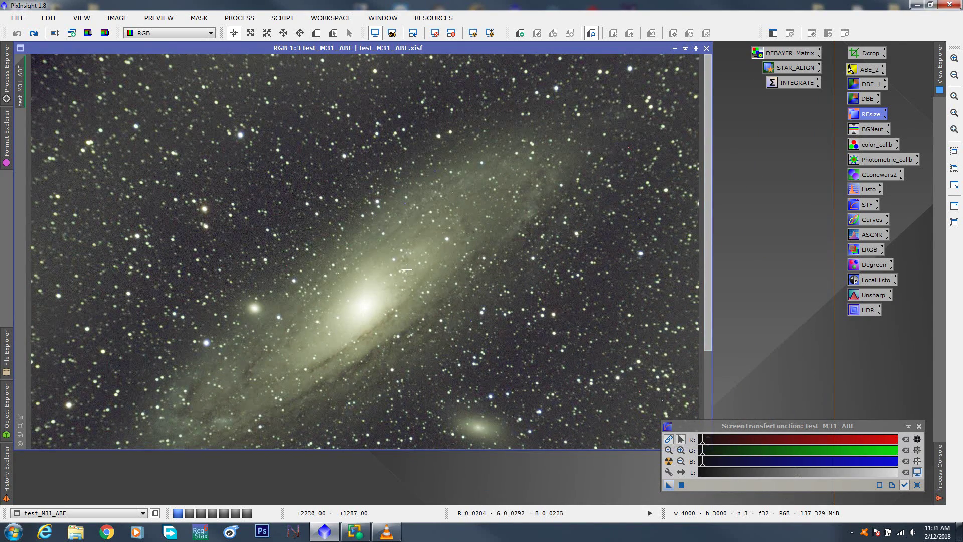
scroll(407, 270, up, 1)
scroll(406, 270, down, 3)
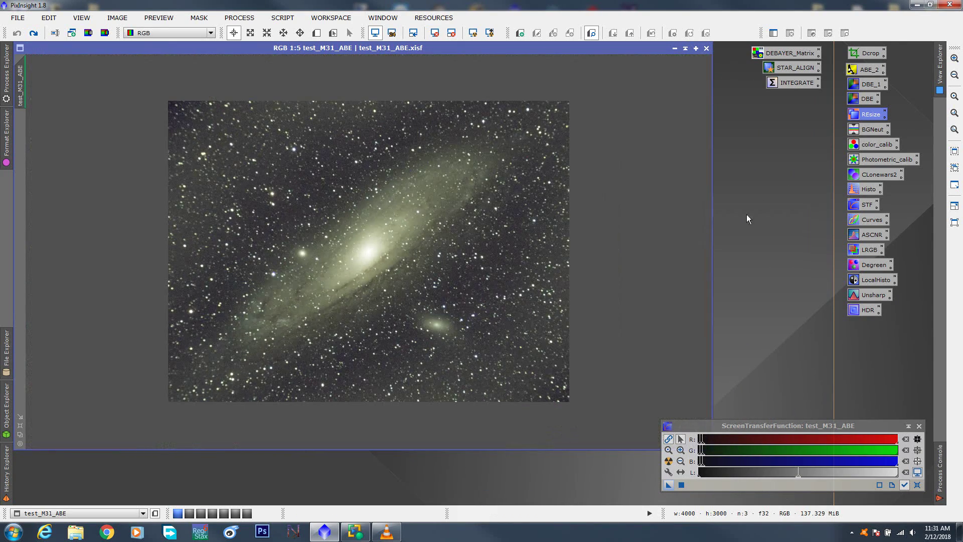
Close ScreenTransferFunction and fit the test_M31_ABE window to the image in the upper part of the workspace.
click(919, 426)
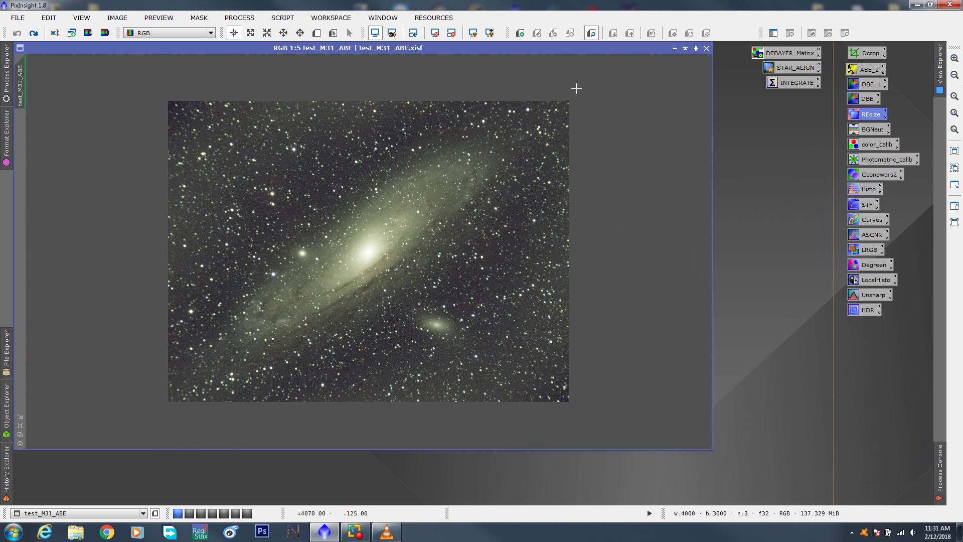
drag(570, 52, 579, 61)
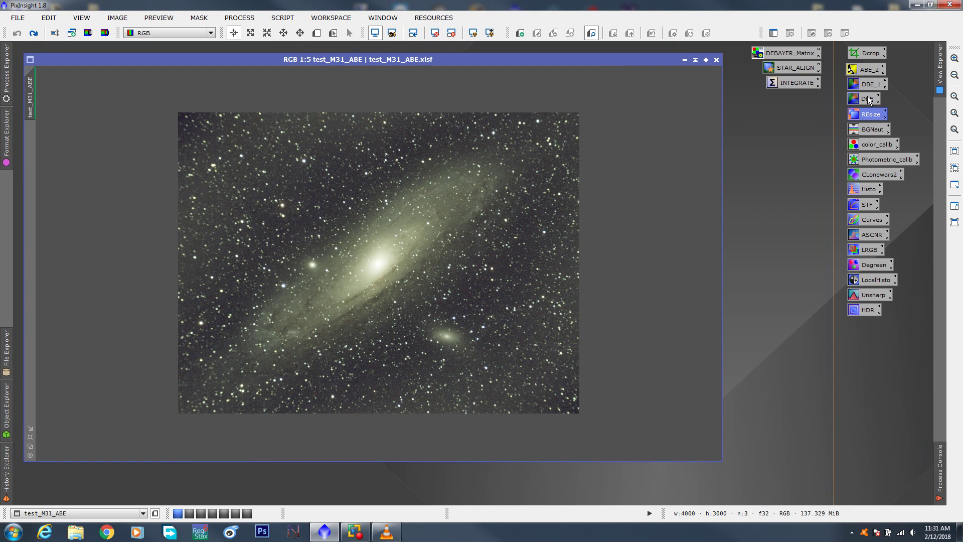
click(30, 445)
drag(325, 62, 333, 58)
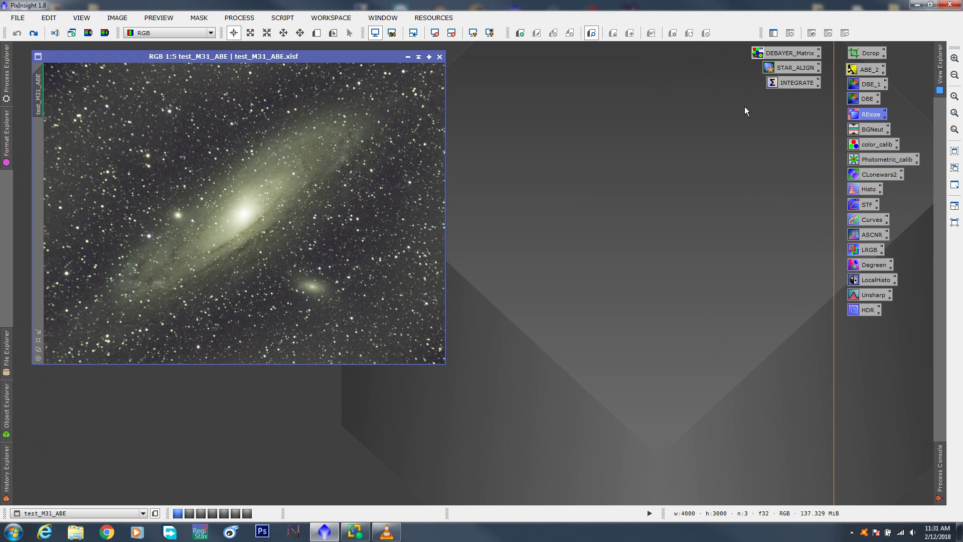
Start DynamicBackgroundExtraction, show its sample generation settings, and set the target image correction to Subtraction.
double_click(865, 100)
drag(749, 9, 570, 17)
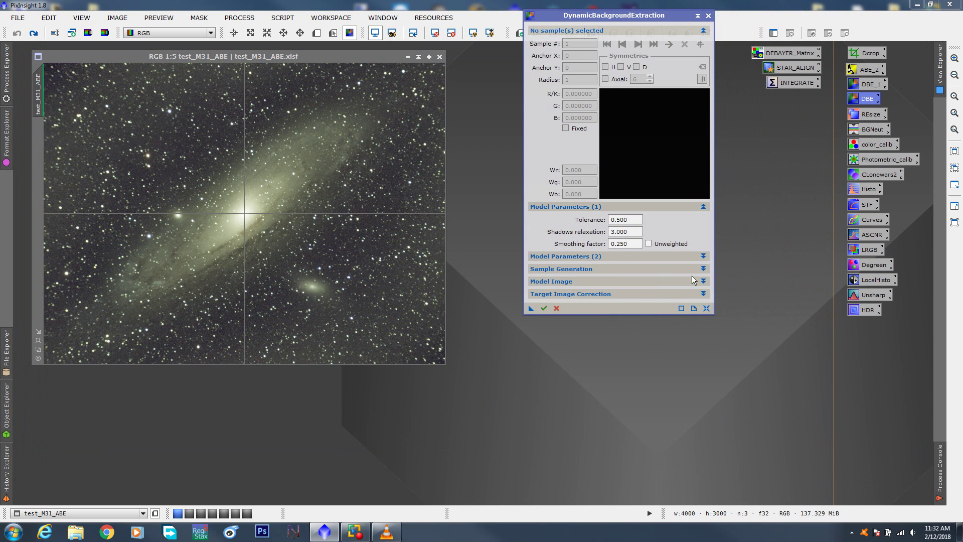
click(705, 269)
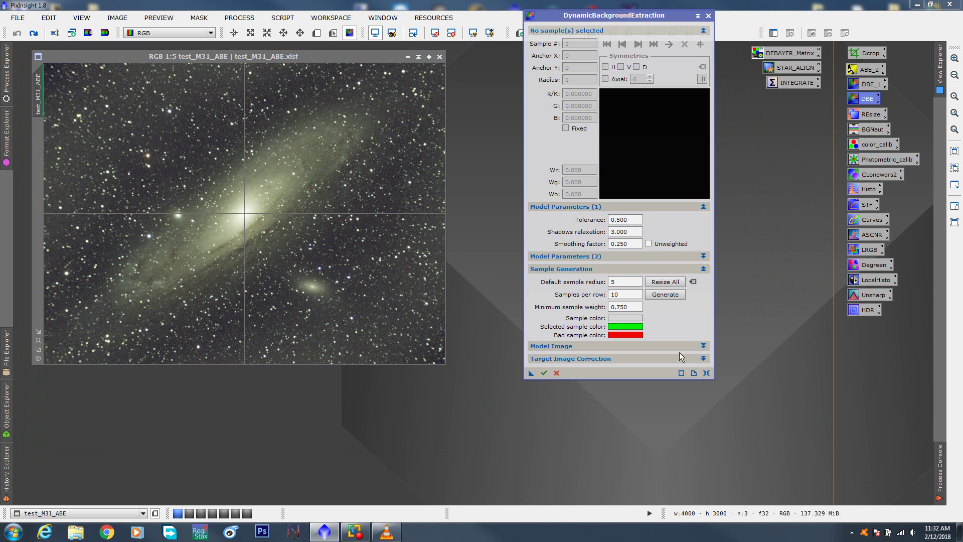
click(704, 360)
click(624, 373)
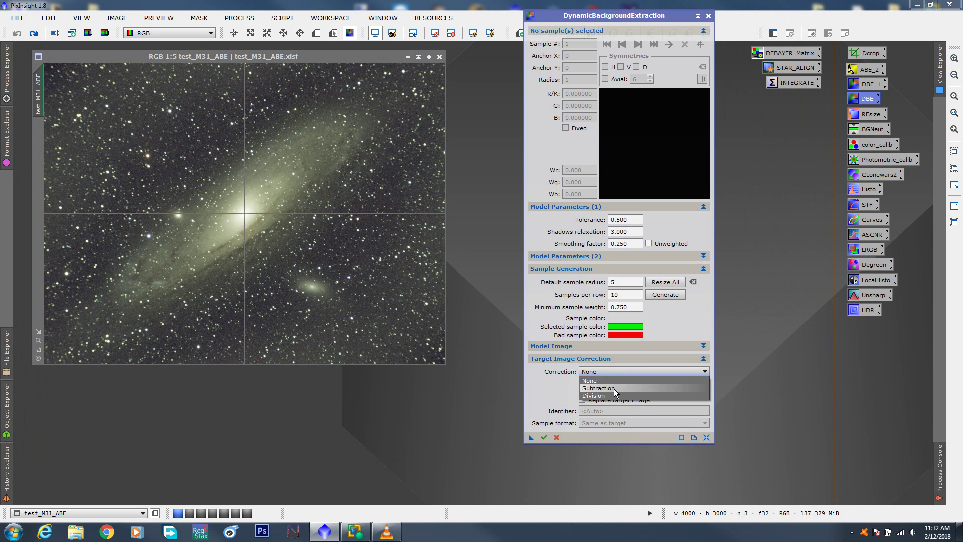
click(614, 389)
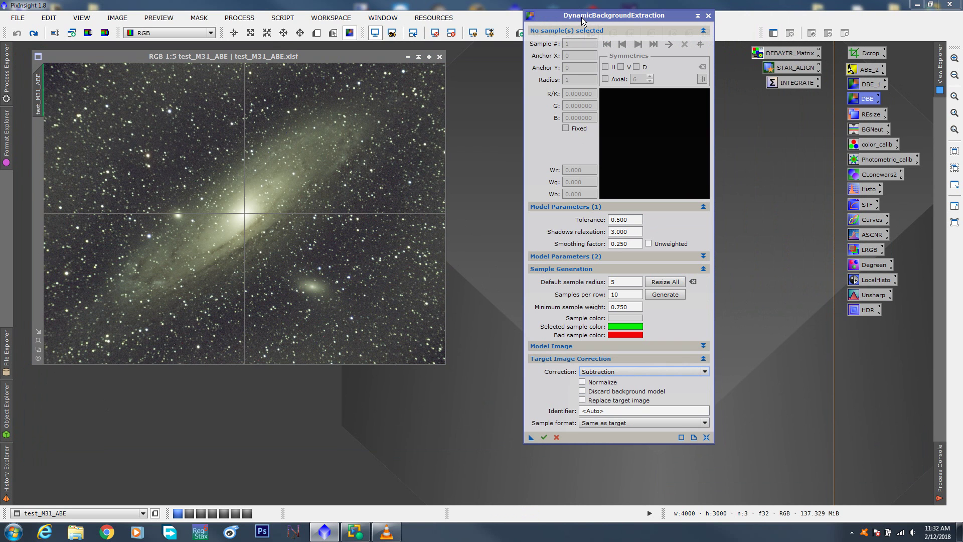
Close DynamicBackgroundExtraction, cancelling its active session, and reposition the test_M31_ABE image window.
drag(714, 19, 721, 42)
click(716, 38)
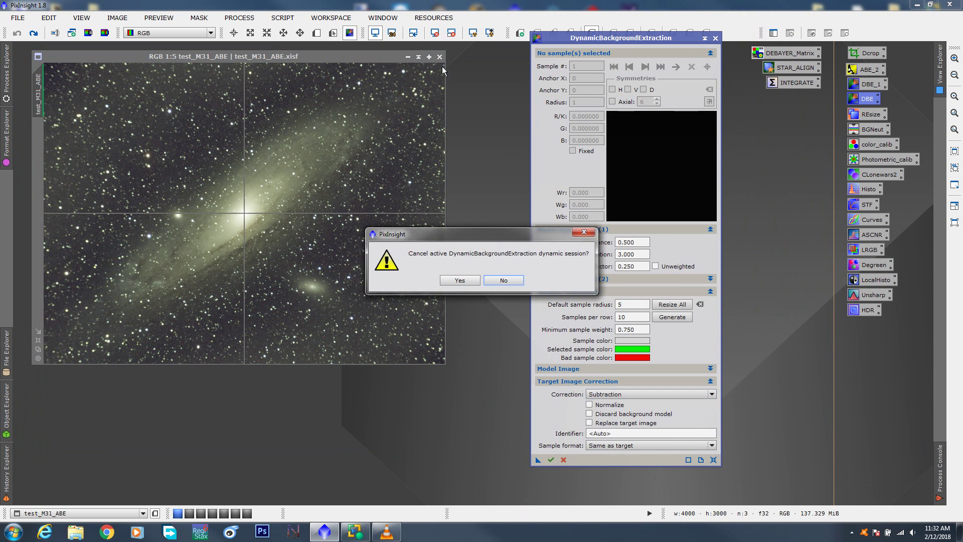
click(461, 280)
drag(334, 57, 372, 70)
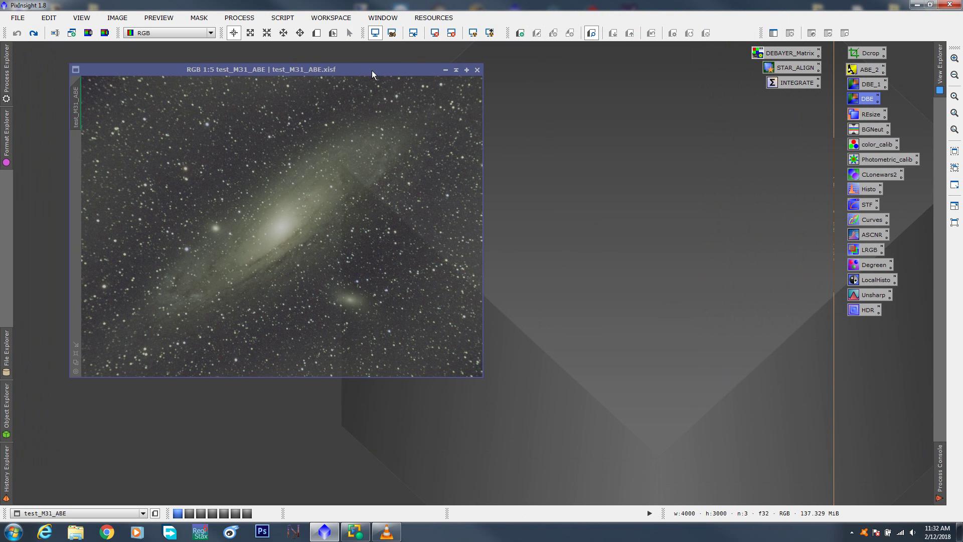